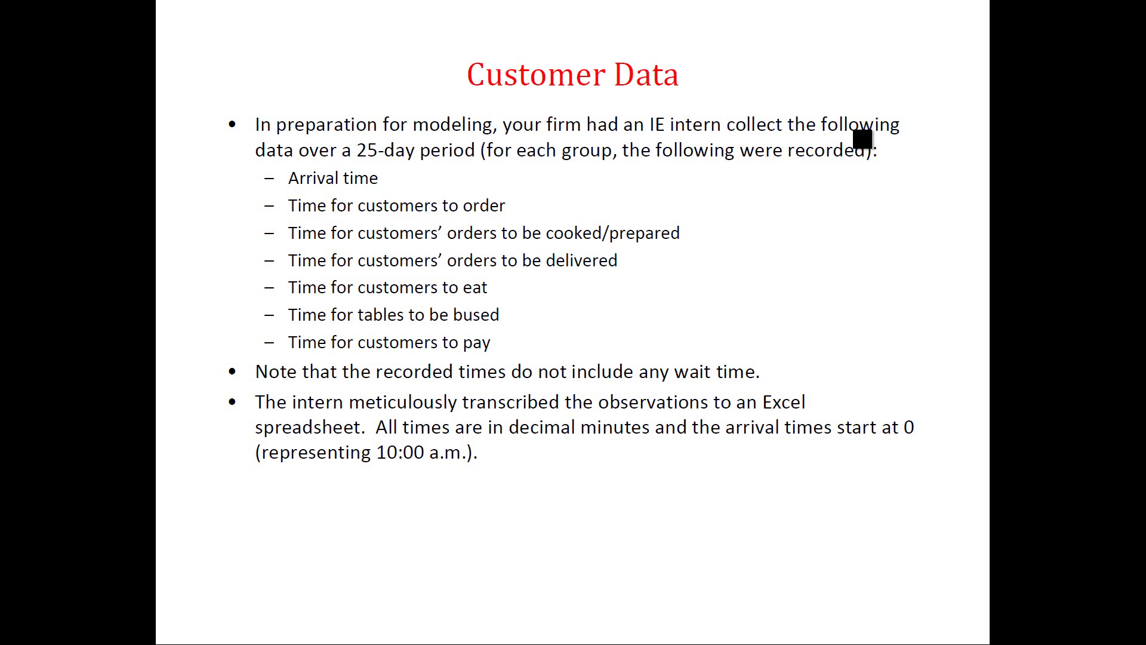
Step: Switch to the Collected Data workbook in Excel and examine the first customers' arrival times for day 1 on the Arrivals sheet
key(alt+Tab)
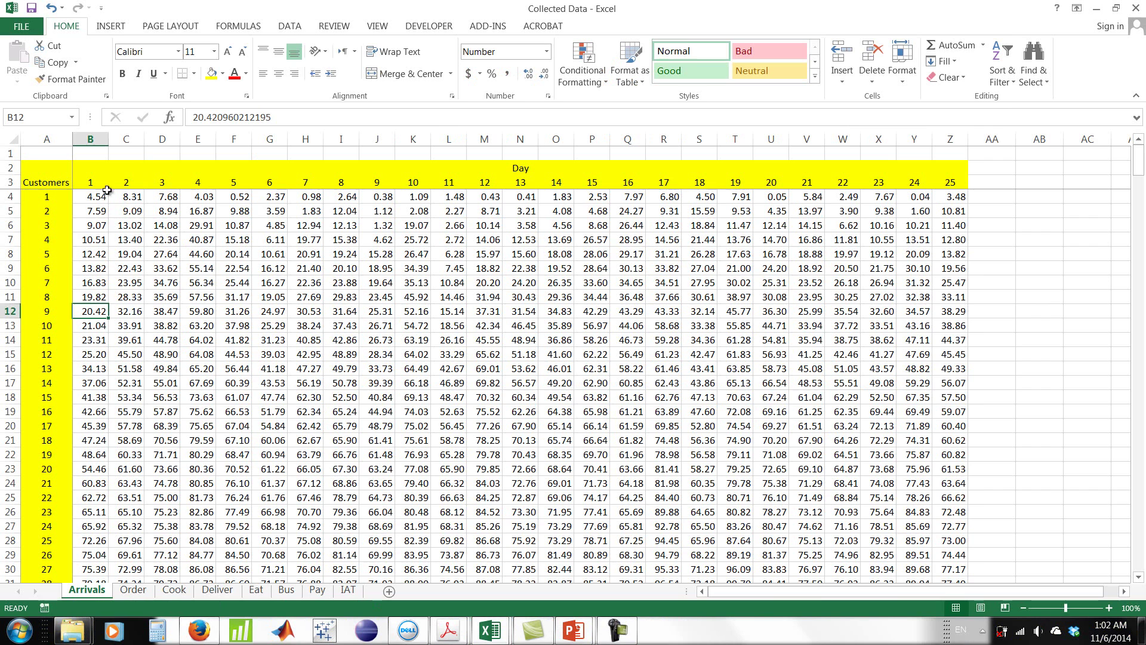
click(92, 200)
key(Return)
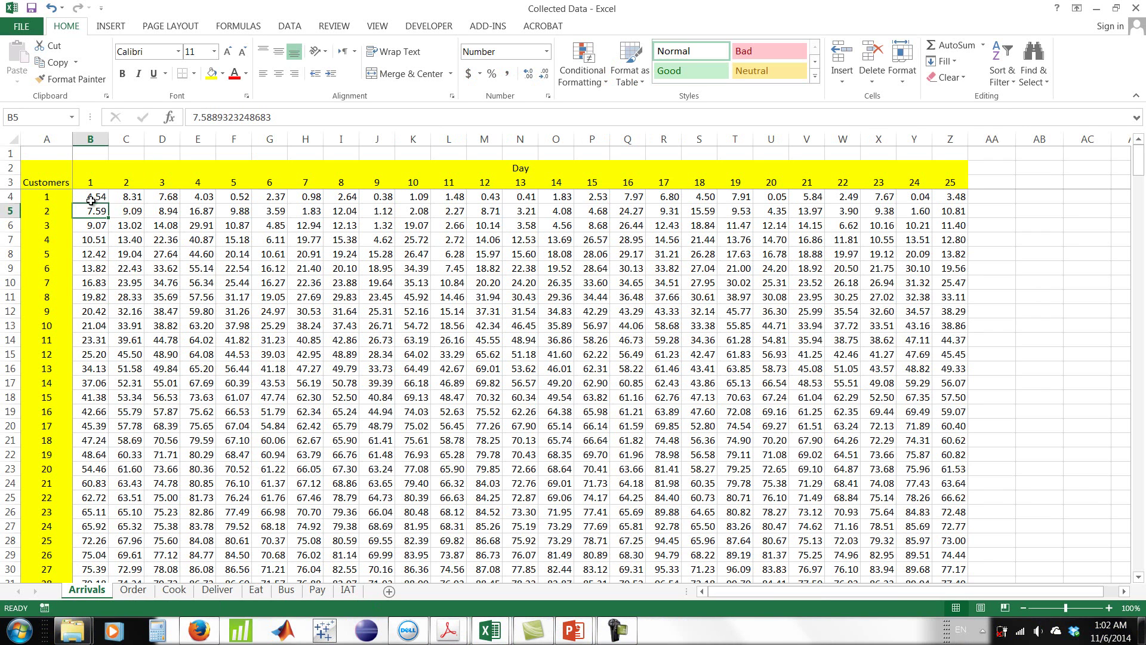
key(Return)
click(92, 200)
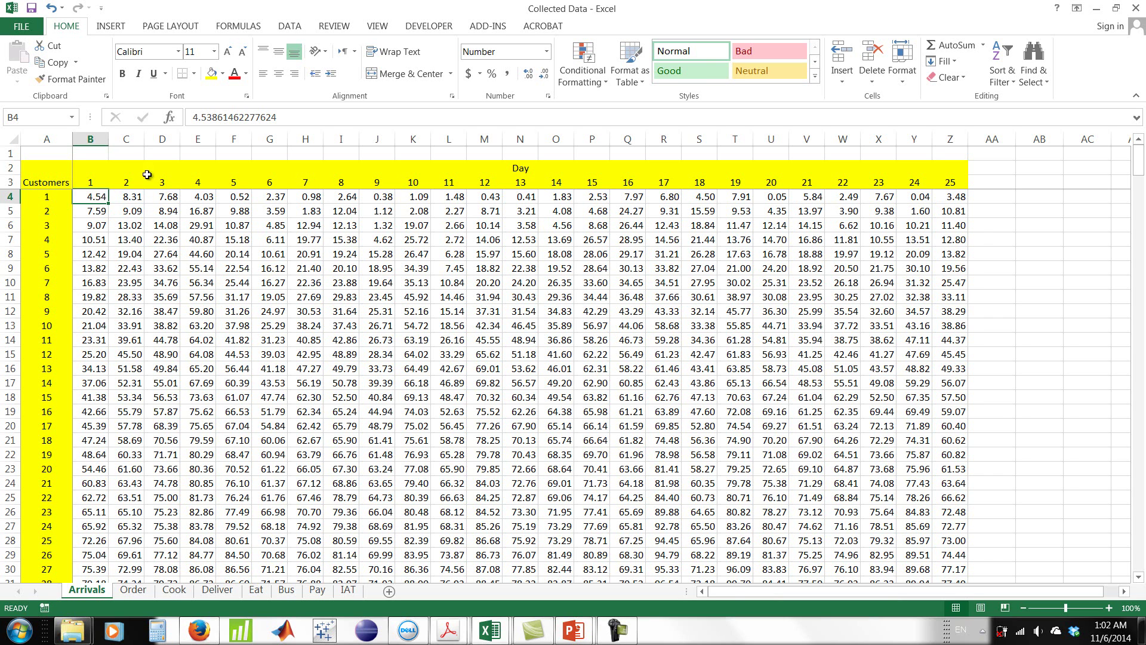
click(92, 215)
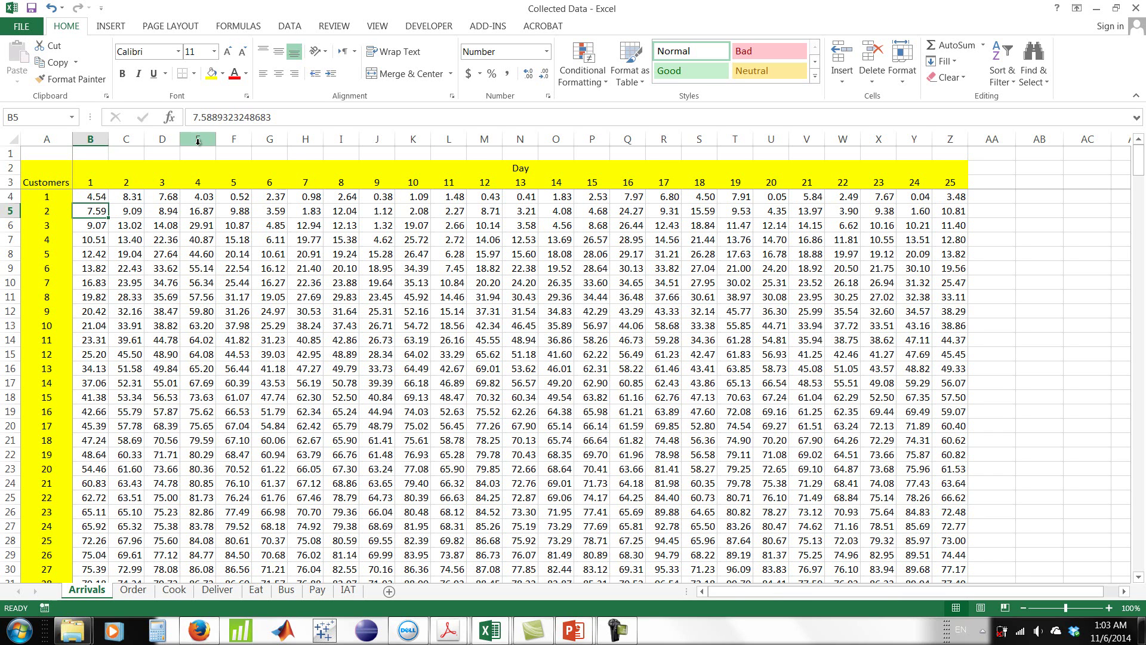
drag(1138, 171, 1131, 130)
Step: Look through the Order, Cook, Deliver, Eat, Bus, Pay and IAT sheets in turn to review the collected times
click(134, 590)
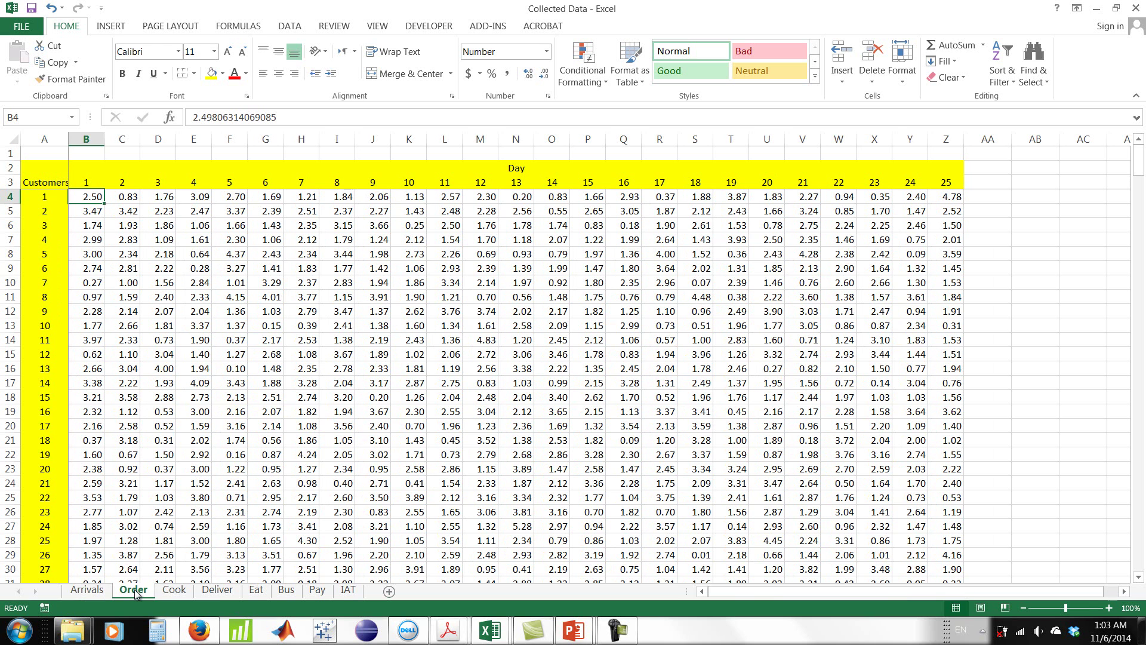
click(172, 592)
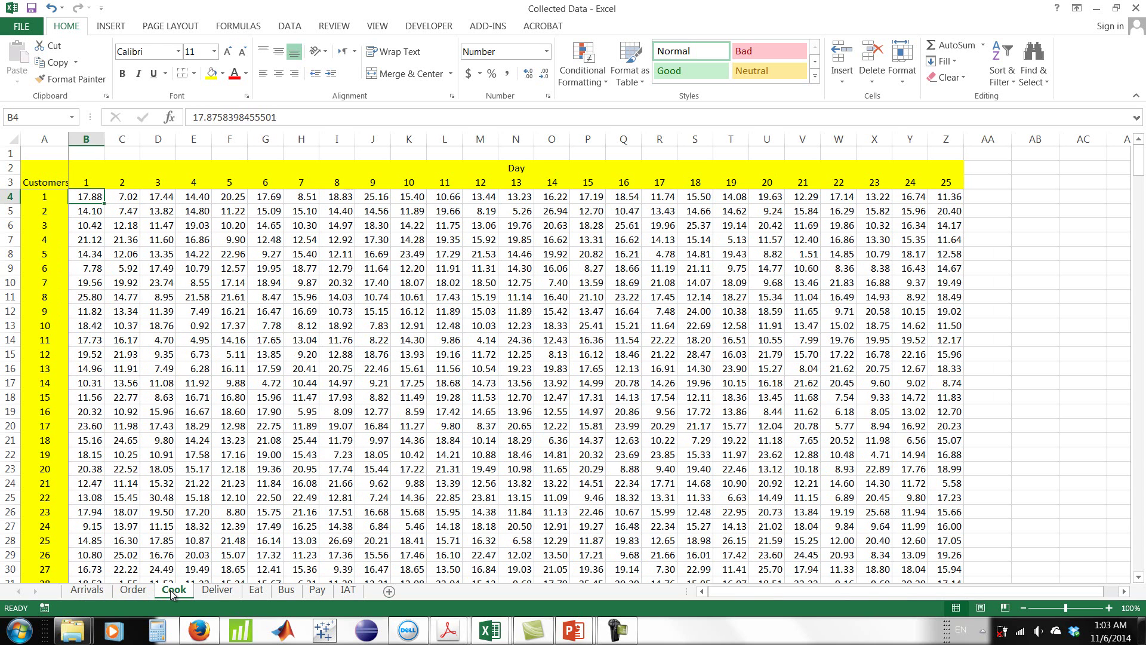
click(226, 594)
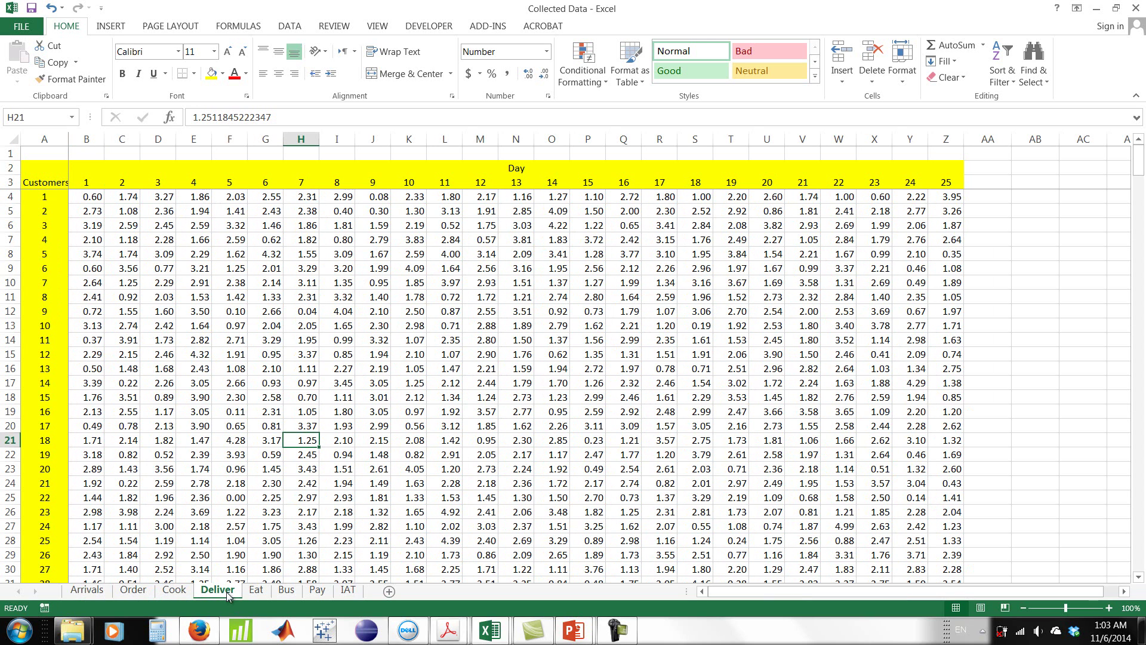
click(258, 591)
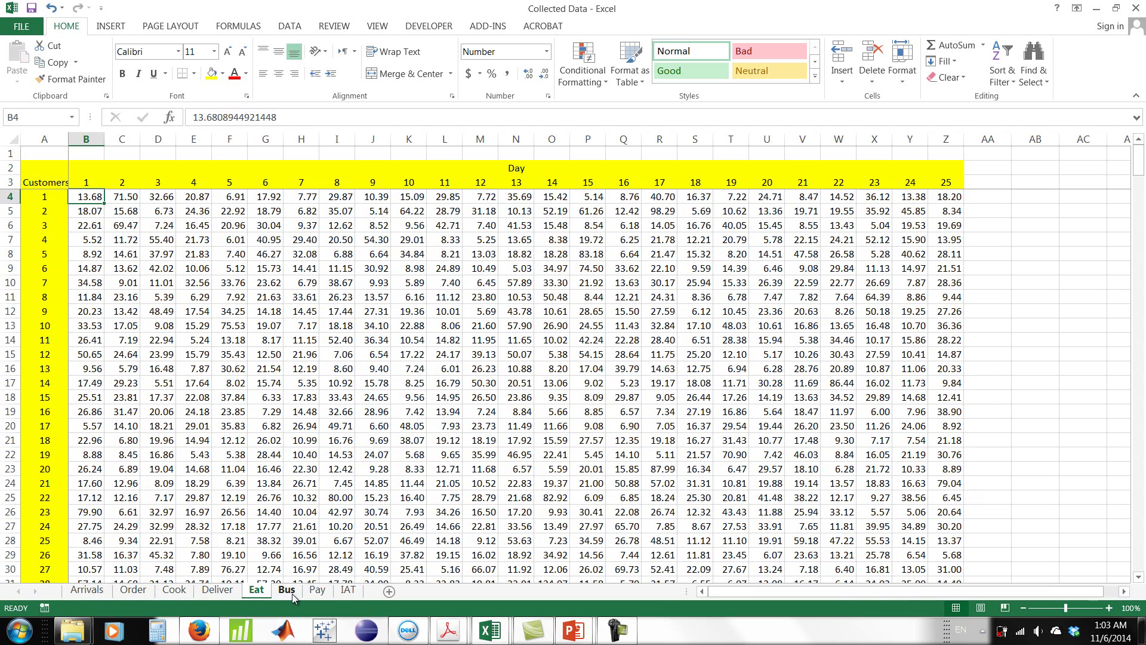
click(287, 591)
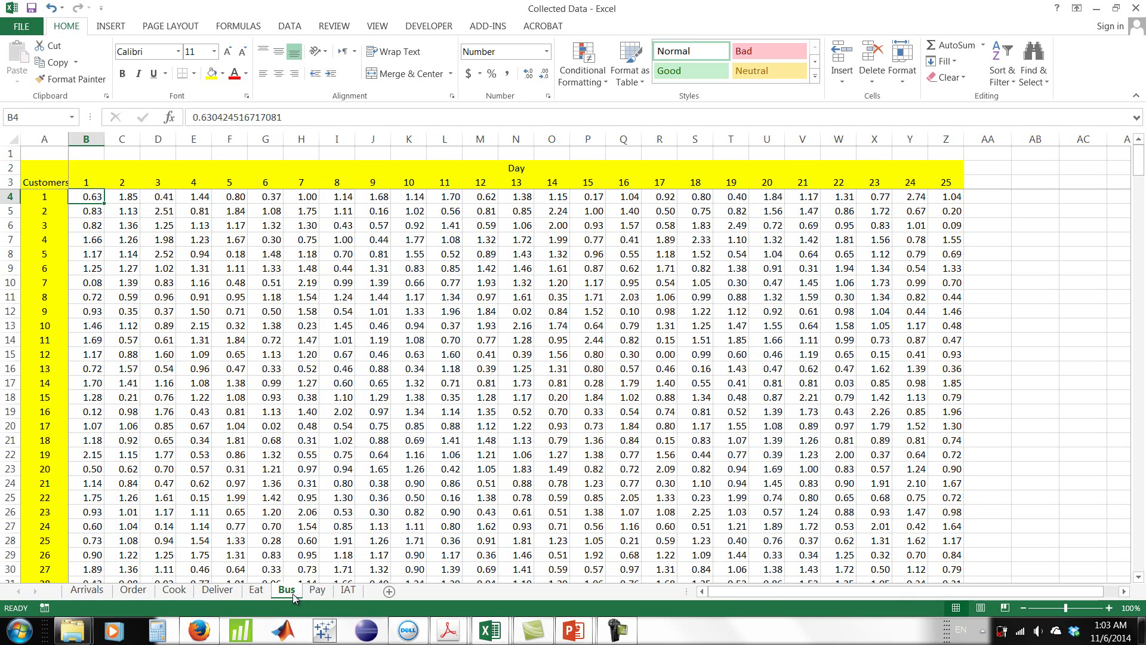
click(325, 599)
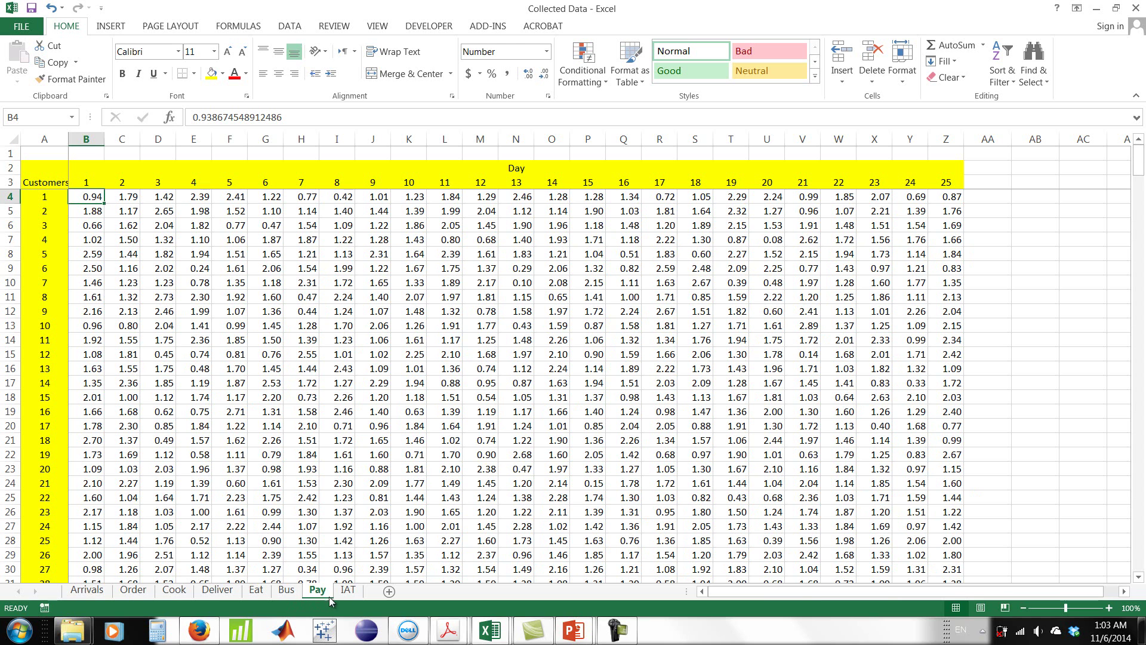
click(358, 594)
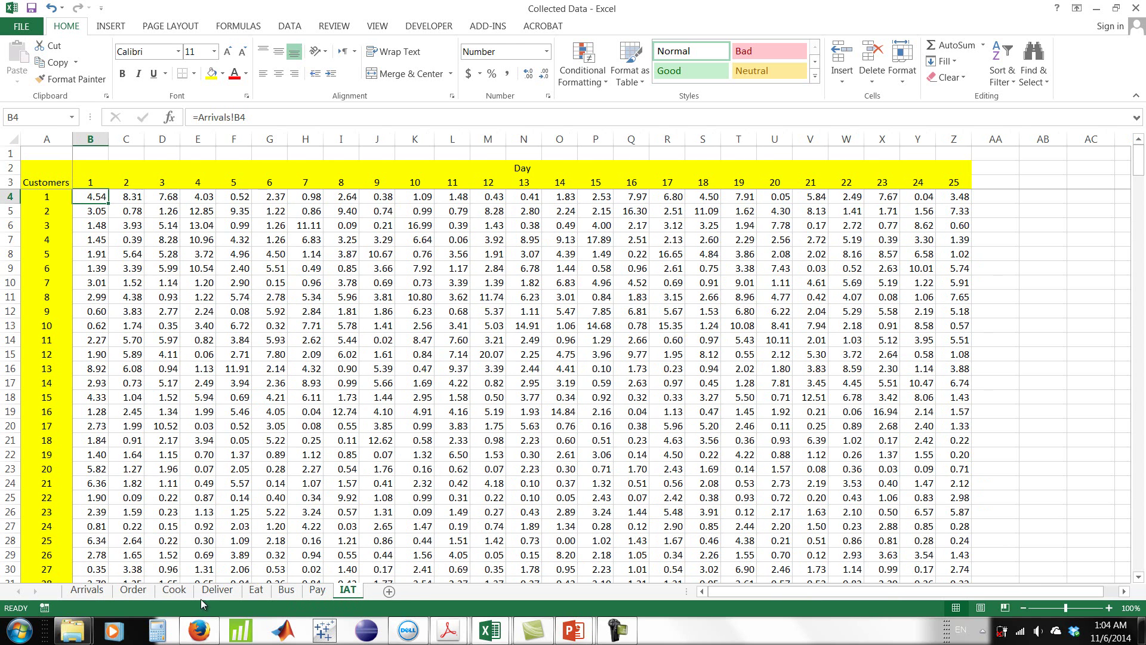
Step: Return to the Arrivals sheet and select the empty cell AC9 beside the data
click(89, 592)
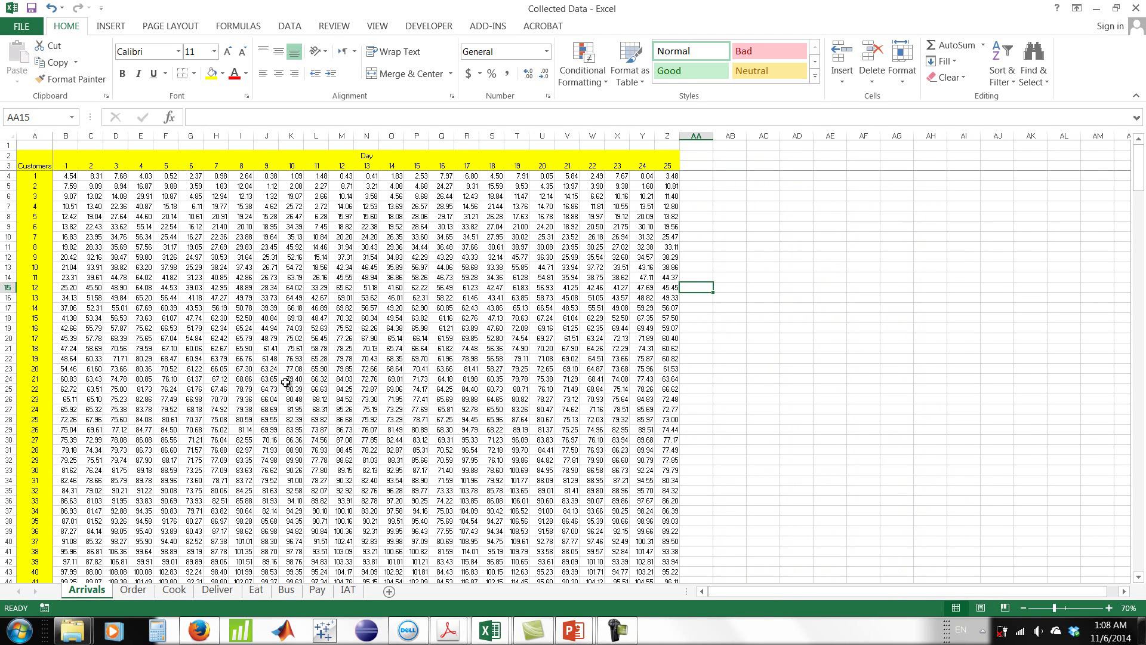
click(762, 219)
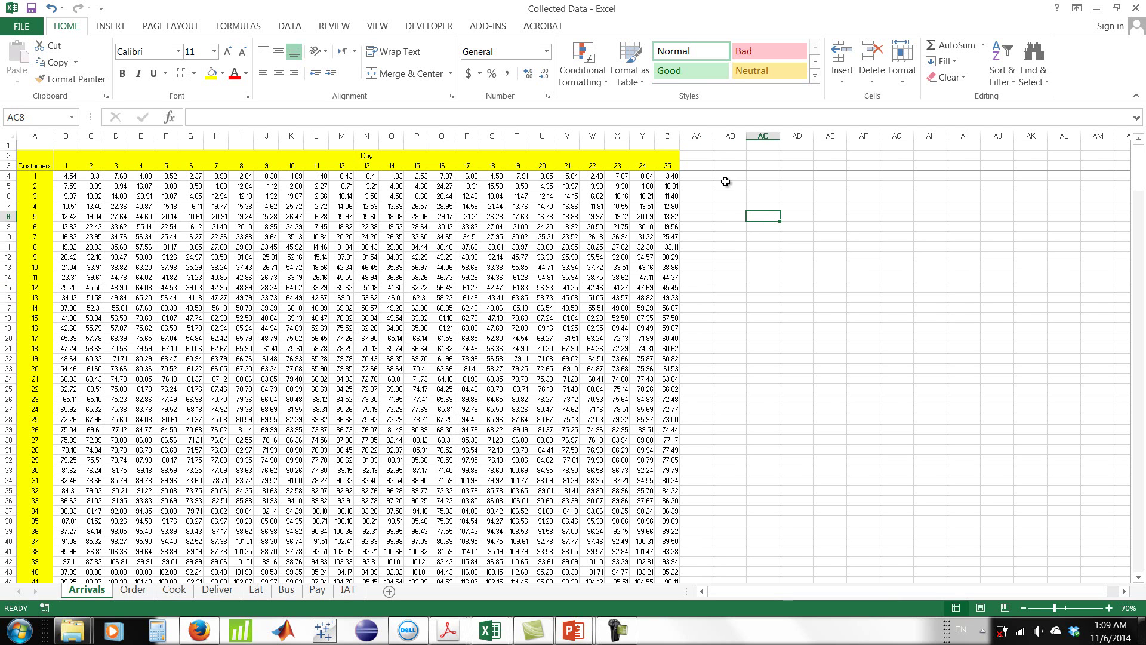
click(760, 223)
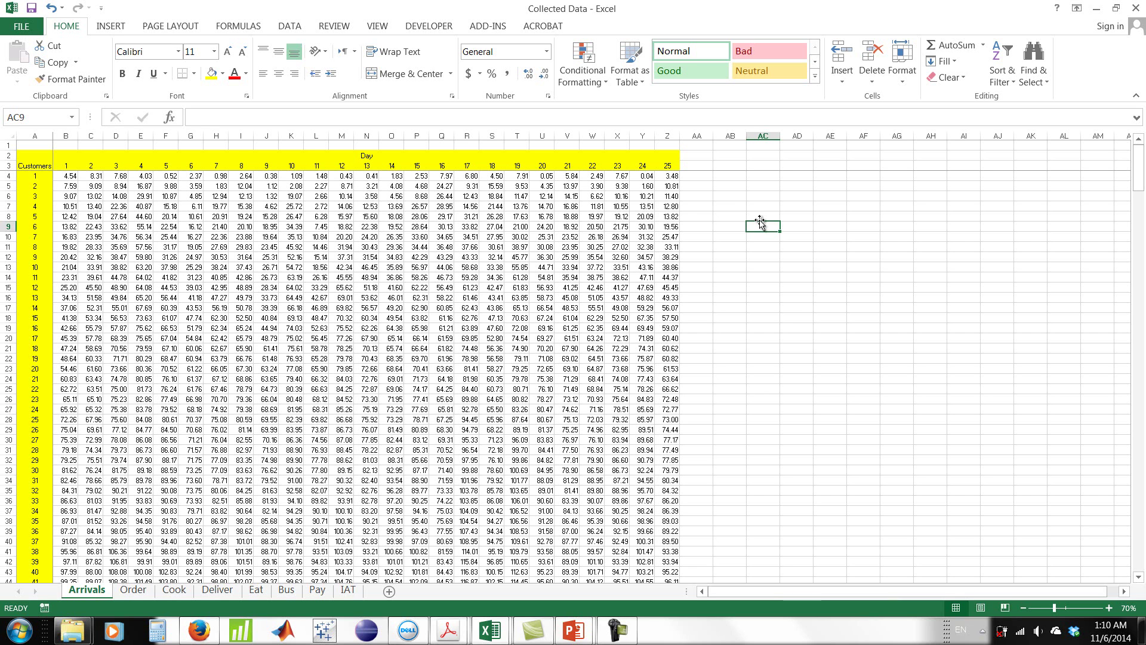
Step: Compare customer 2's day 1 arrival time in Arrivals cell B5 with the interarrival formula in IAT cell B5
click(348, 590)
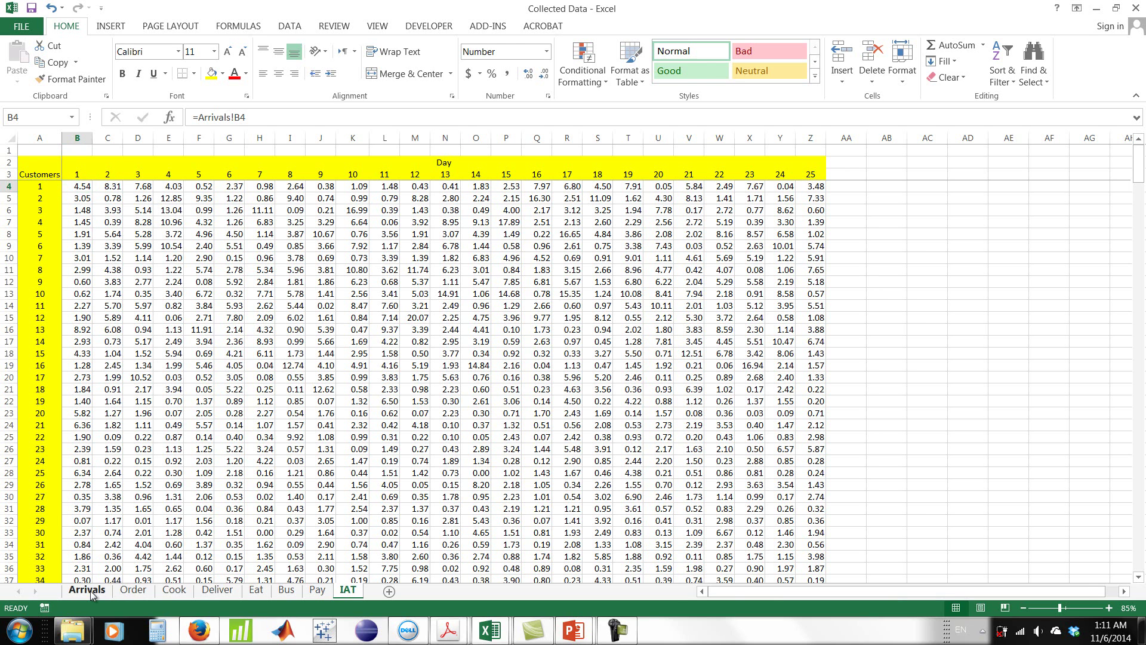
click(87, 590)
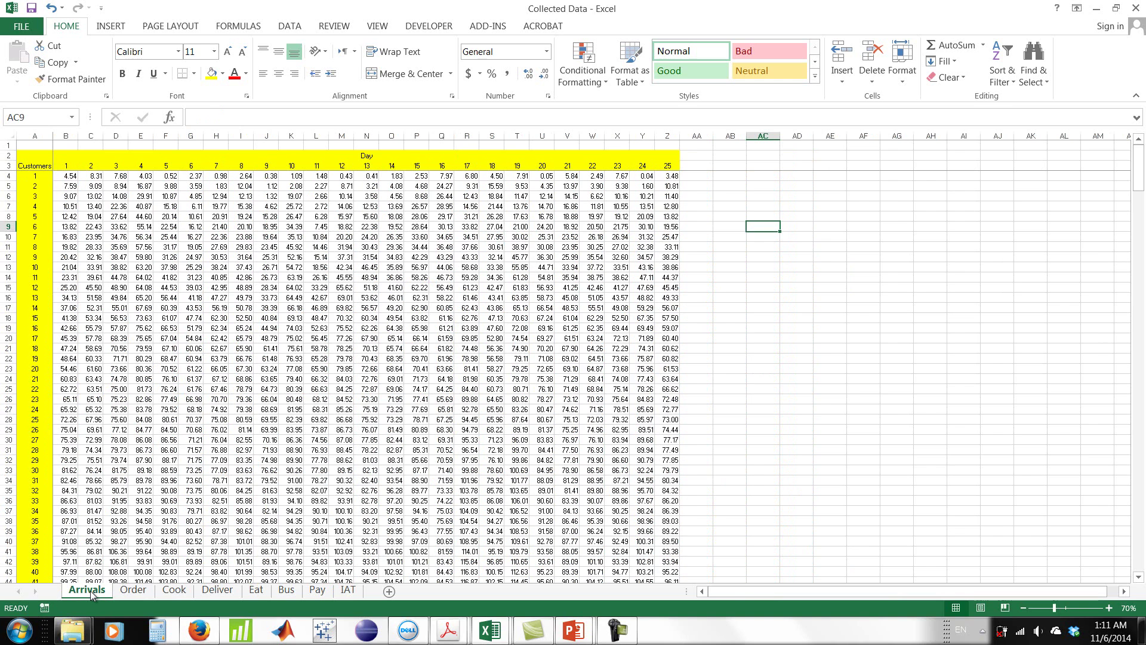
click(65, 187)
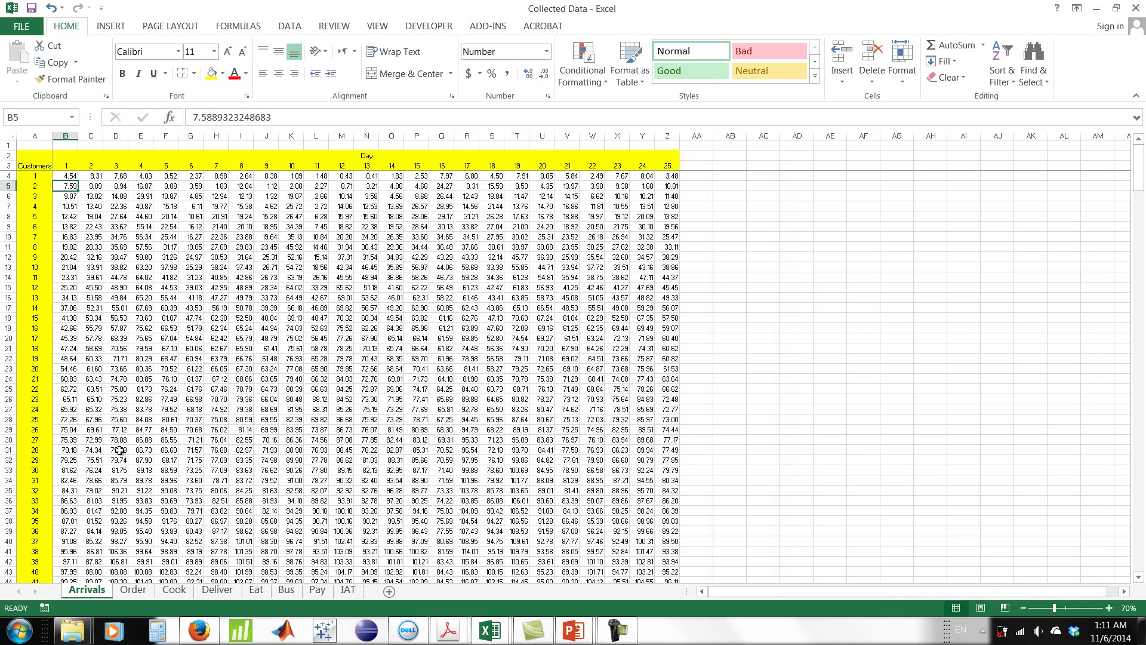
click(349, 590)
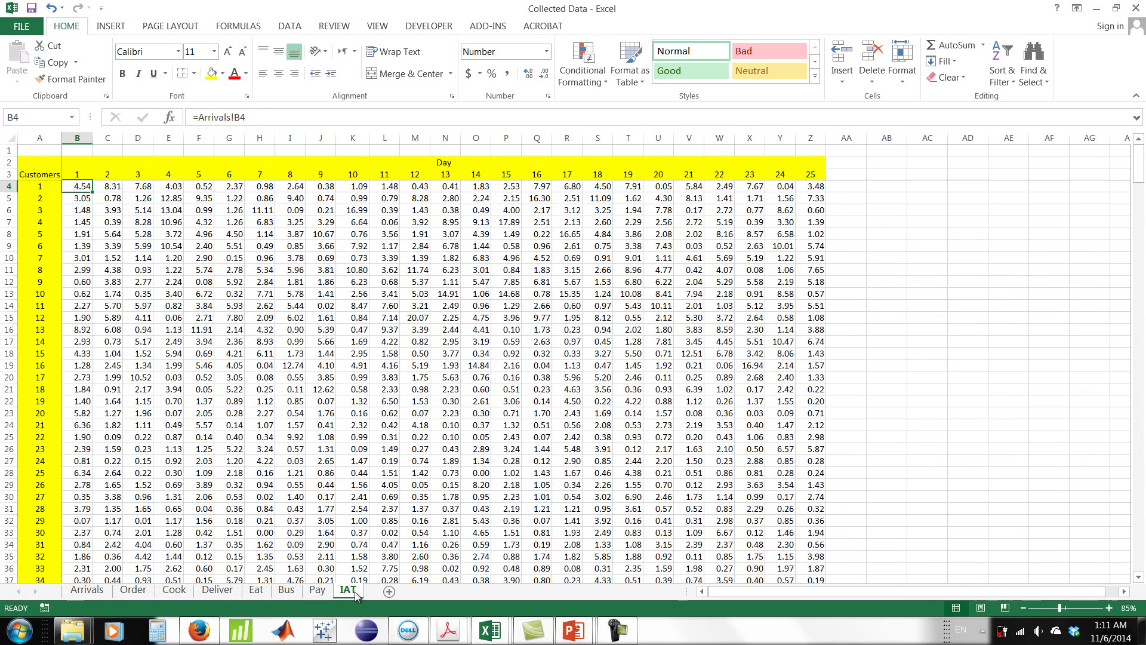
click(81, 194)
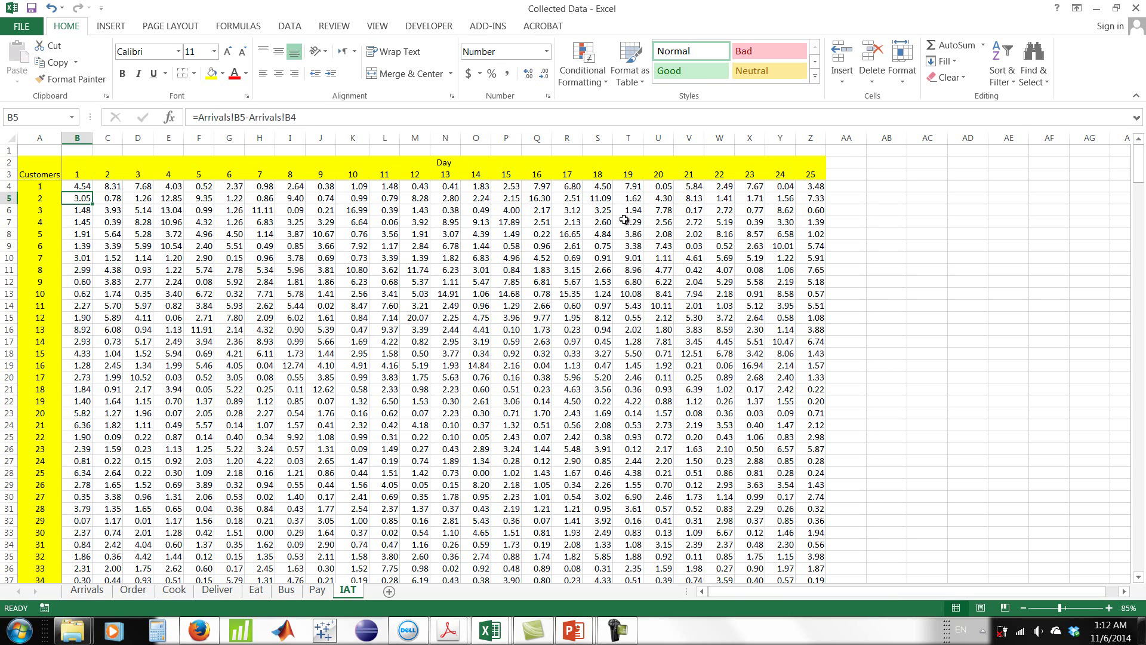
Step: Enter the label "avg IAT" in cell AB7 of the IAT sheet
click(604, 450)
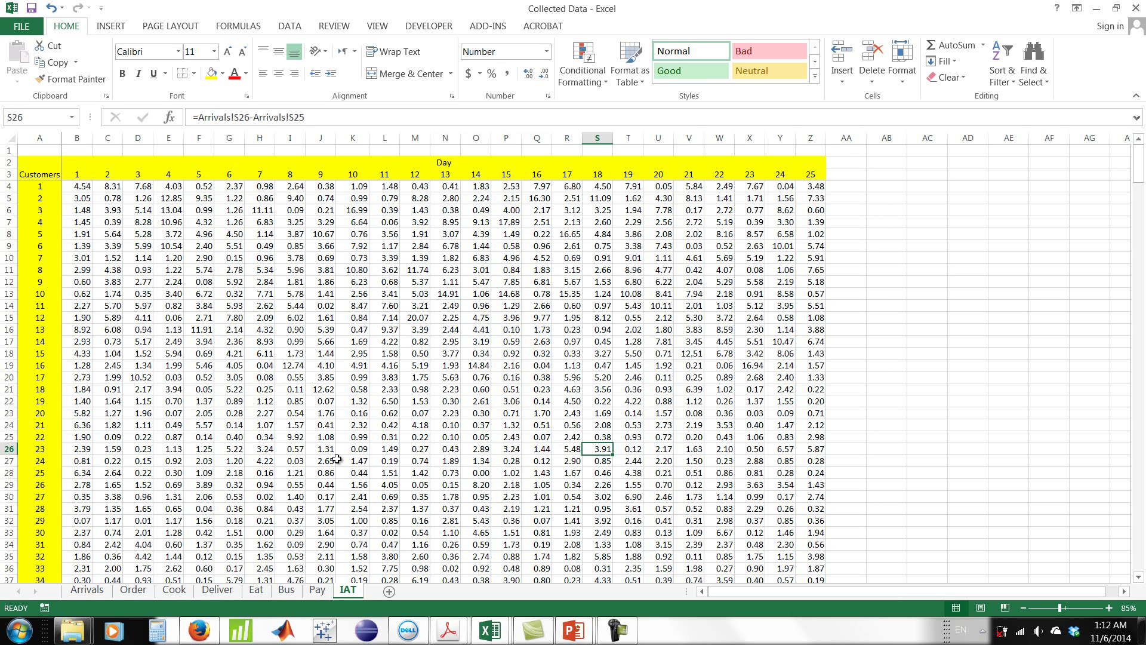
click(963, 295)
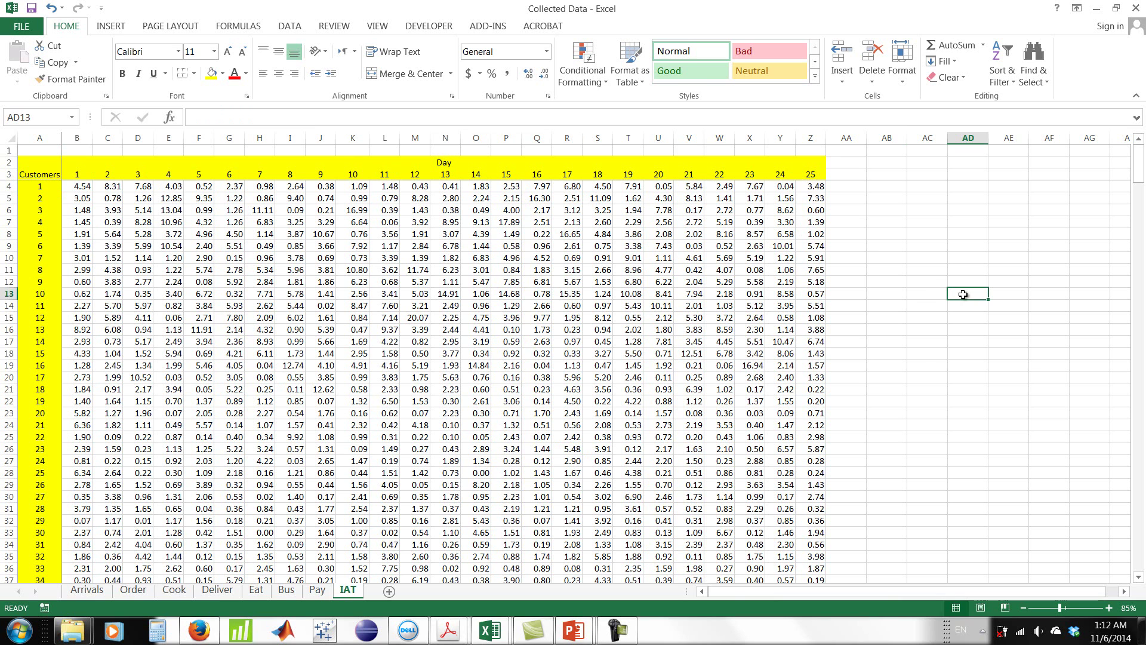
click(888, 222)
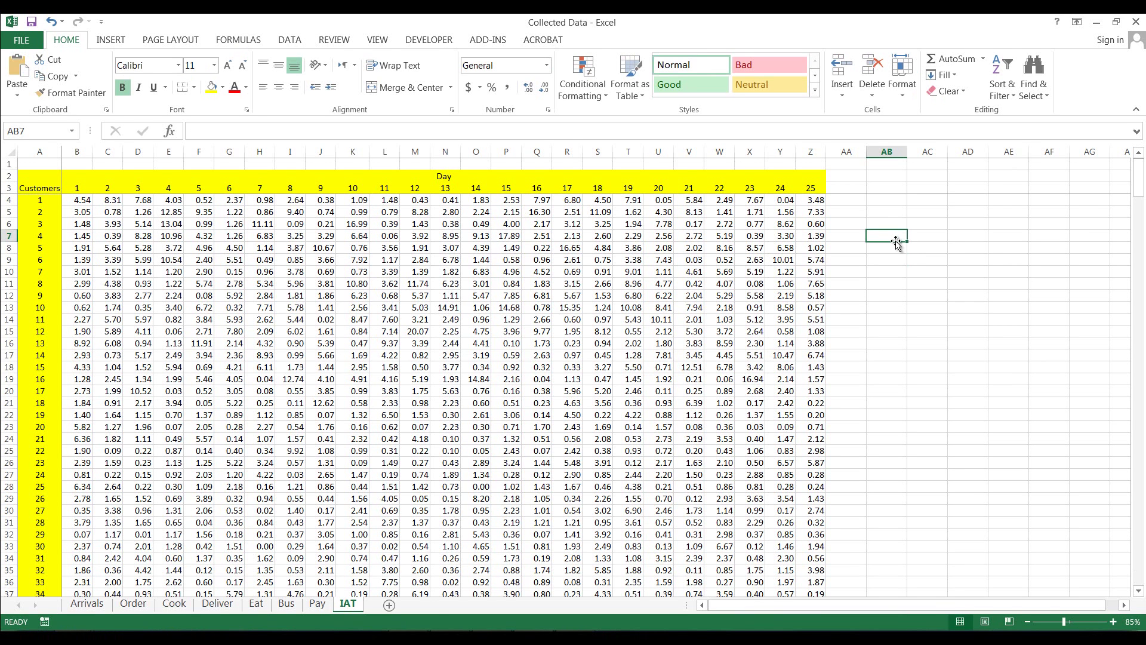
text(av)
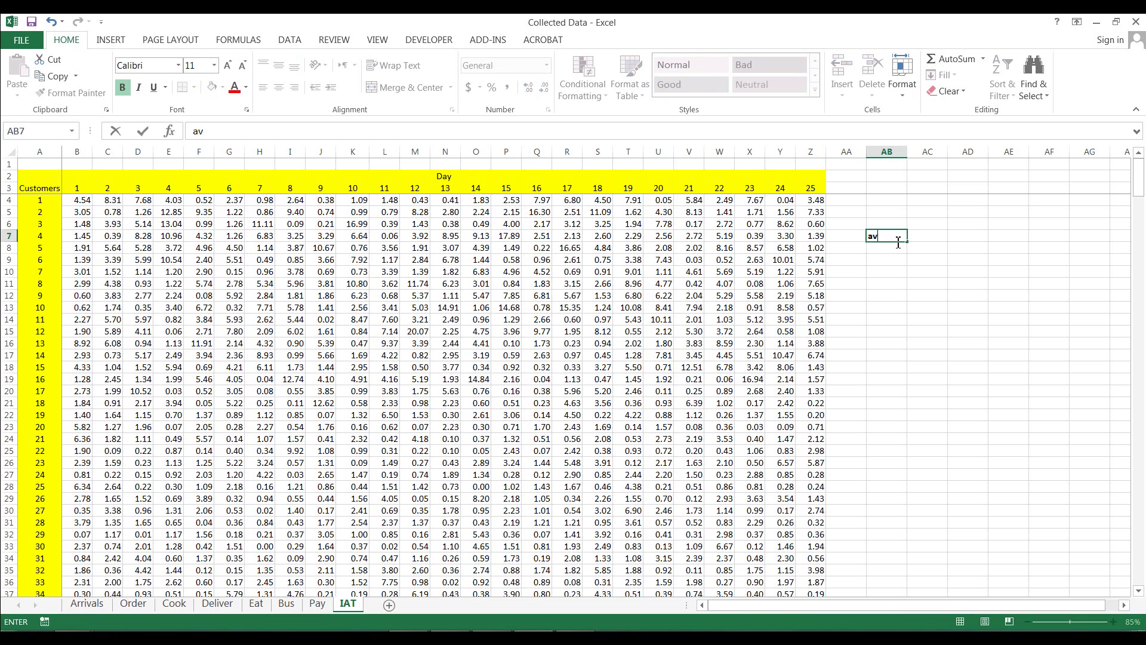
text(fg IAT)
key(Tab)
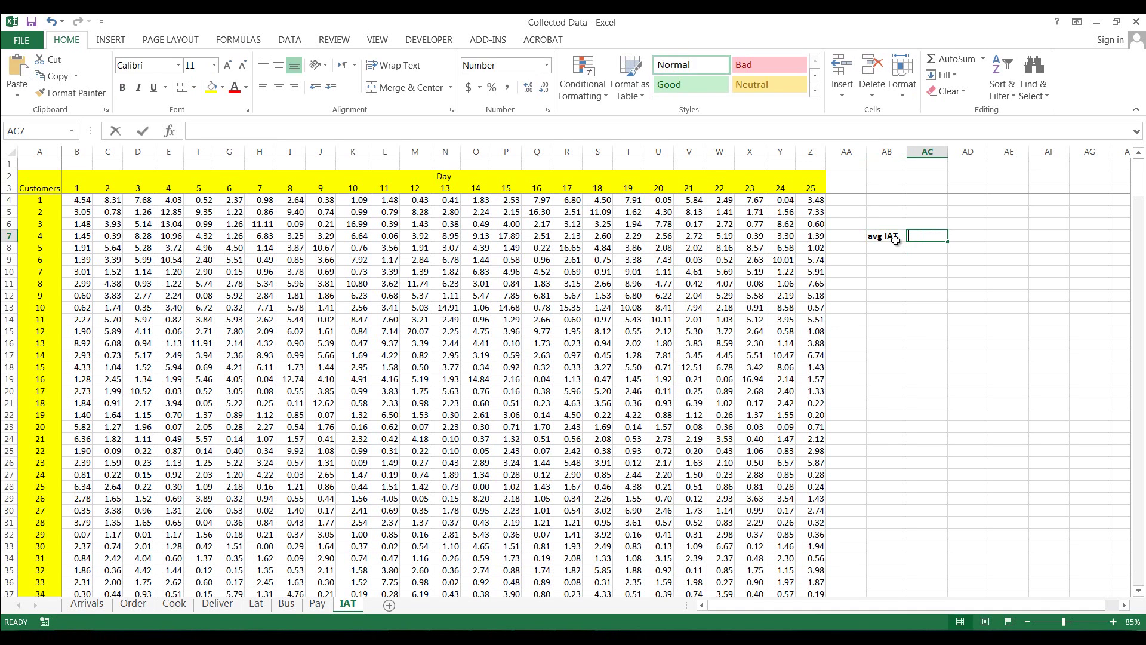
Step: Calculate the average interarrival time in cell AC7 with the formula =AVERAGE(B4:Z369), covering all customers and all 25 days
text(=average()
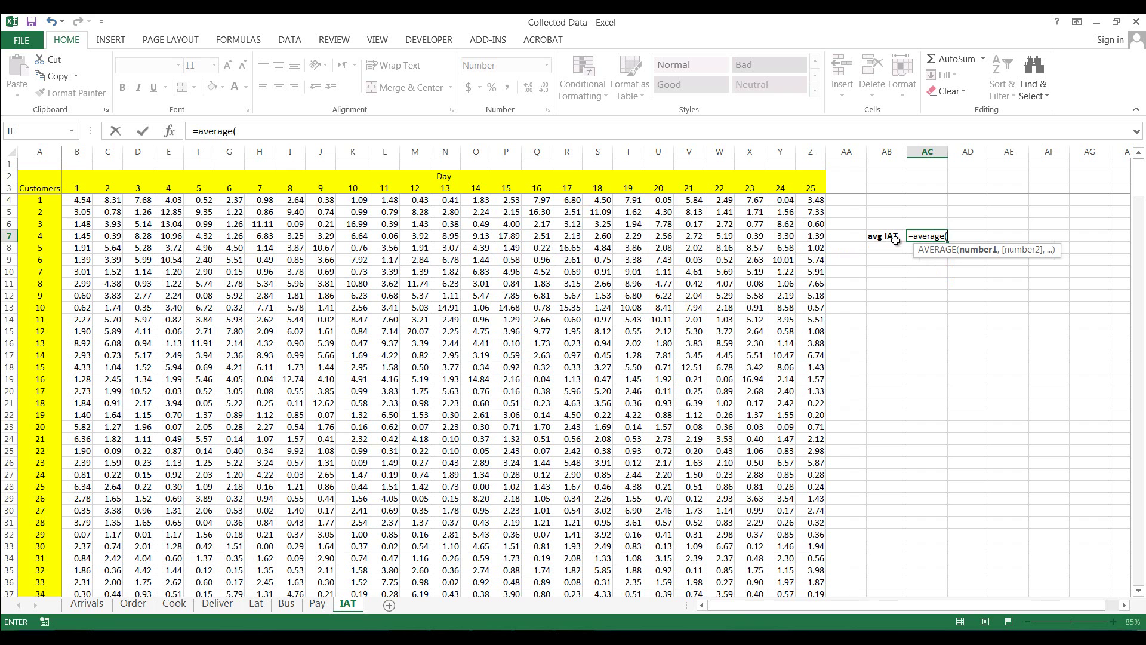
click(80, 201)
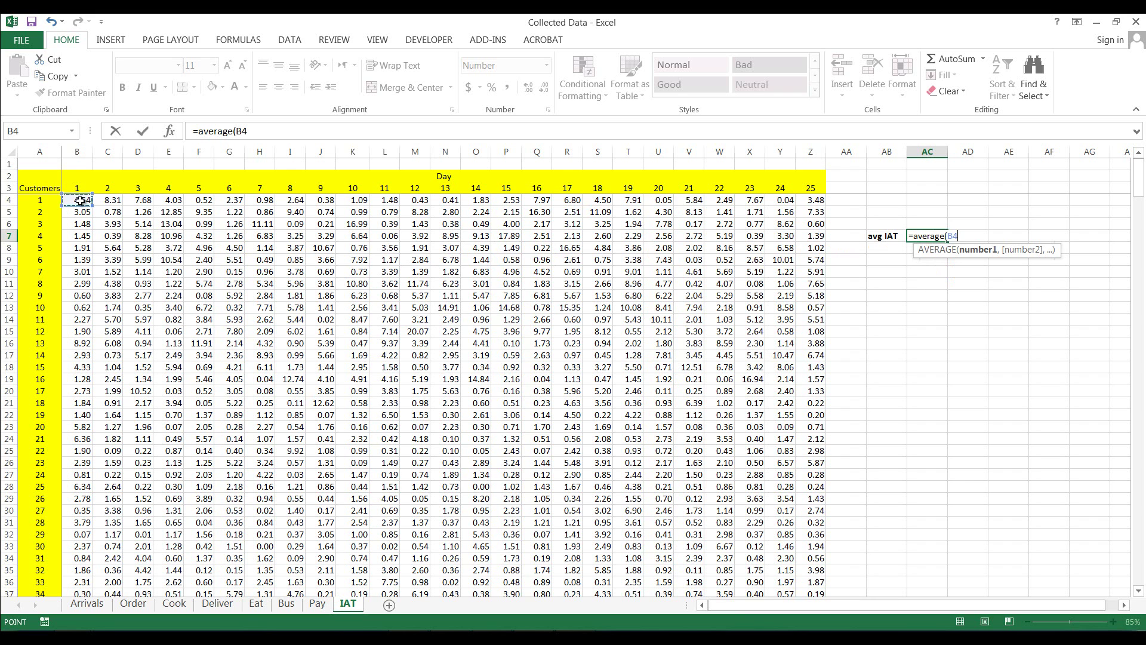
key(ctrl+shift+Down)
key(shift+Down)
key(shift+Down)
key(shift+Down)
key(shift+Down)
key(shift+Down)
key(shift+Down)
key(shift+Down)
key(shift+Down)
key(shift+Down)
key(shift+Down)
key(shift+Down)
key(shift+Down)
key(shift+Down)
key(shift+Down)
key(shift+Down)
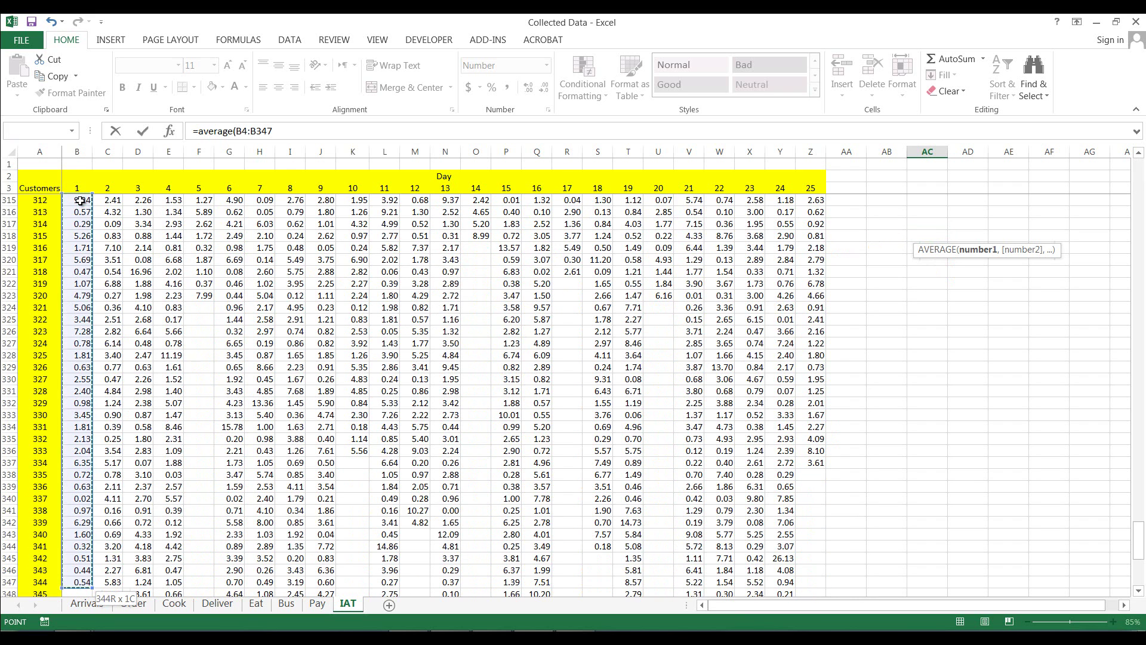
key(shift+Down)
key(shift+Down)
key(shift+Down)
key(shift+Down)
key(shift+Down)
key(shift+Down)
key(shift+Down)
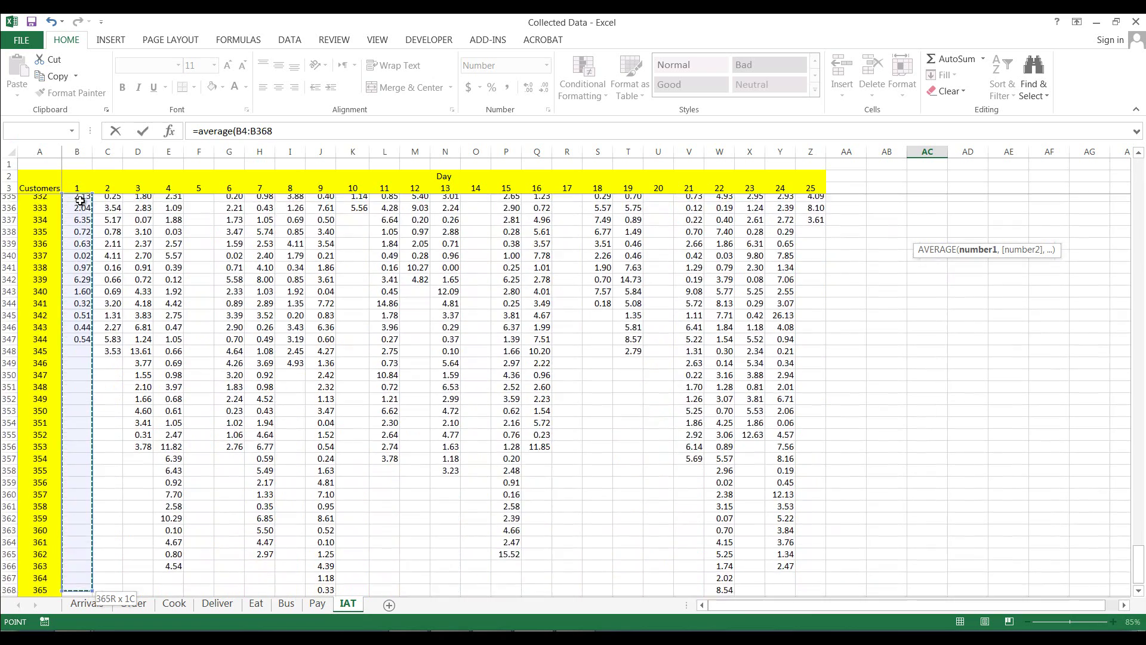
key(shift+Right)
key(shift+Right)
key(shift+Right)
key(shift+Right)
key(shift+Right)
key(shift+Right)
key(shift+Right)
key(shift+Right)
key(shift+Right)
key(shift+Right)
key(shift+Right)
key(shift+Right)
key(shift+Right)
key(shift+Right)
key(shift+Right)
key(shift+Right)
key(shift+Right)
key(shift+Right)
key(shift+Right)
key(shift+Right)
key(shift+Right)
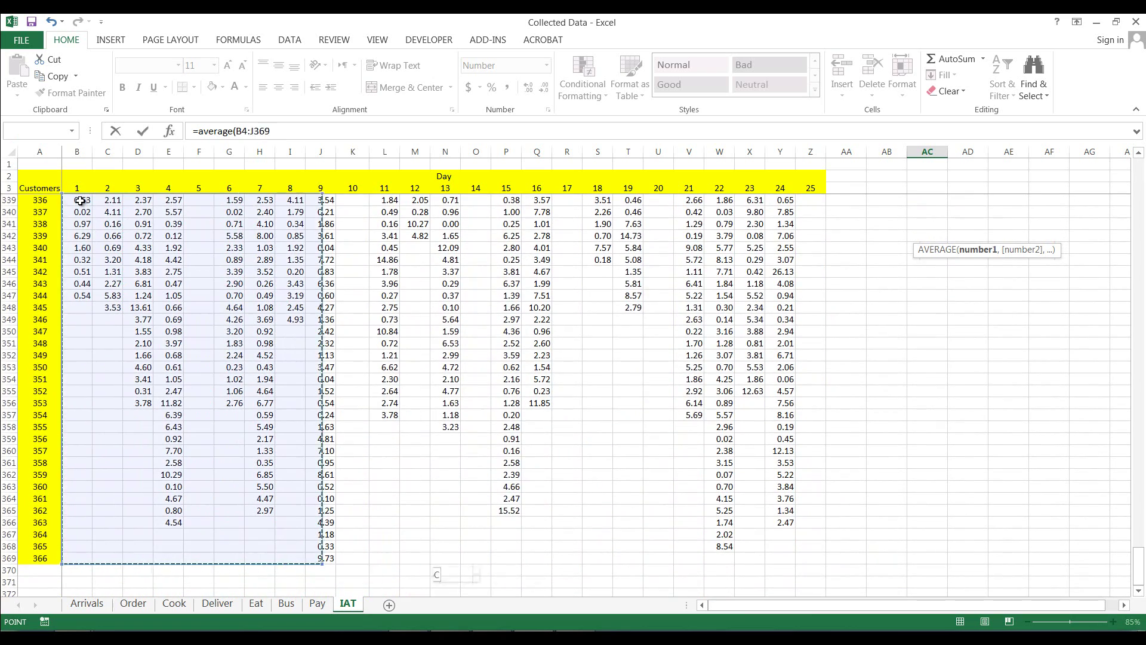
text())
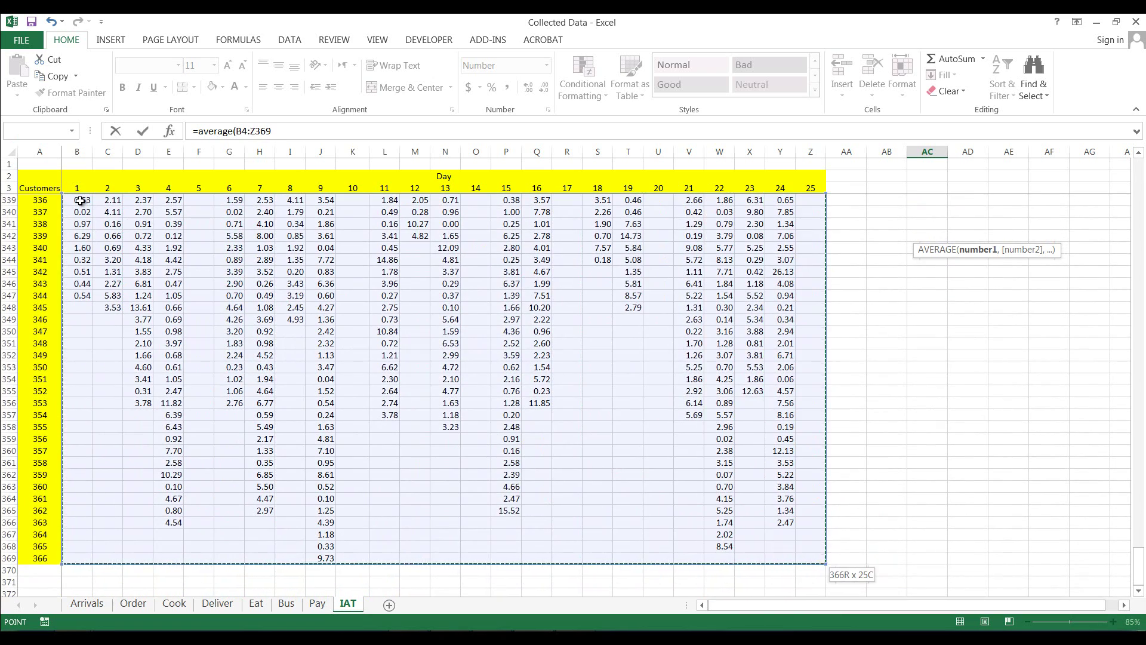
key(Return)
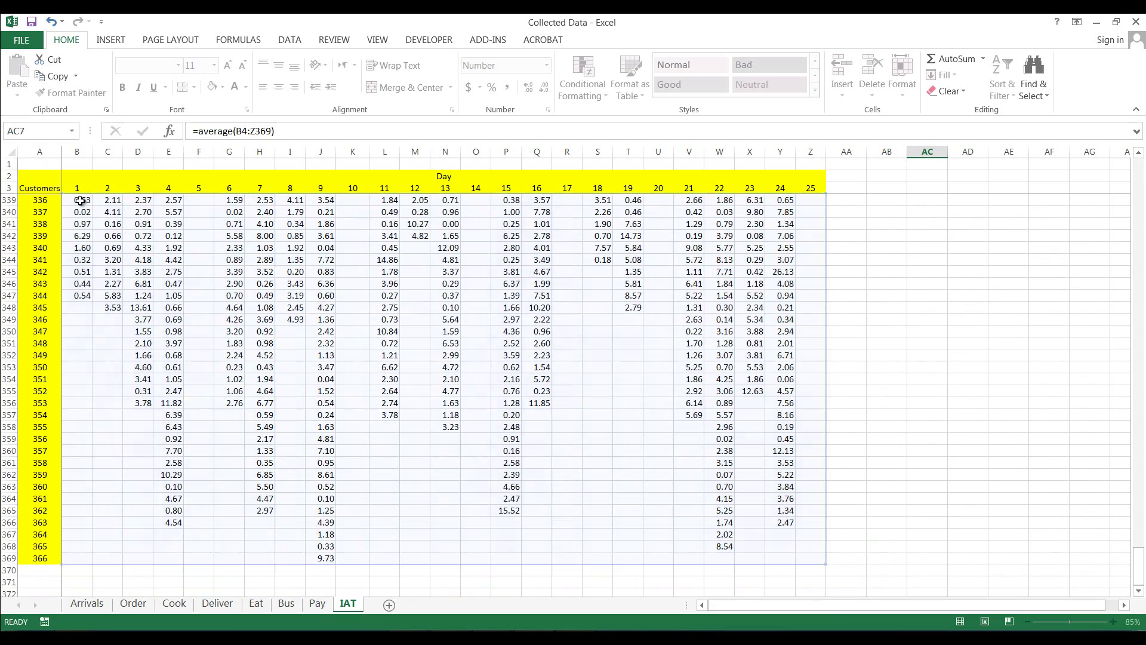
Step: Go back to the beginning of the IAT sheet and select cell AC7 to review the average interarrival time
key(Up)
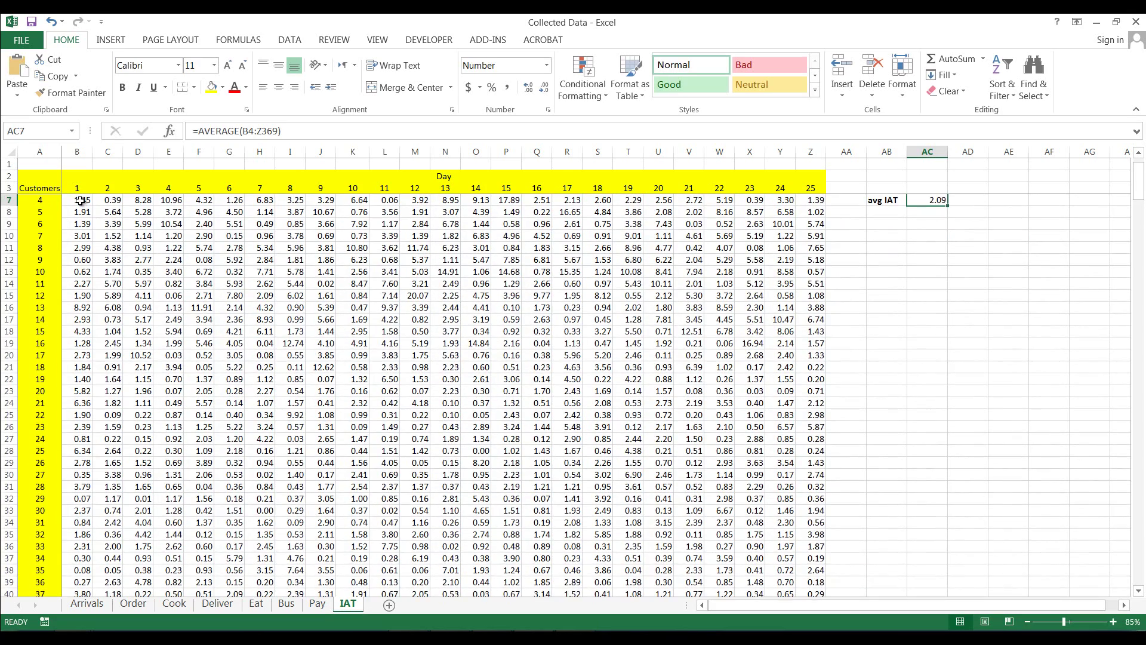
key(Up)
key(ctrl+Up)
key(Down)
key(Down)
key(Down)
key(Down)
key(Down)
key(Down)
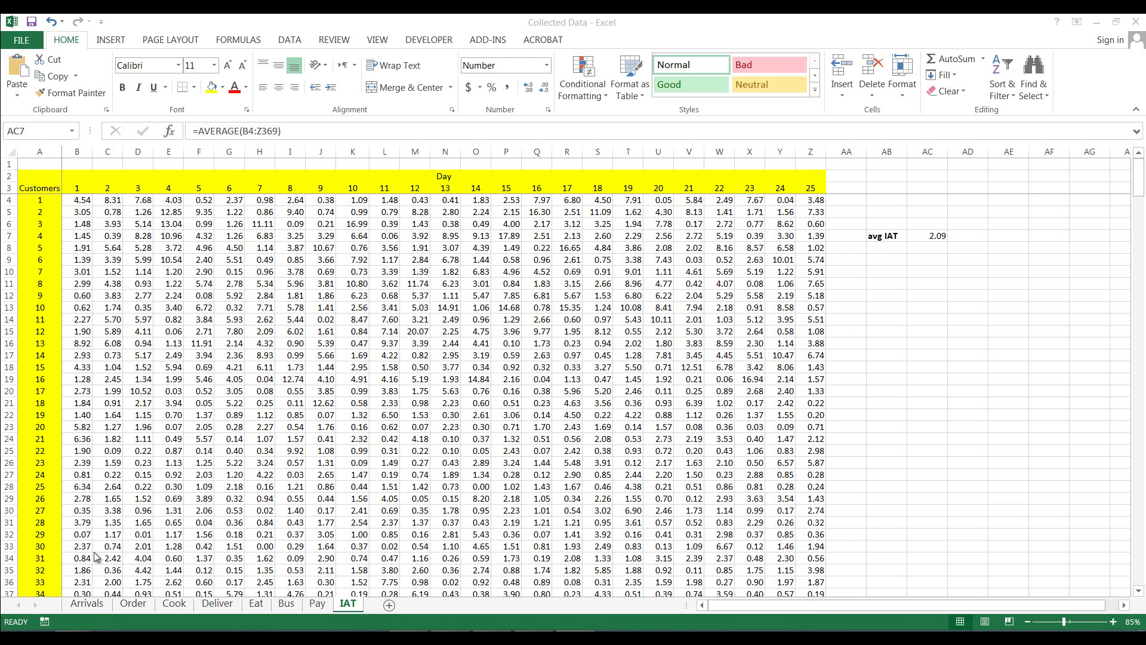
Step: In the Arrivals sheet, enter the time bin limits 120, 240 and 360 in cells AC6 to AC8
click(87, 604)
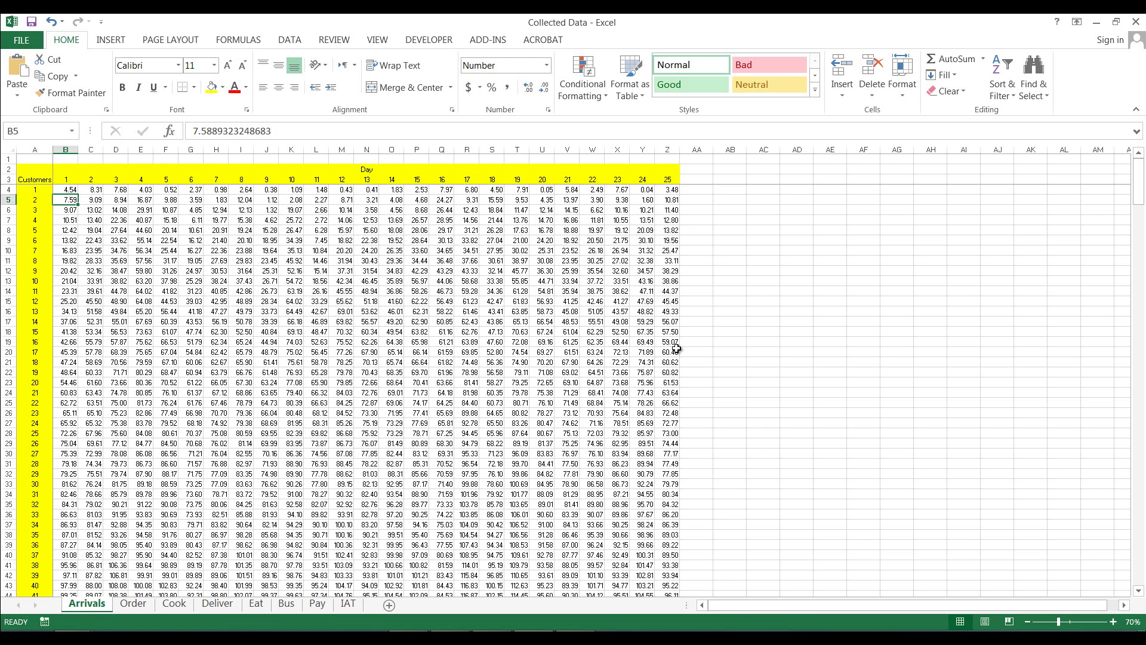
click(759, 212)
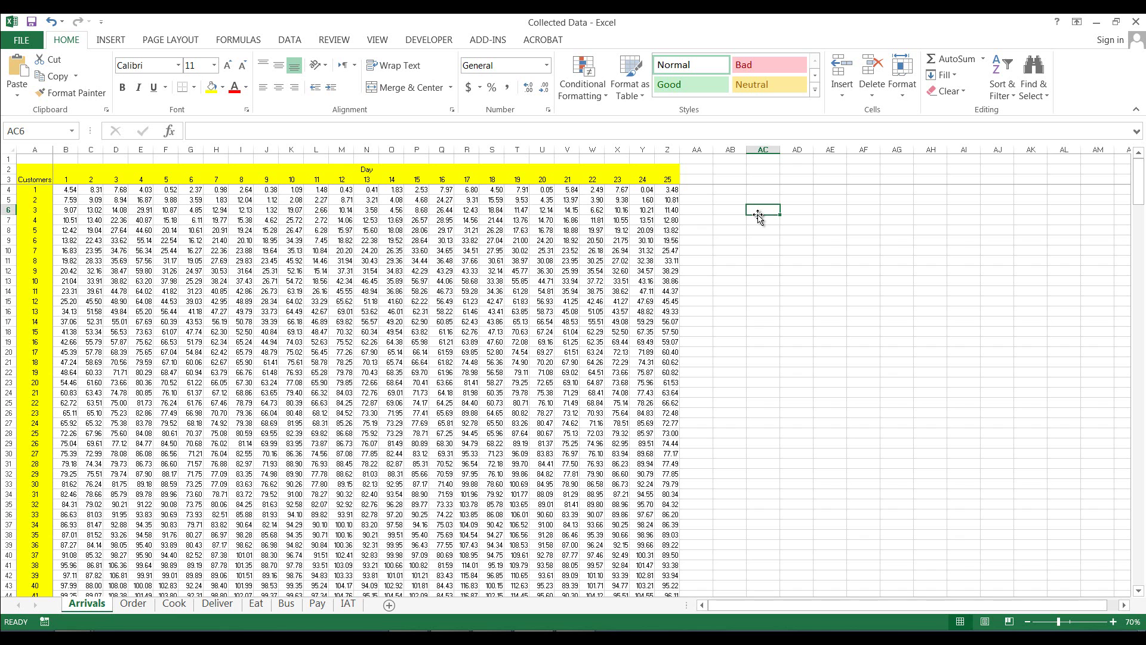
text(=)
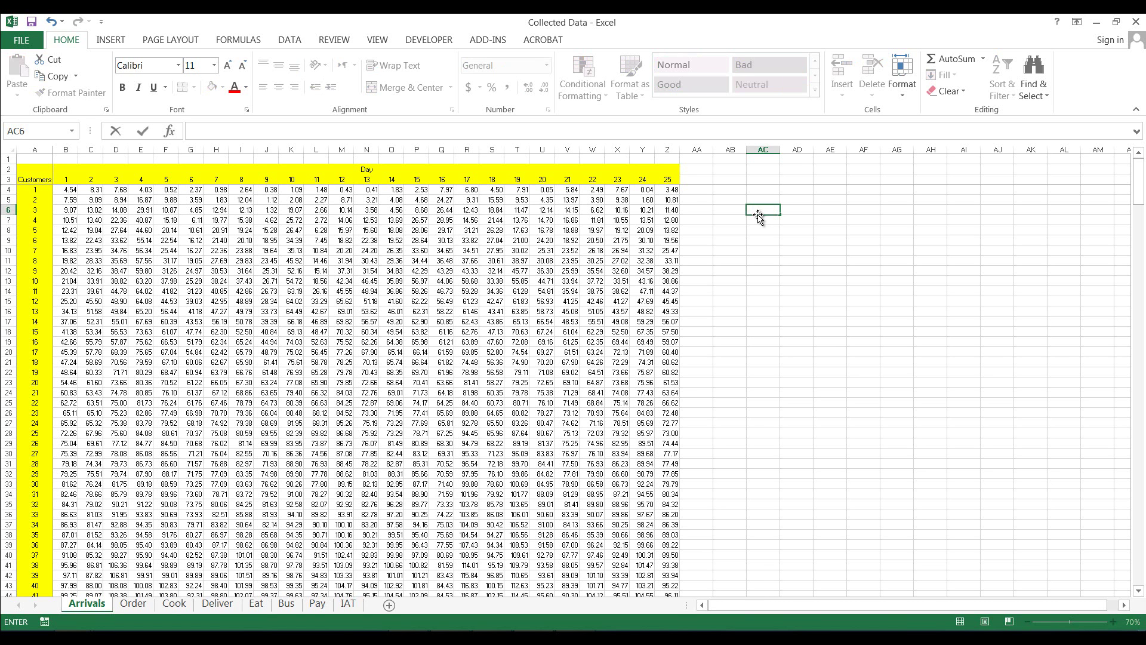
text(120)
key(Return)
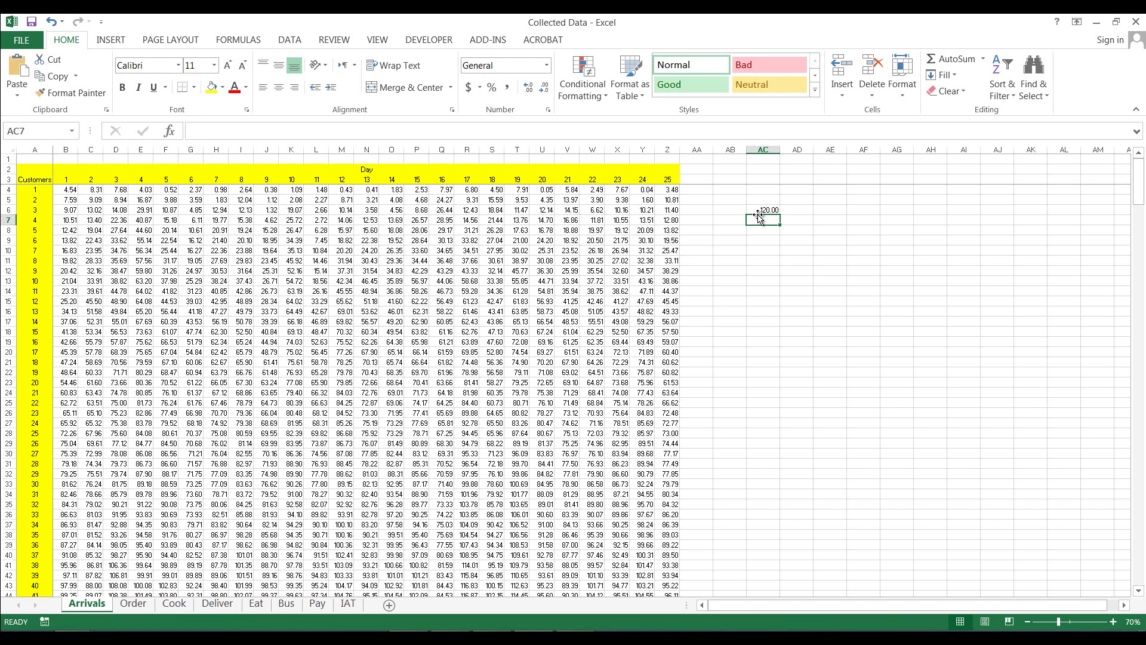
text(240)
key(Return)
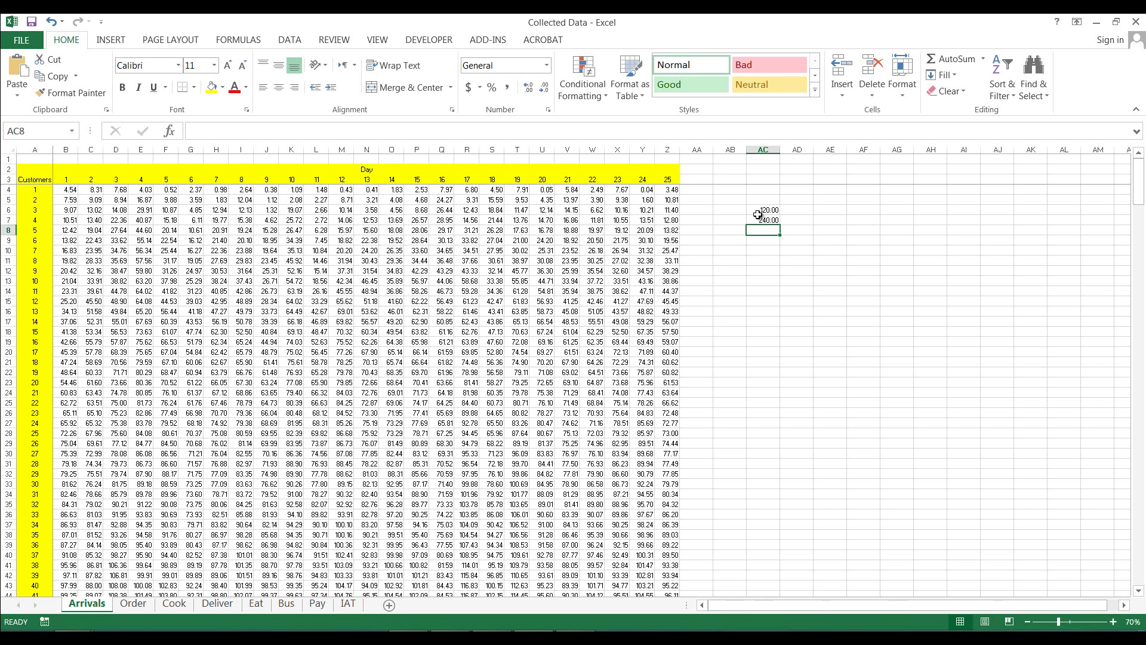
text(36)
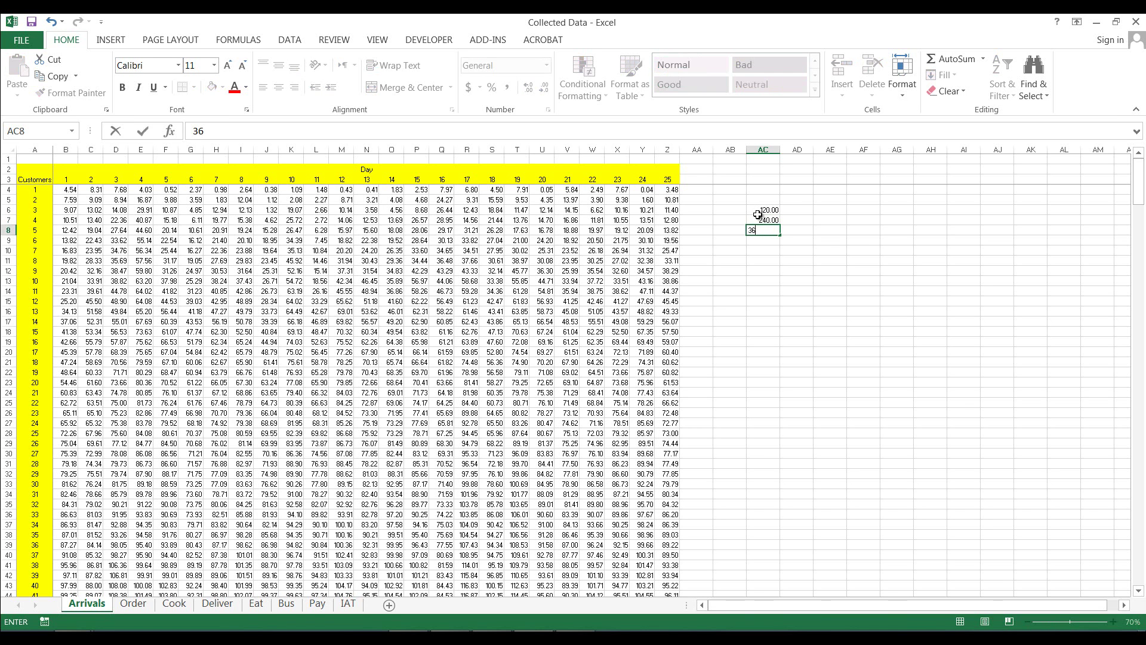
text(0)
key(Return)
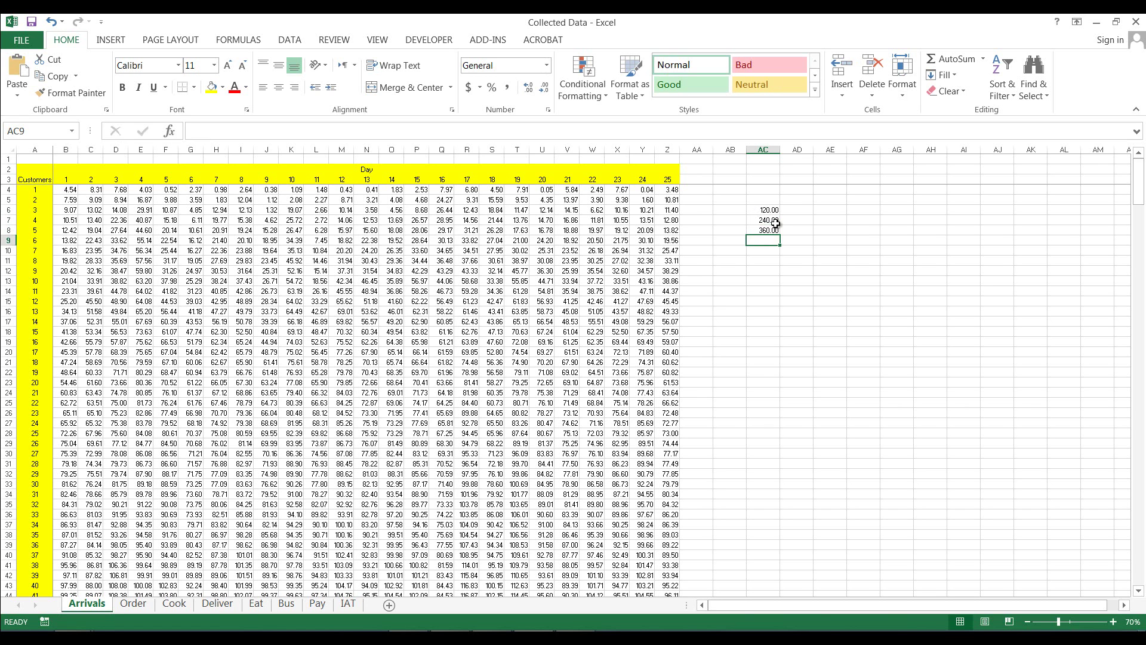
Step: Extend the series of bin limits in steps of 120 down to 720 in cell AC11
click(775, 222)
click(776, 213)
drag(768, 211, 774, 270)
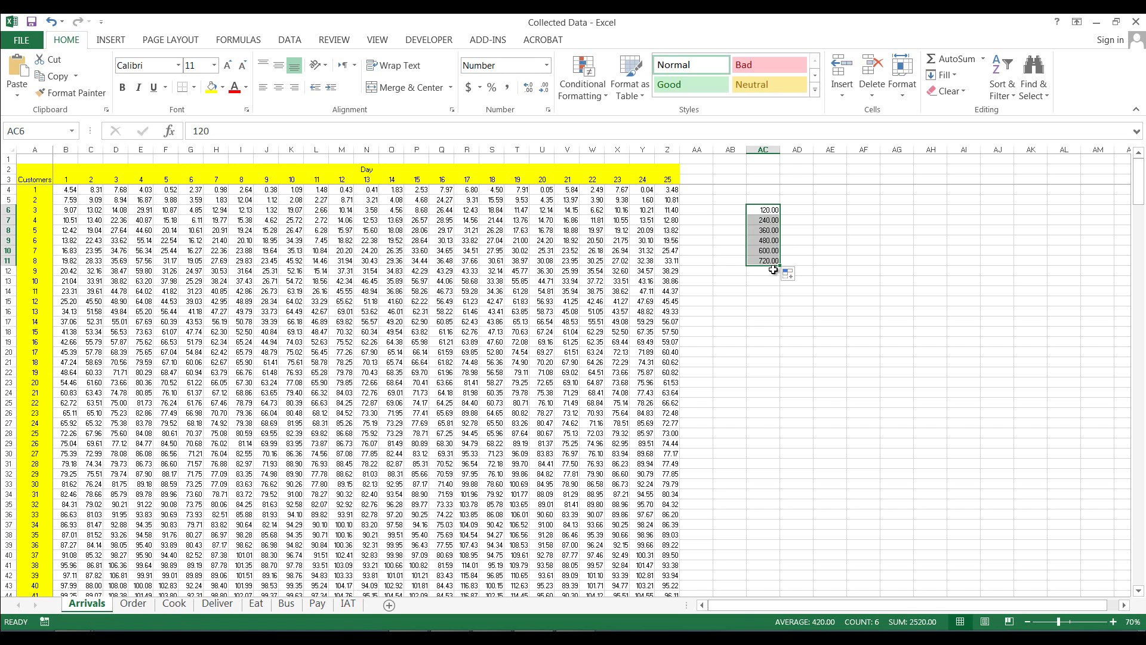
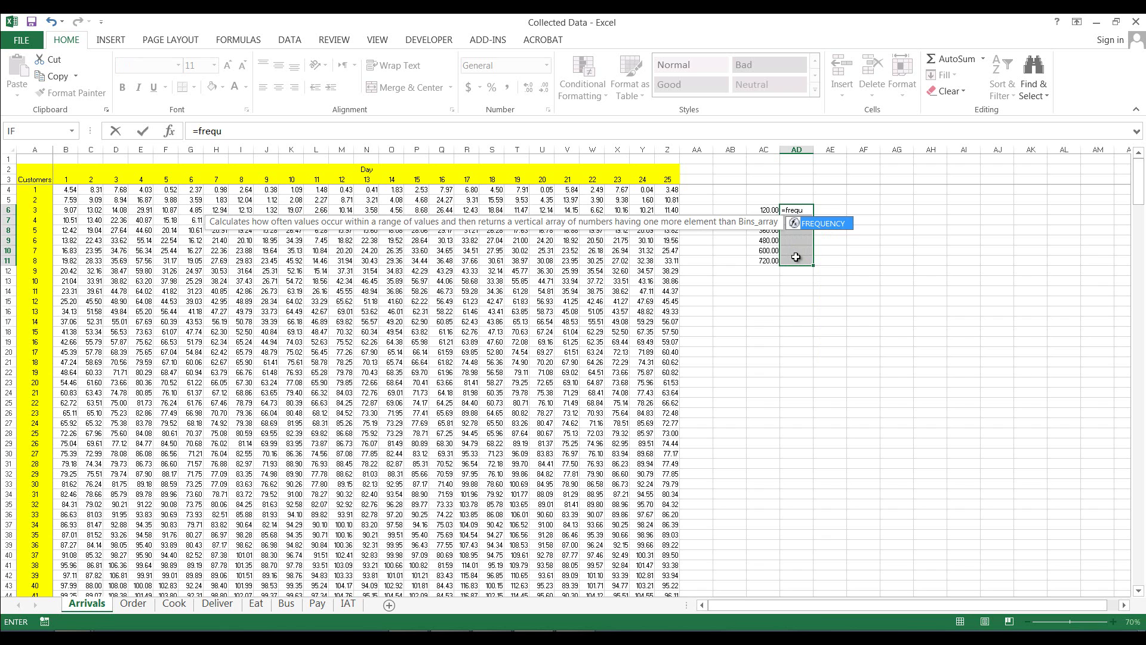
Step: Build a FREQUENCY formula for cells AD6:AD11 with all arrival times in B4:Z369 as its data array
key(Tab)
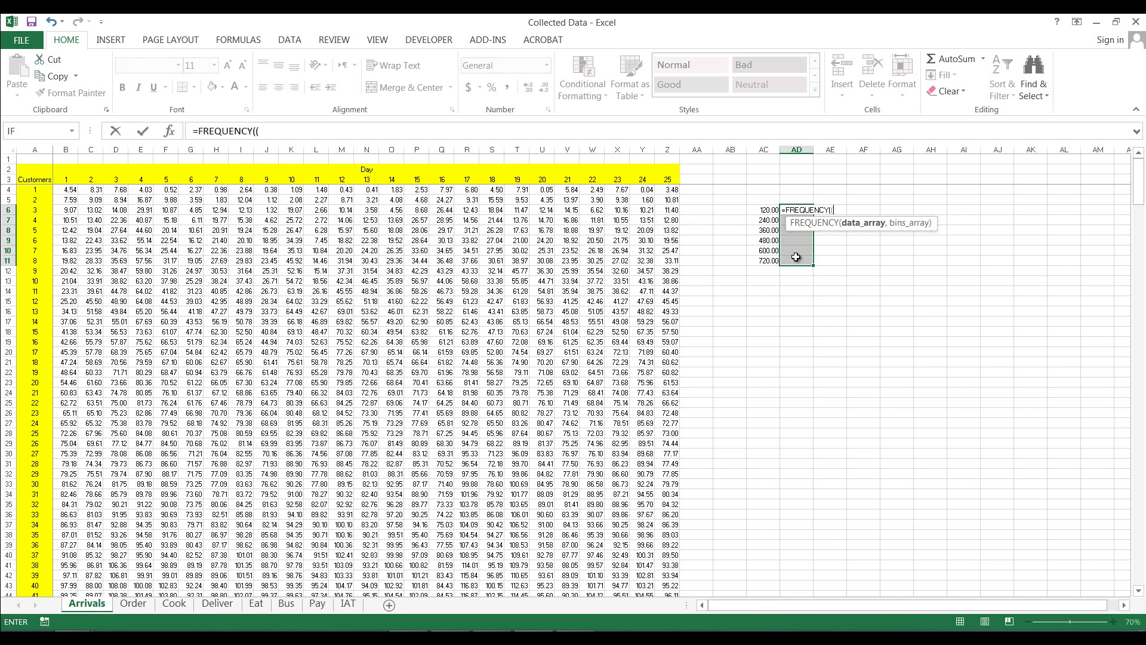
key(BackSpace)
click(66, 190)
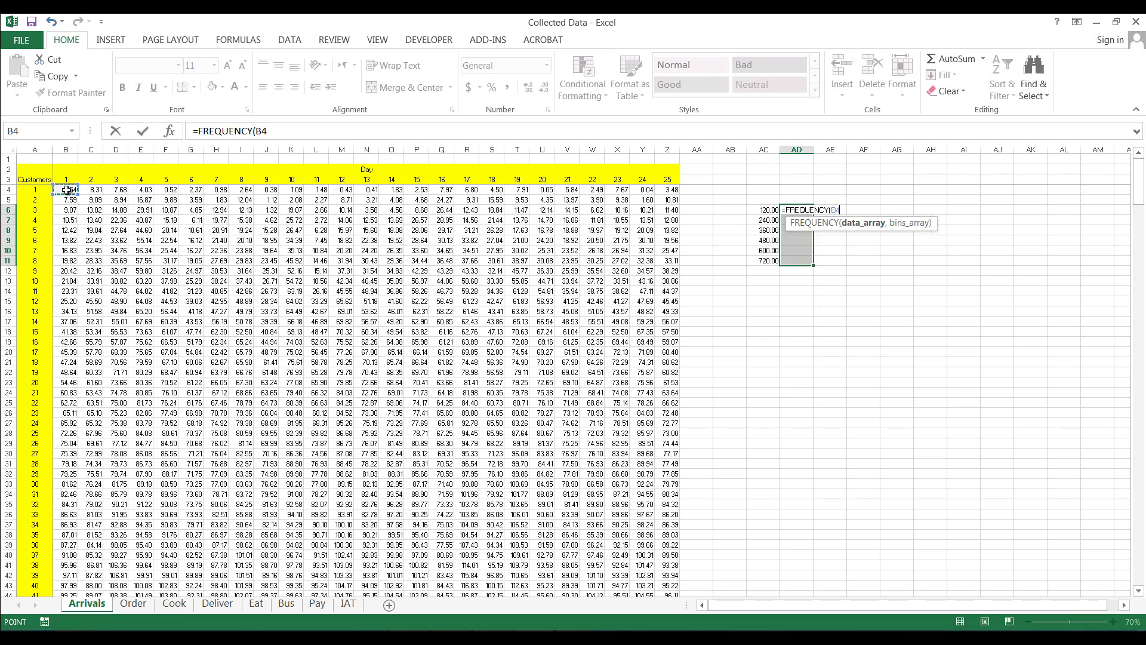
key(ctrl+shift+Down)
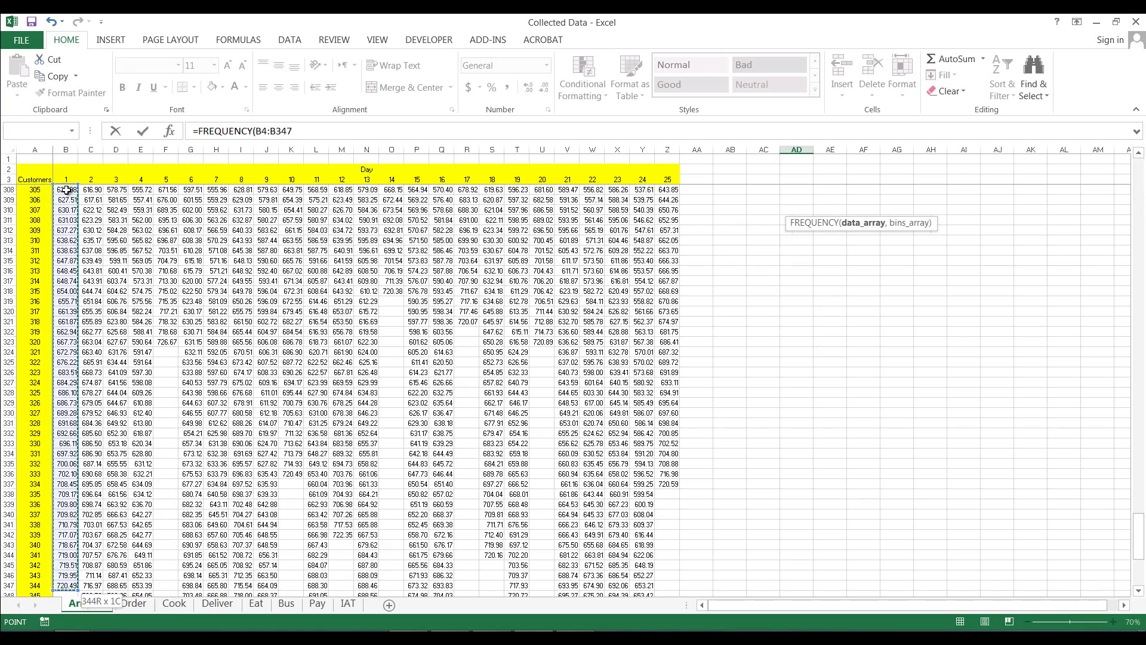
key(shift+Down)
key(shift+Down)
key(shift+Down)
key(shift+Down)
key(shift+Down)
key(shift+Down)
key(shift+Down)
key(shift+Right)
key(shift+Down)
key(shift+Down)
key(shift+Down)
key(shift+Down)
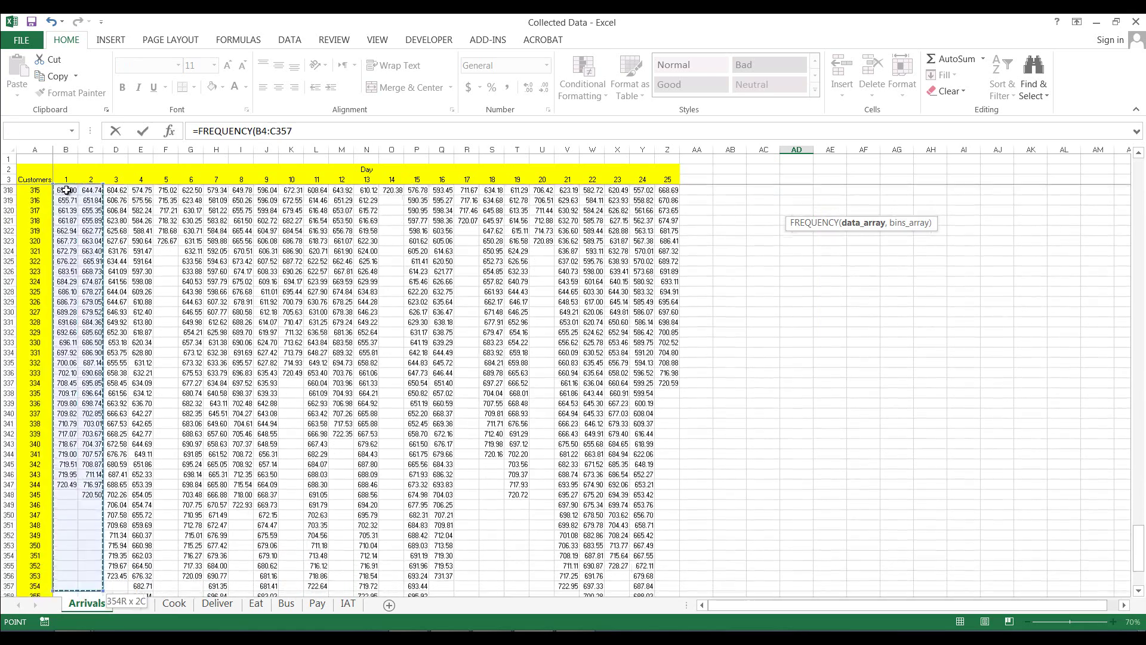
key(shift+Right)
key(shift+Down)
key(shift+Down)
key(shift+Down)
key(shift+Down)
key(shift+Down)
key(shift+Down)
key(shift+Down)
key(shift+Down)
key(shift+Down)
key(shift+Down)
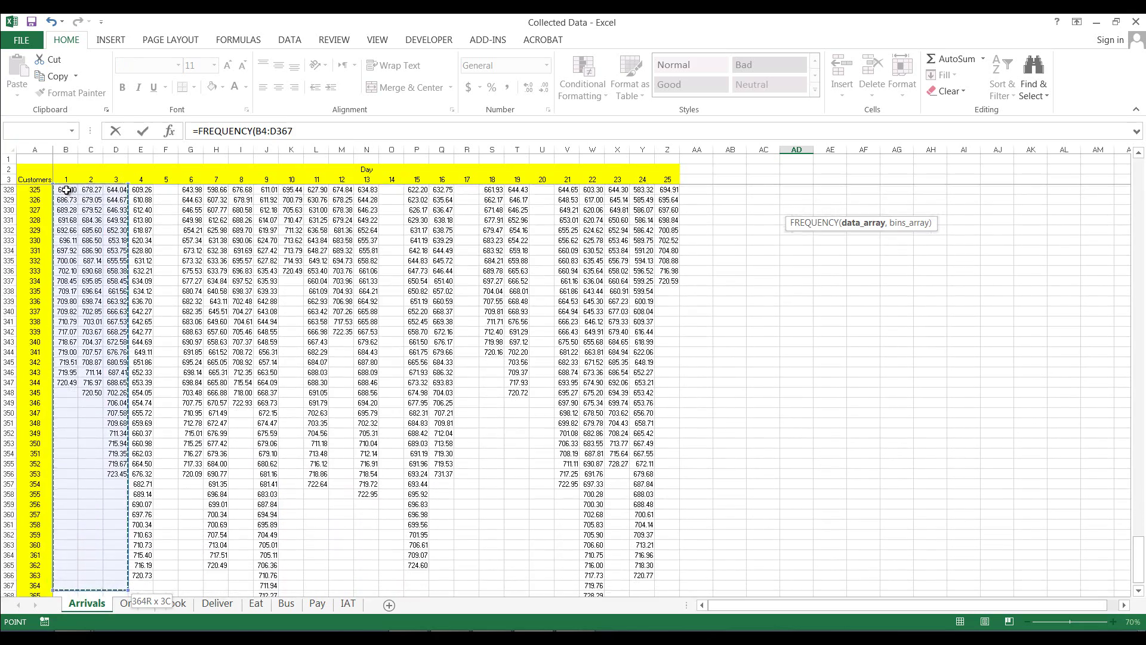
key(shift+Right)
key(shift+Right)
key(shift+Right)
key(shift+Right)
key(shift+Right)
key(shift+Right)
key(shift+Right)
key(shift+Right)
key(shift+Right)
key(shift+Right)
key(shift+Right)
key(shift+Right)
key(shift+Right)
key(shift+Right)
key(shift+Right)
key(shift+Right)
key(shift+Right)
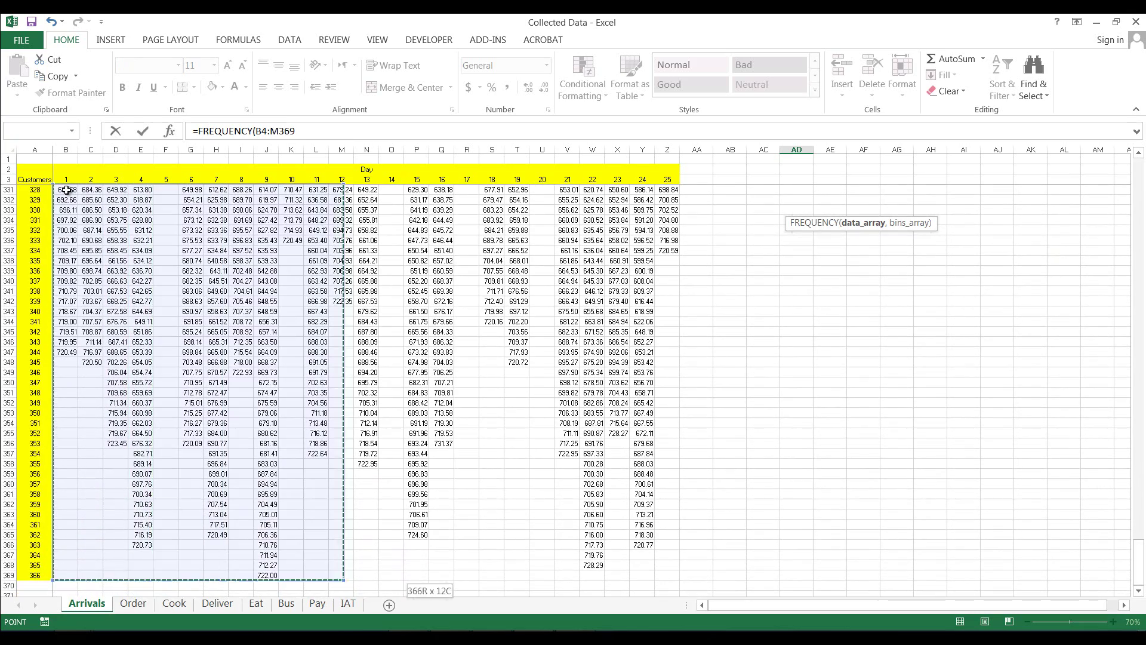
key(shift+Right)
key(shift+Right)
key(shift+Right)
key(shift+Right)
key(shift+Right)
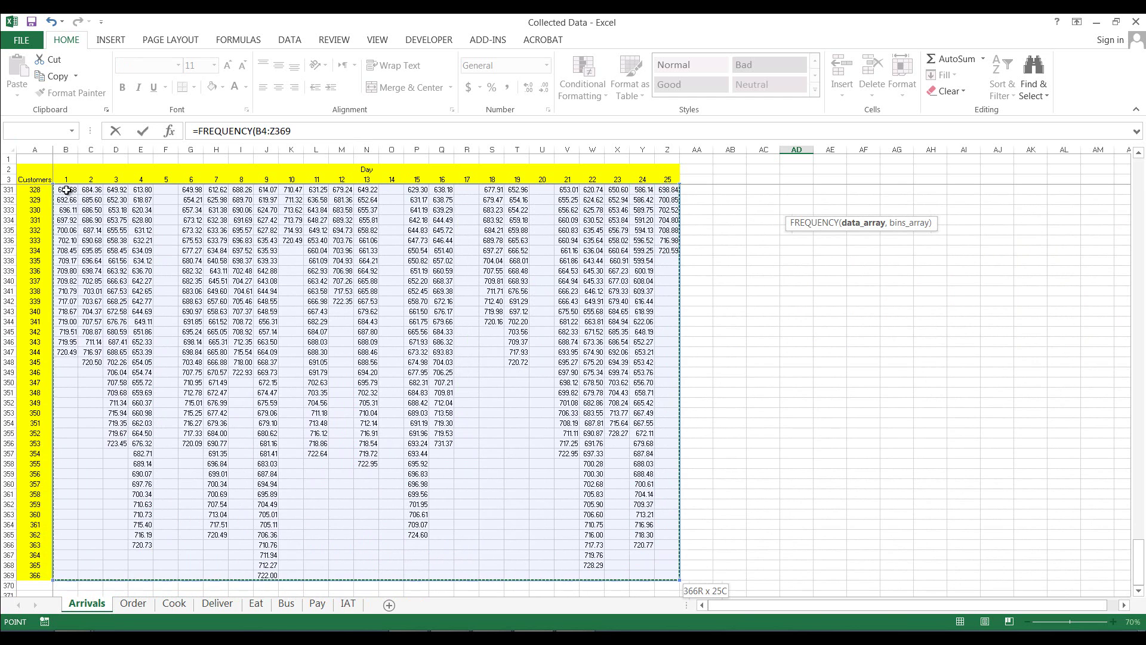
Step: Complete the FREQUENCY formula with bin limits AC6:AC11 and enter it as an array formula
text(,)
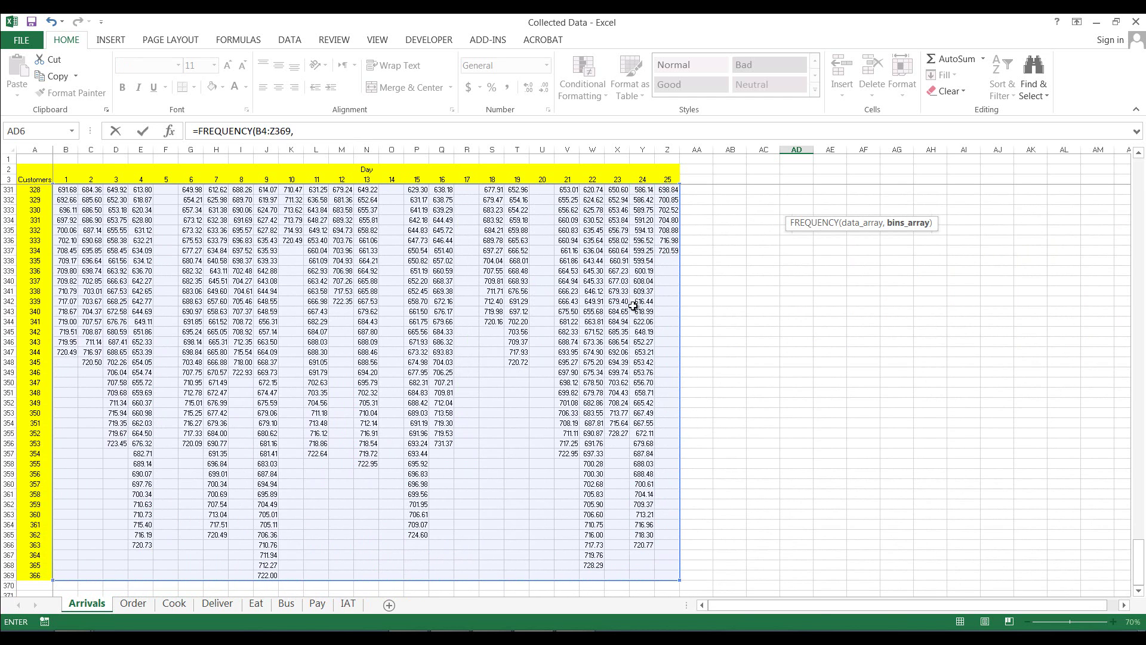
drag(1129, 541, 1124, 205)
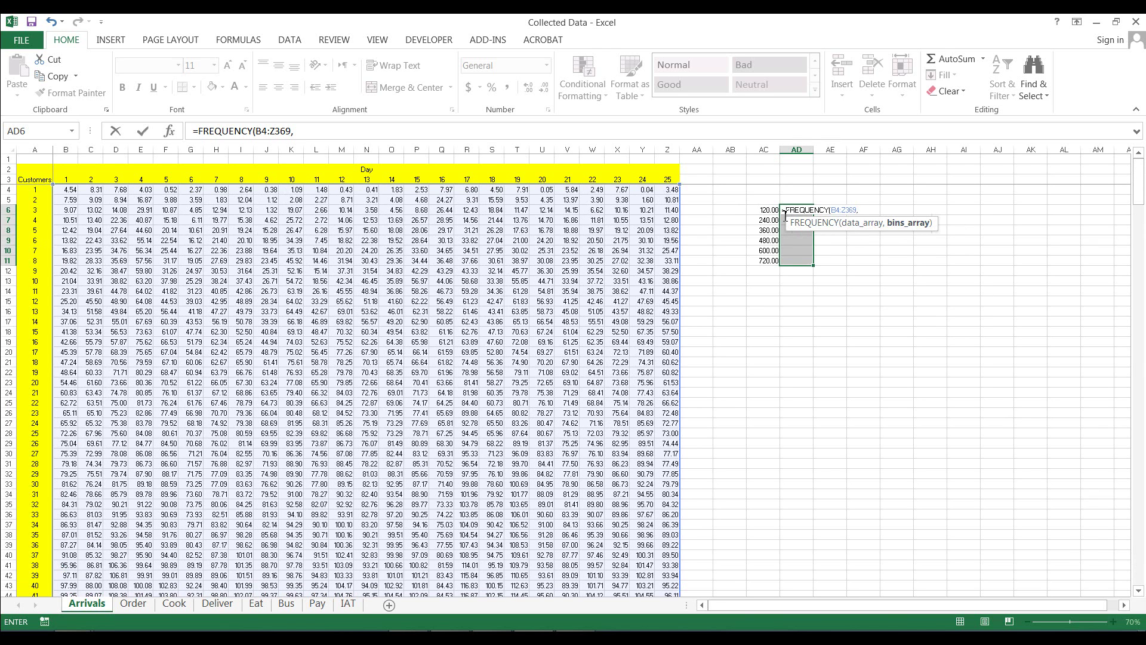
drag(761, 209, 762, 268)
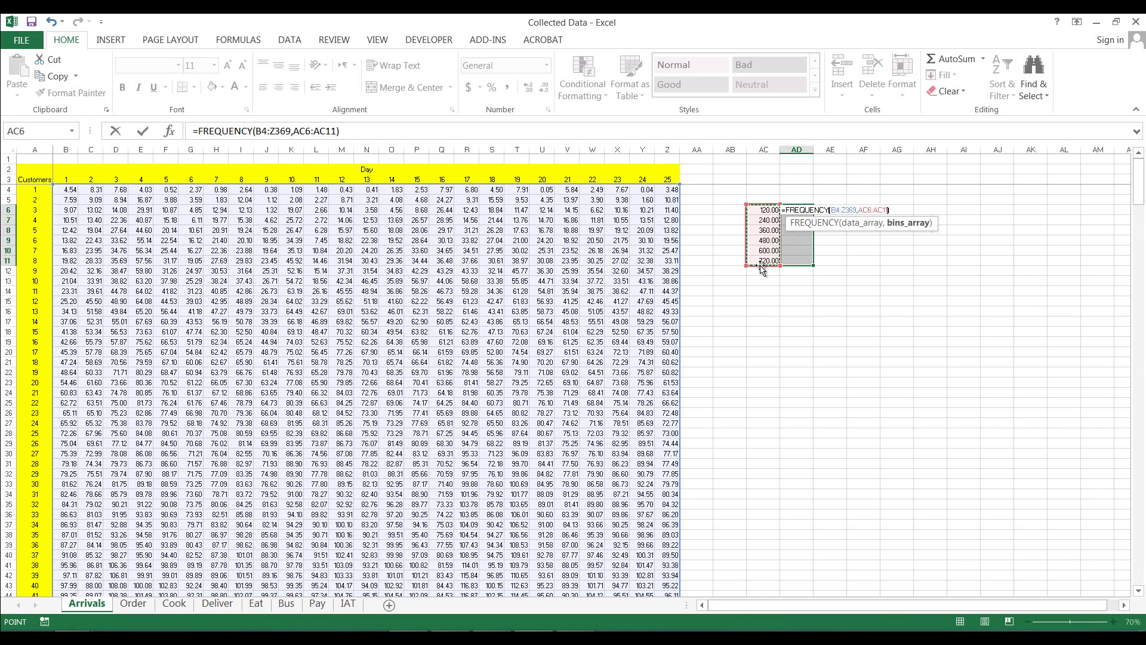
text())
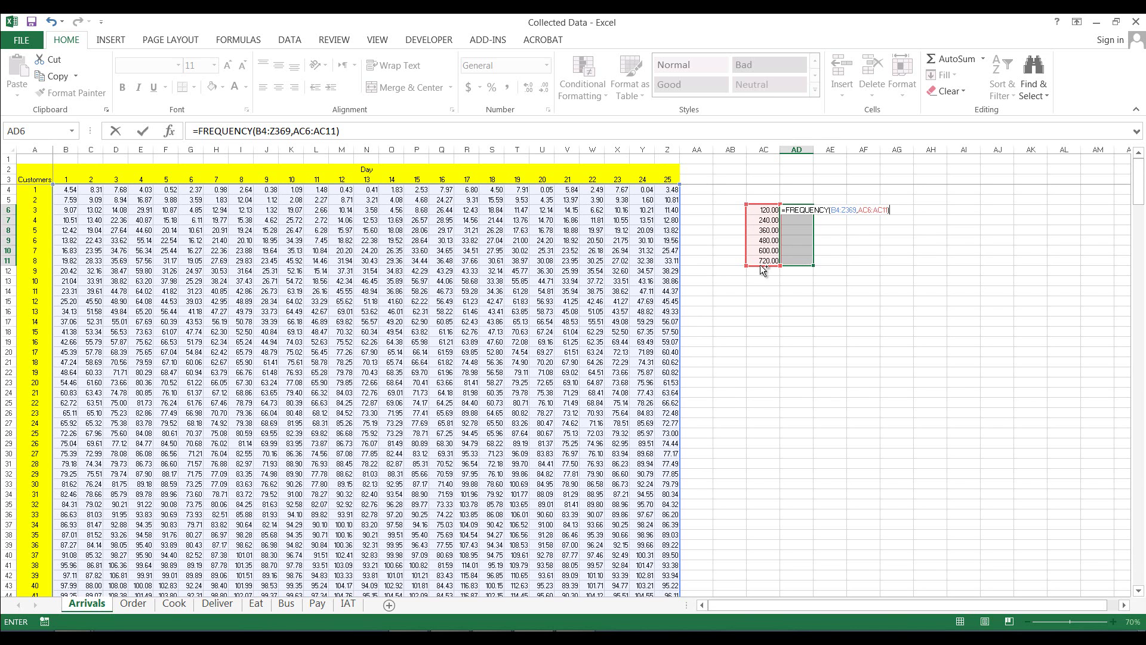
key(ctrl+shift+Return)
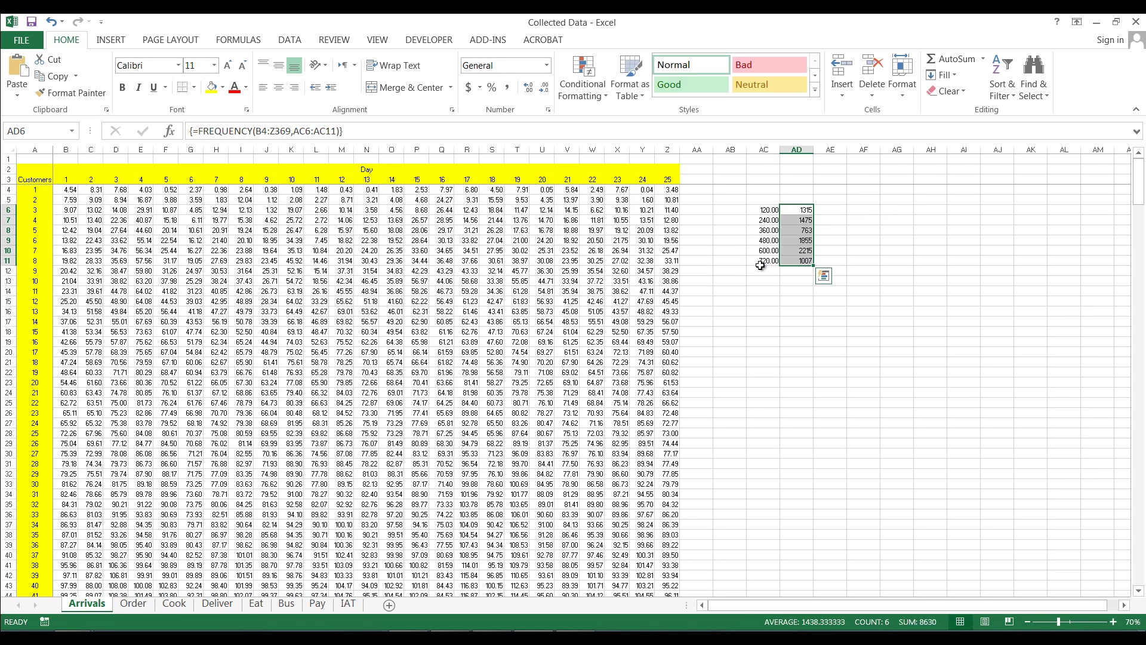
Step: Enter the bold label "Sum" in cell AC13 below the bin limits
click(776, 281)
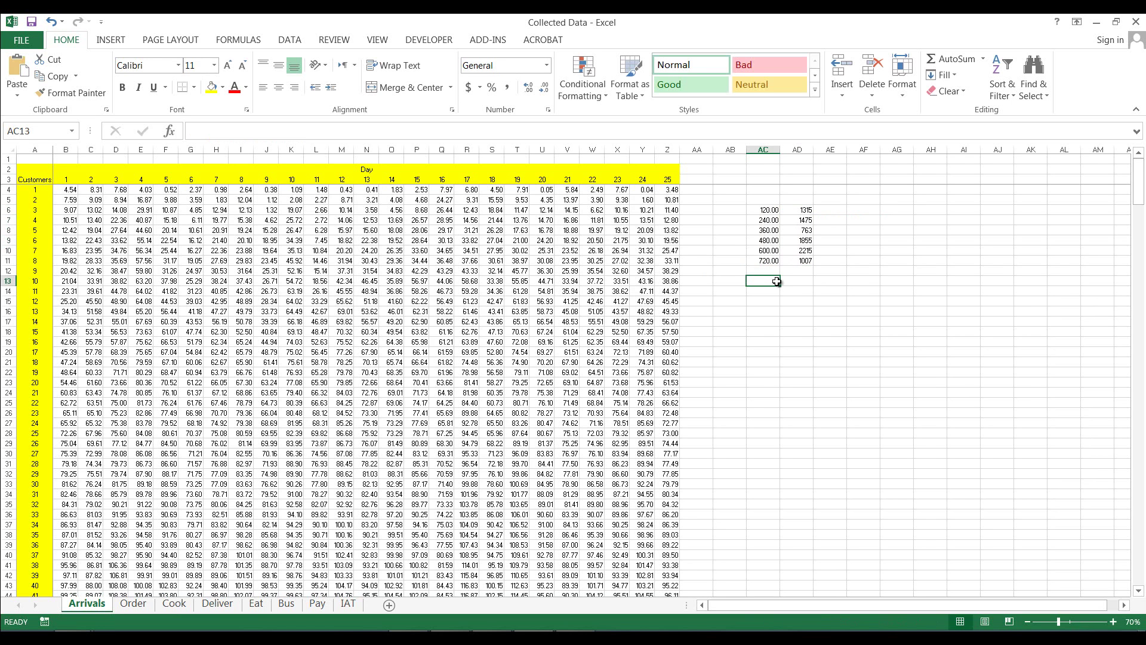
text(Sum)
key(Tab)
click(769, 283)
key(Tab)
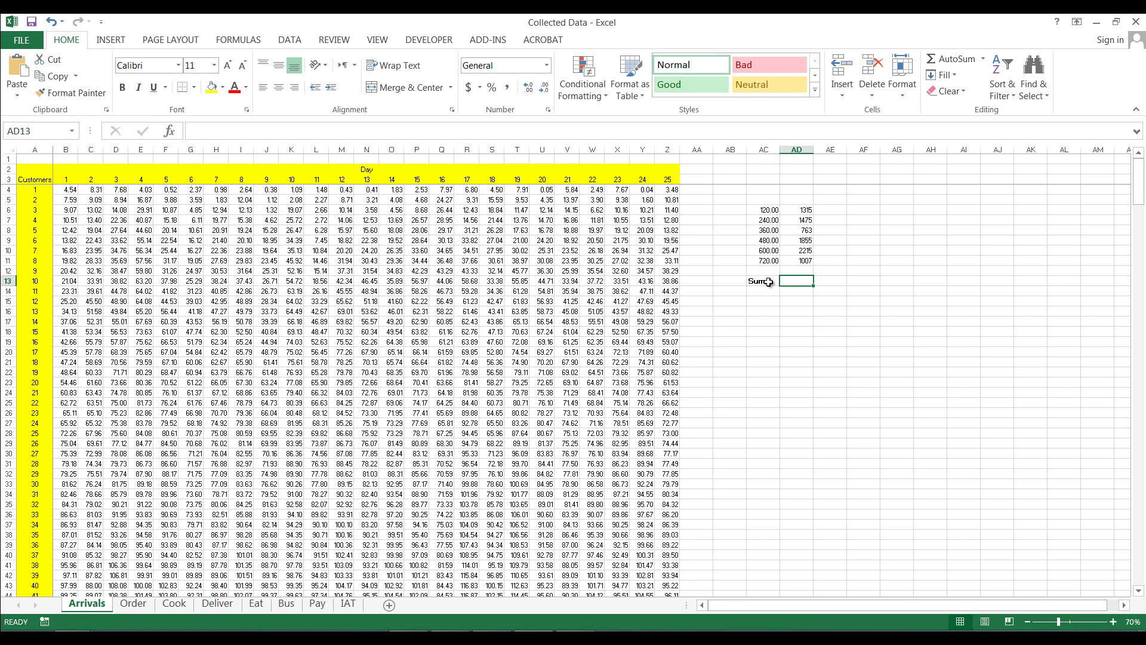
Step: Total the bin frequencies in cell AD13 with the formula =SUM(AD6:AD11)
text(=si)
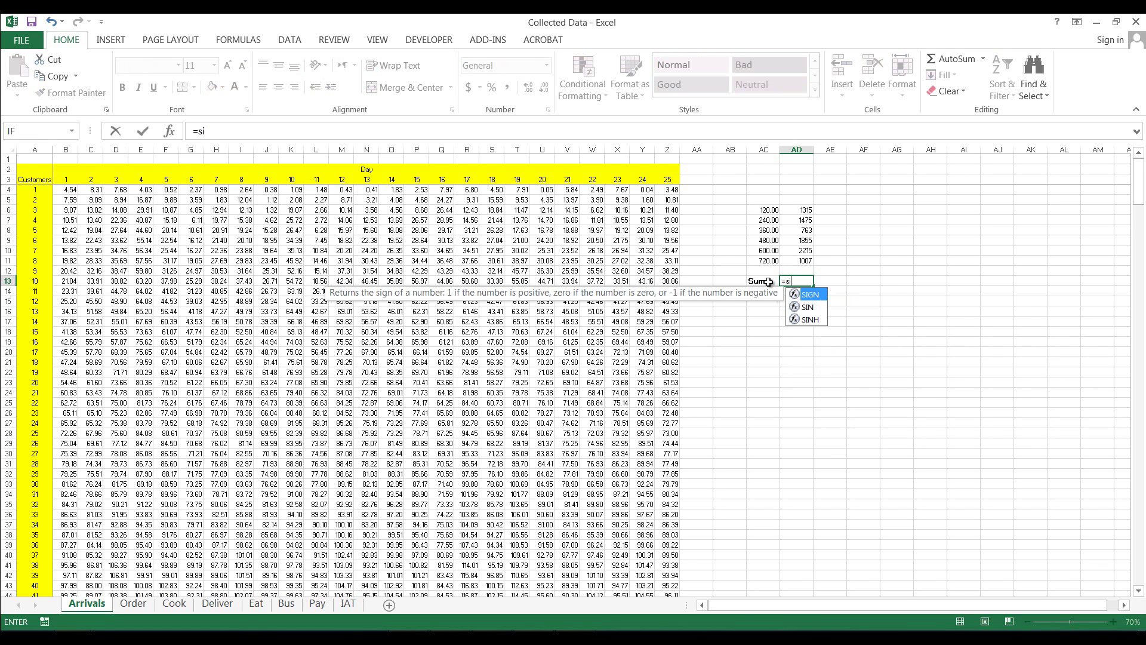
key(BackSpace)
text(um()
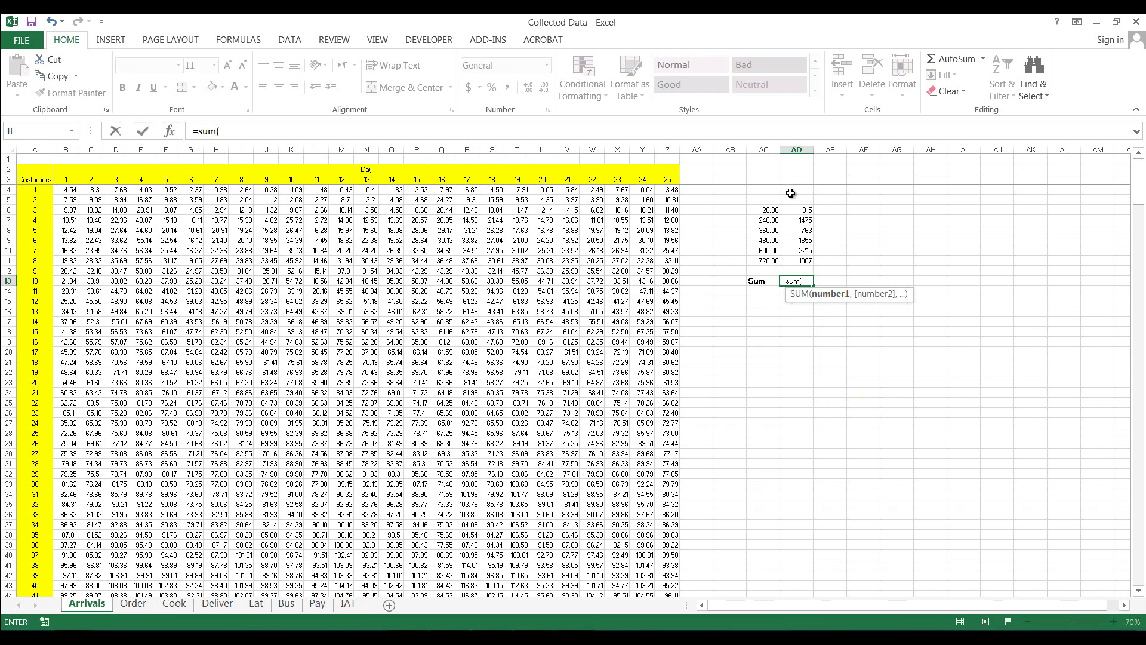
drag(798, 210, 798, 259)
key(Return)
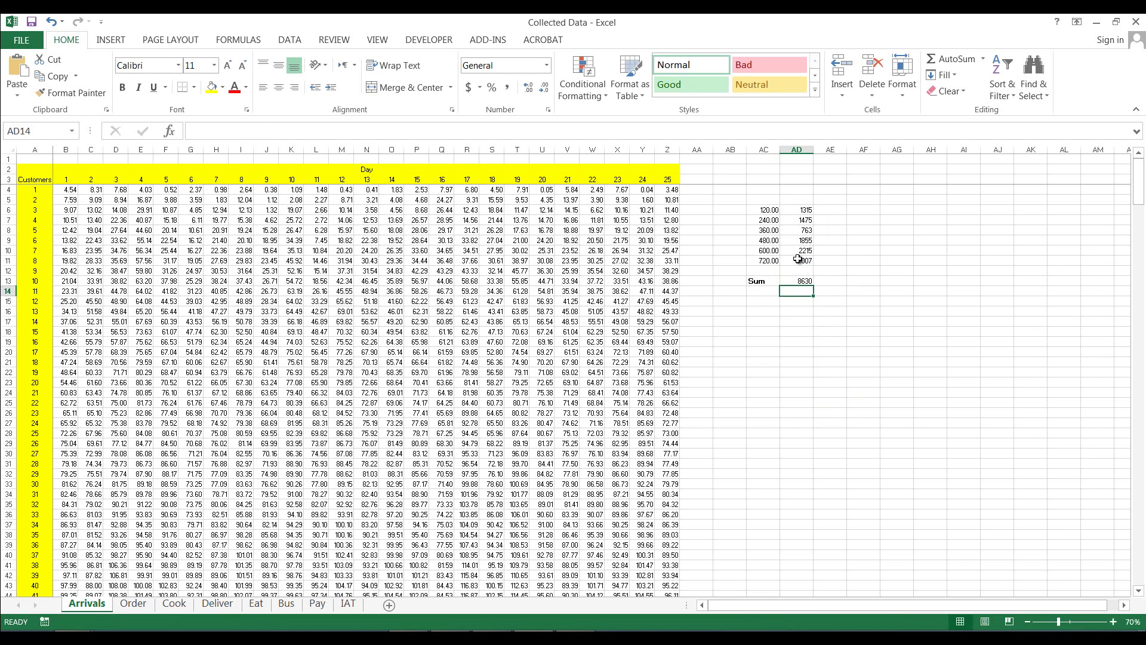
key(Up)
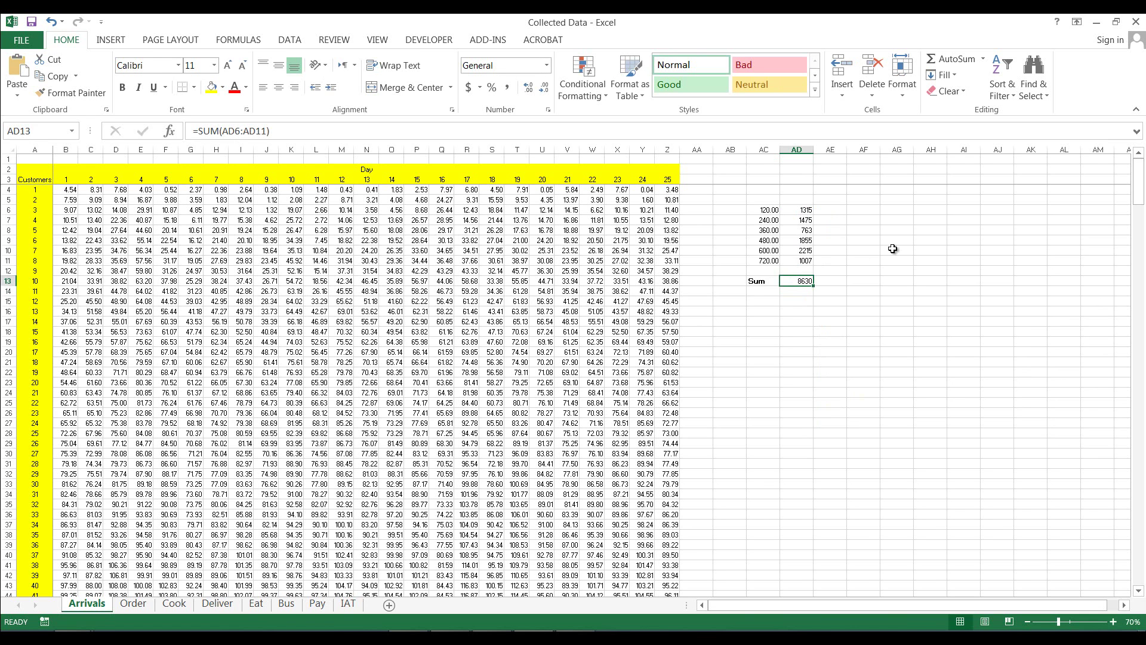
Step: Start a cumulative frequency column in cell AE6 with a reference to the first bin's frequency, =AD6
key(Right)
key(Up)
key(Up)
key(Up)
key(Up)
key(Up)
key(Up)
key(Up)
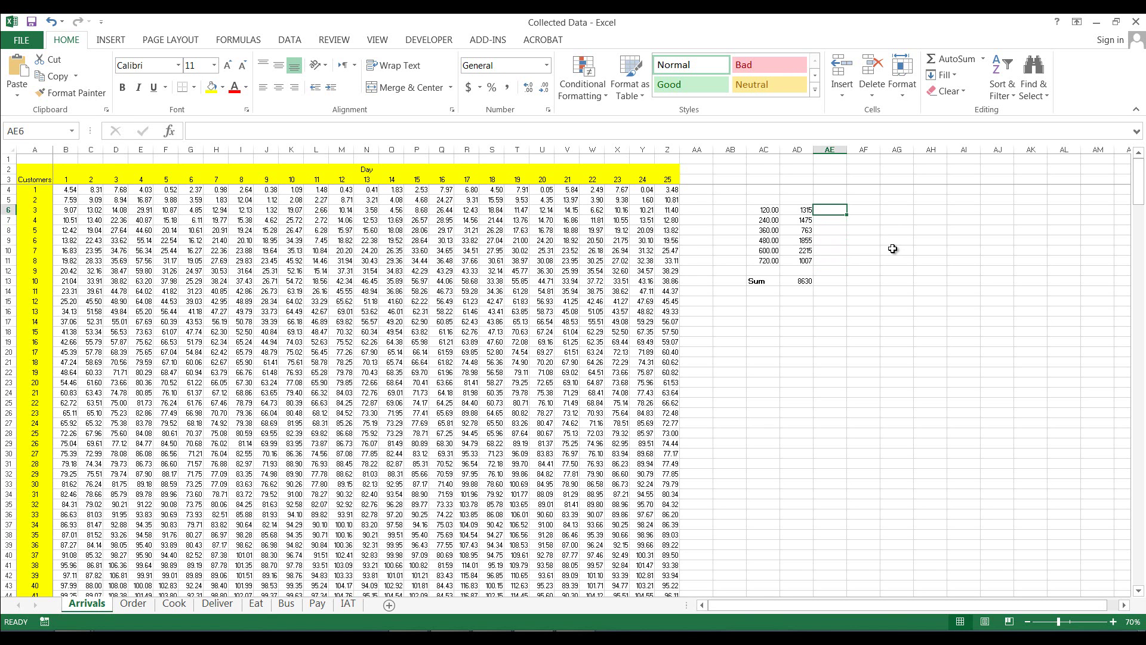
text(=)
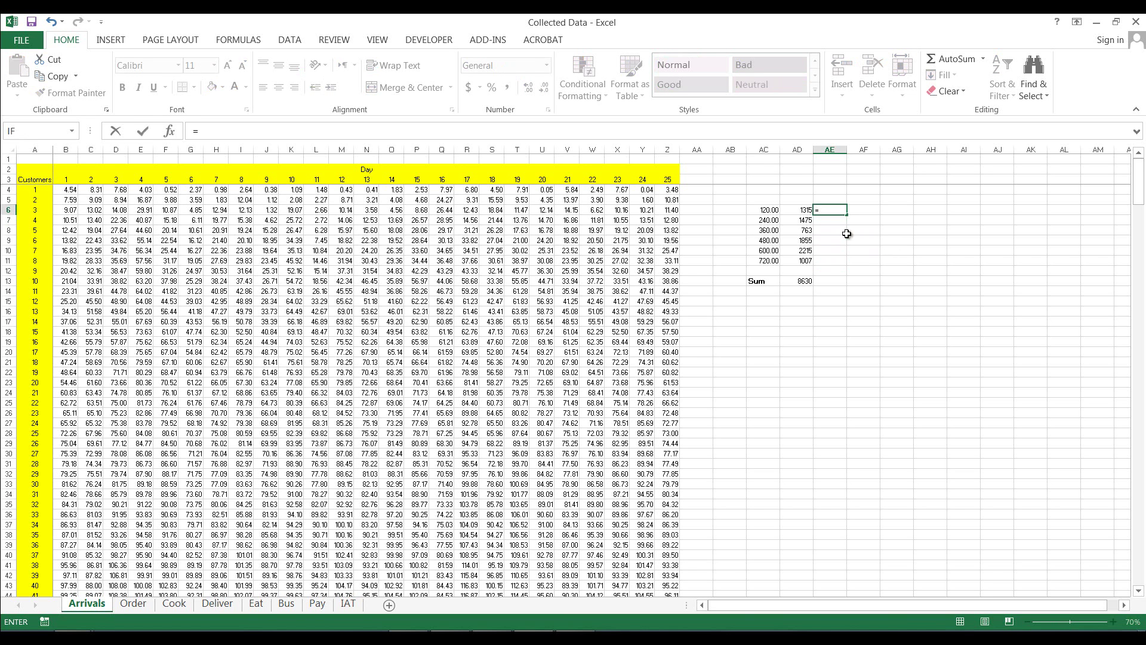
click(800, 213)
key(Return)
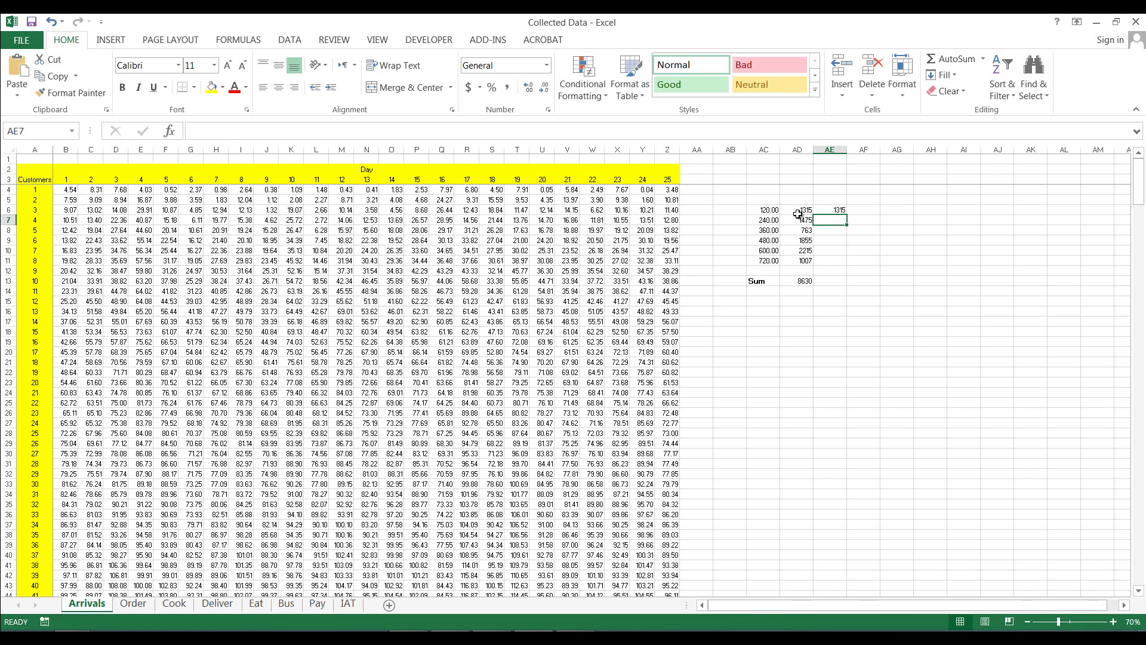
Step: Enter the running total =AE6+AD7 in cell AE7, copy it down to AE11 and check the last cell
text(=)
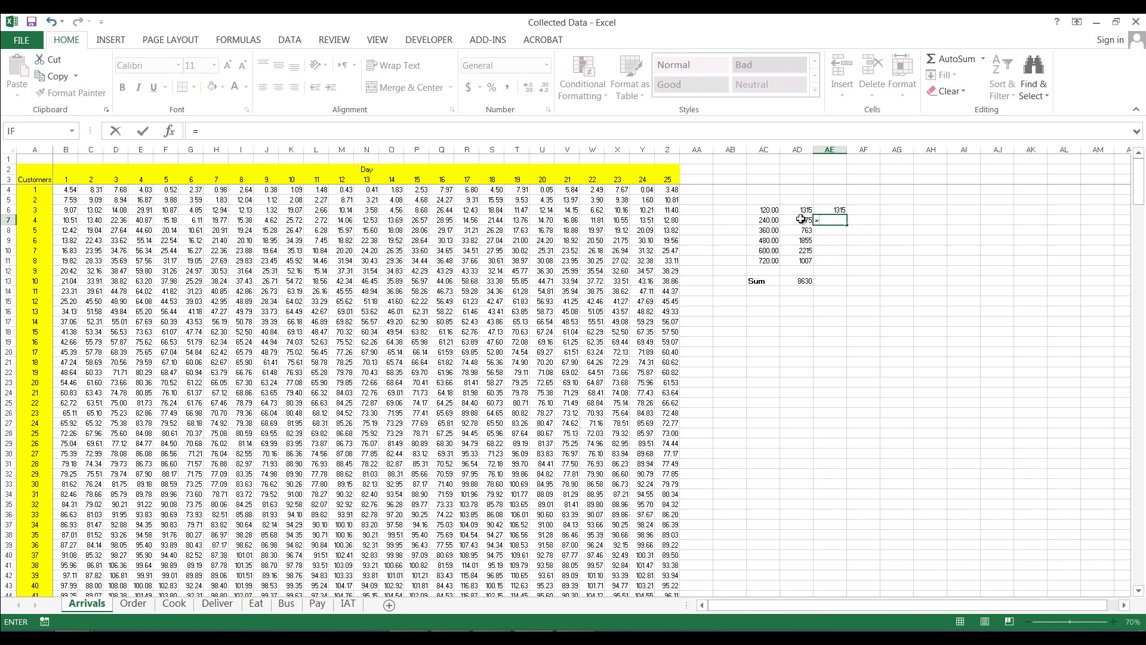
click(833, 210)
text(+)
click(800, 221)
key(Return)
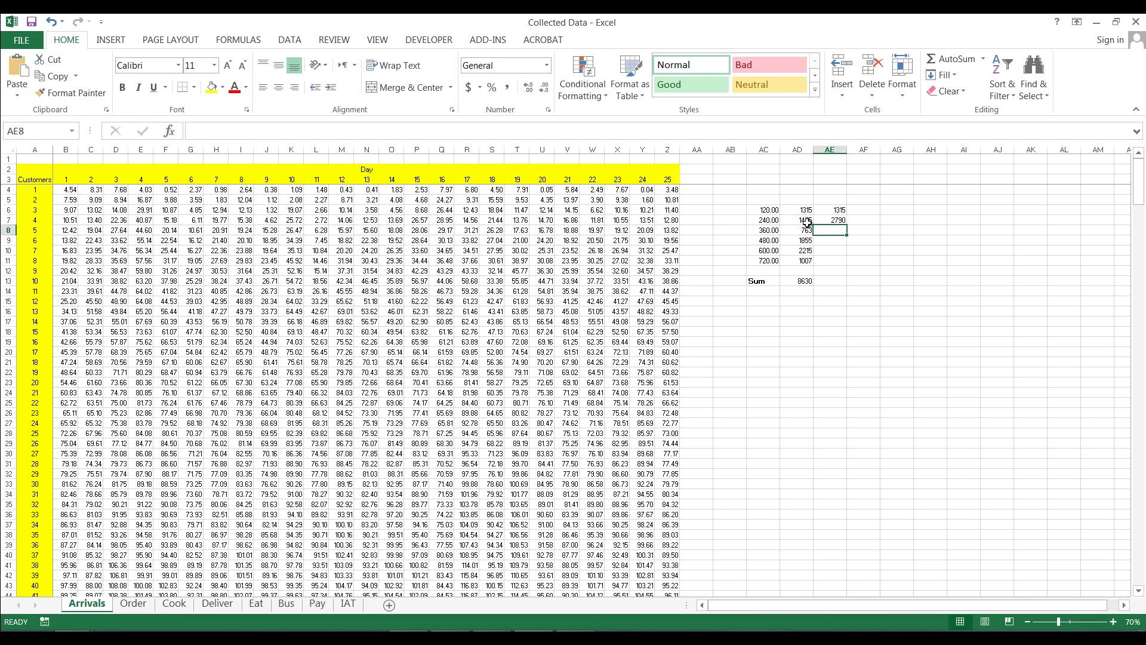
click(833, 220)
drag(847, 225, 846, 268)
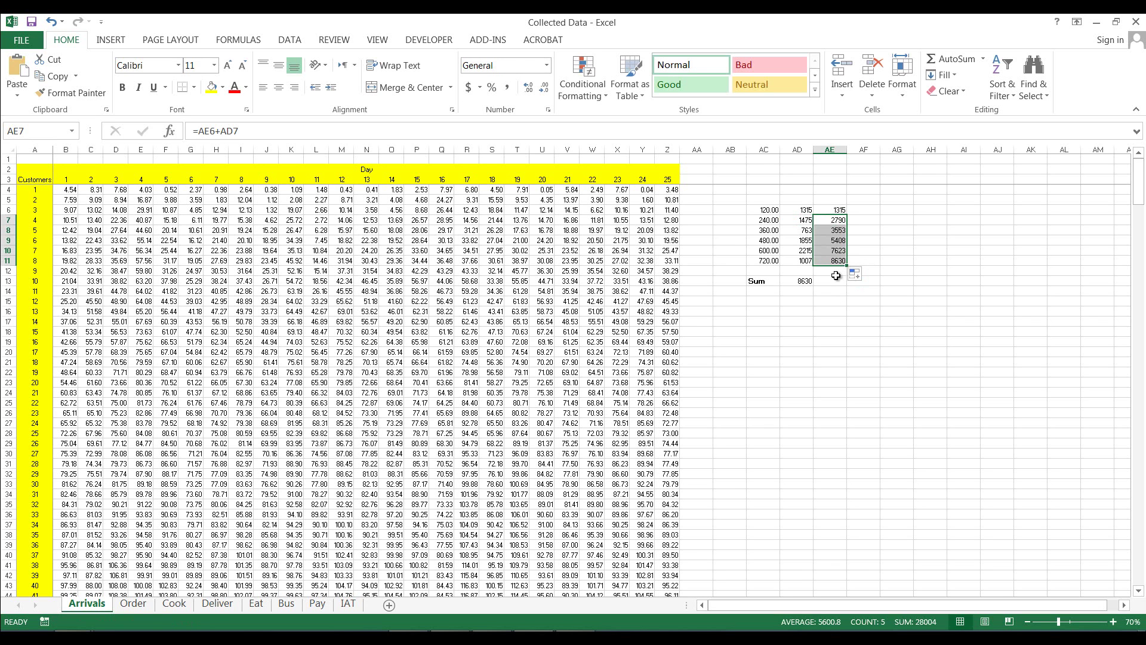
click(840, 263)
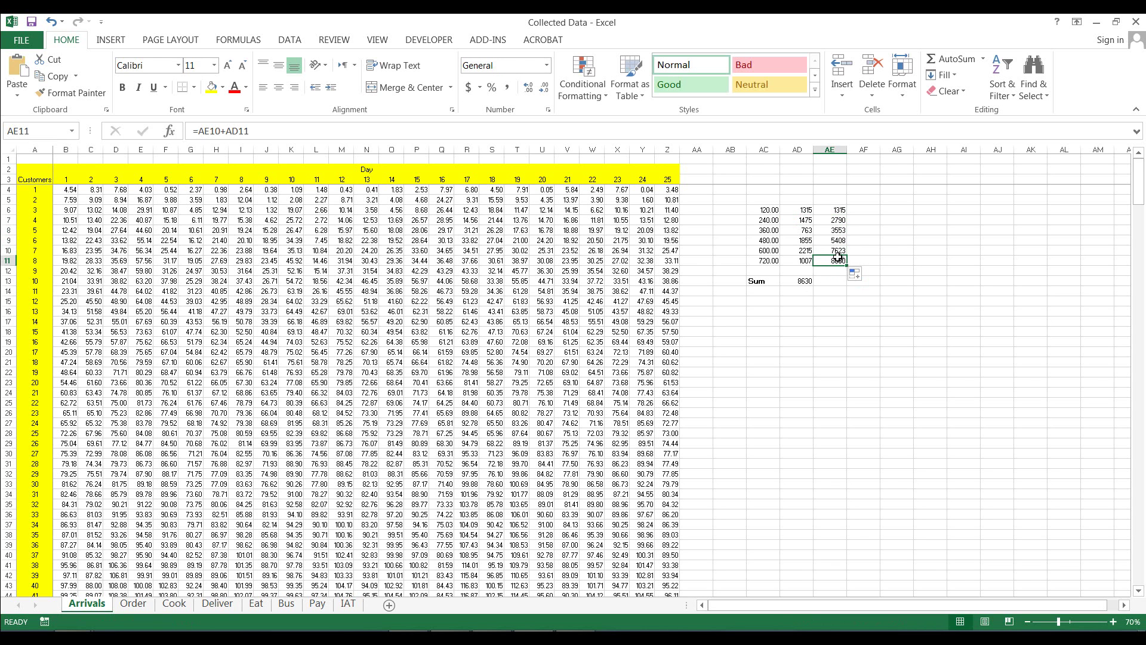
Step: Calculate the first bin's cumulative proportion in cell AF6 with the formula =AE6/AD$13
click(864, 213)
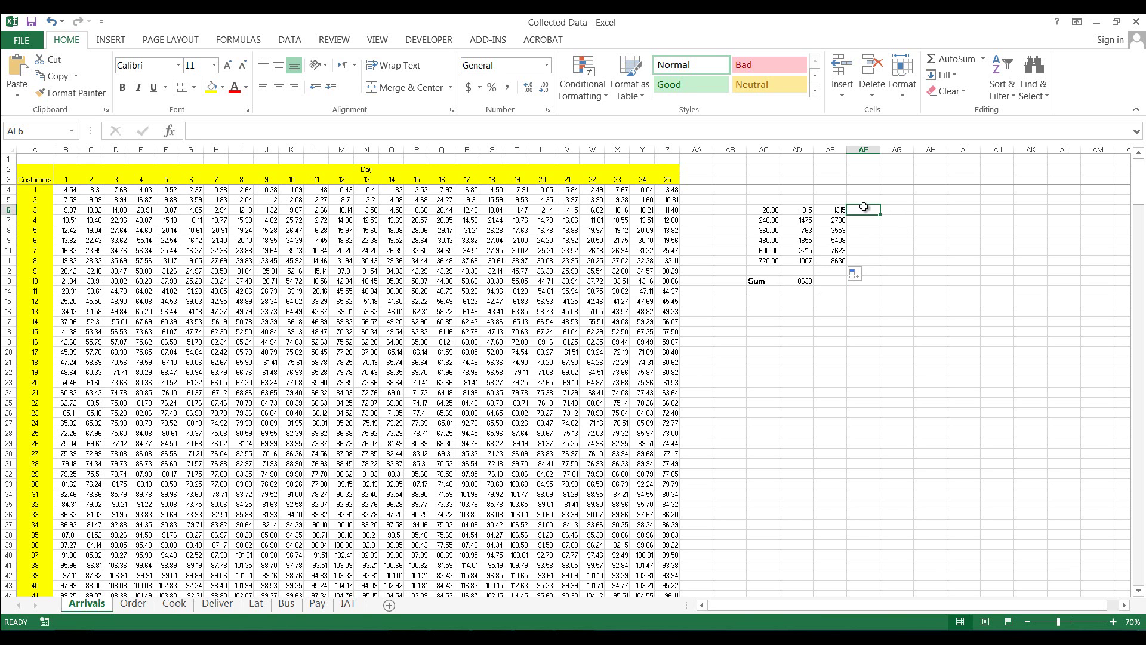
text(=)
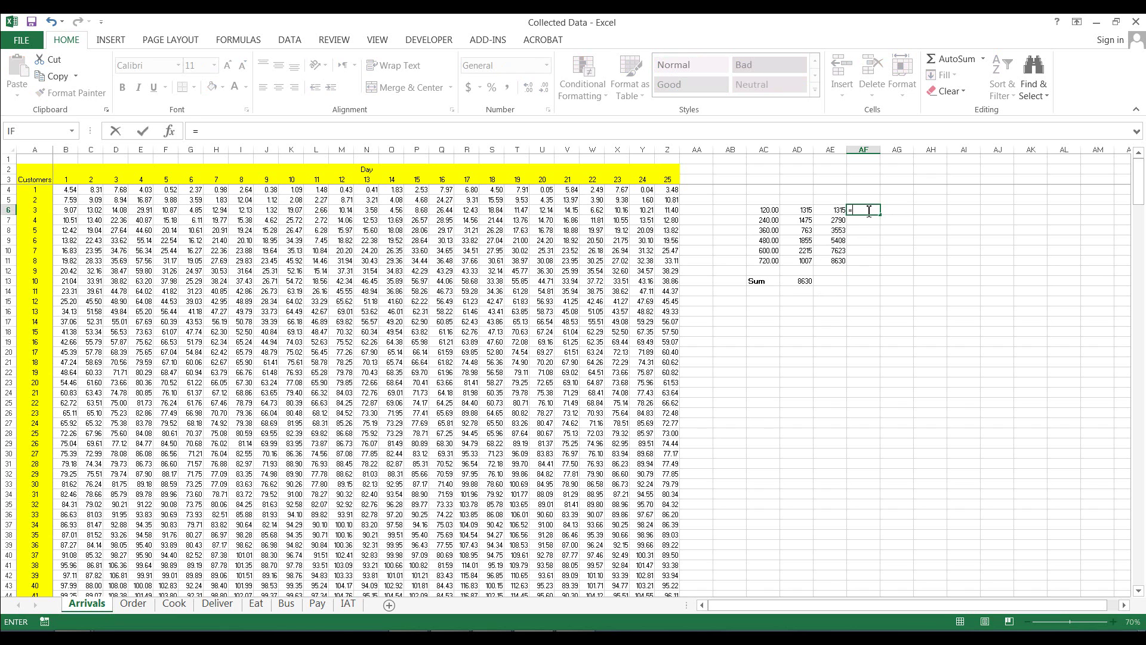
click(835, 208)
text(/)
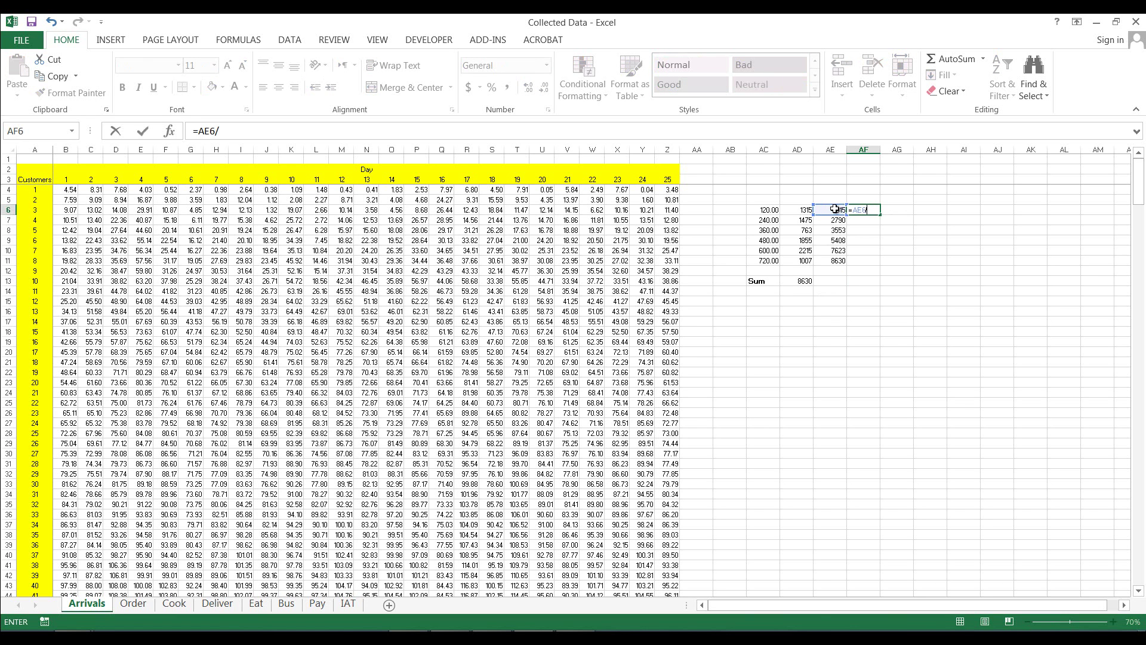
click(810, 282)
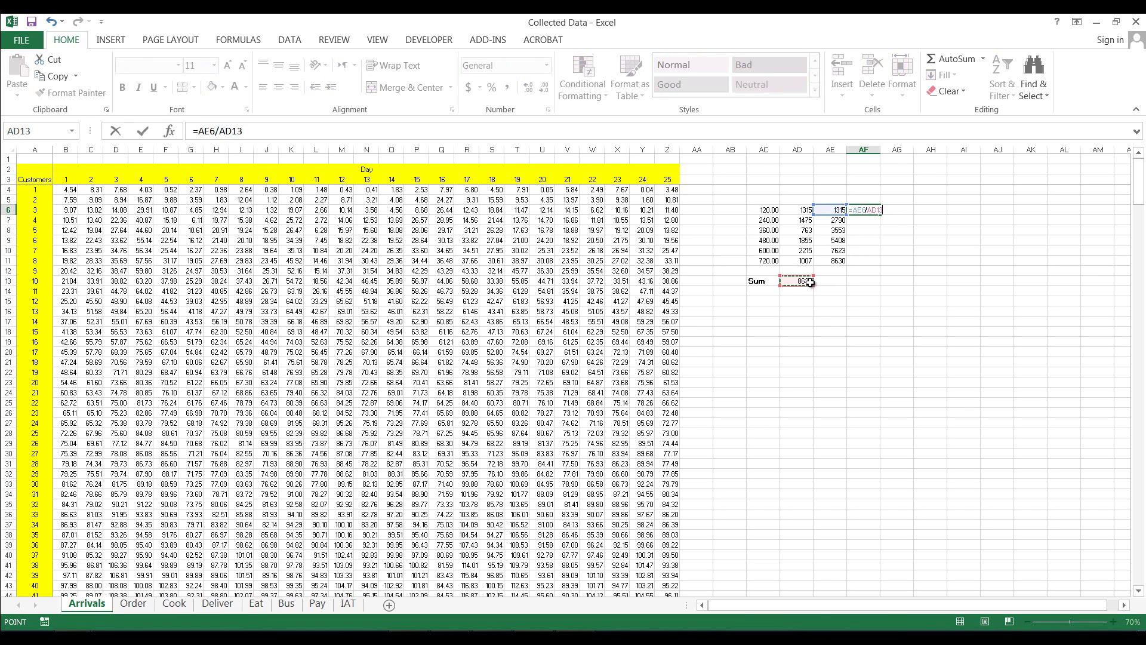
click(878, 212)
text($)
key(ctrl+Return)
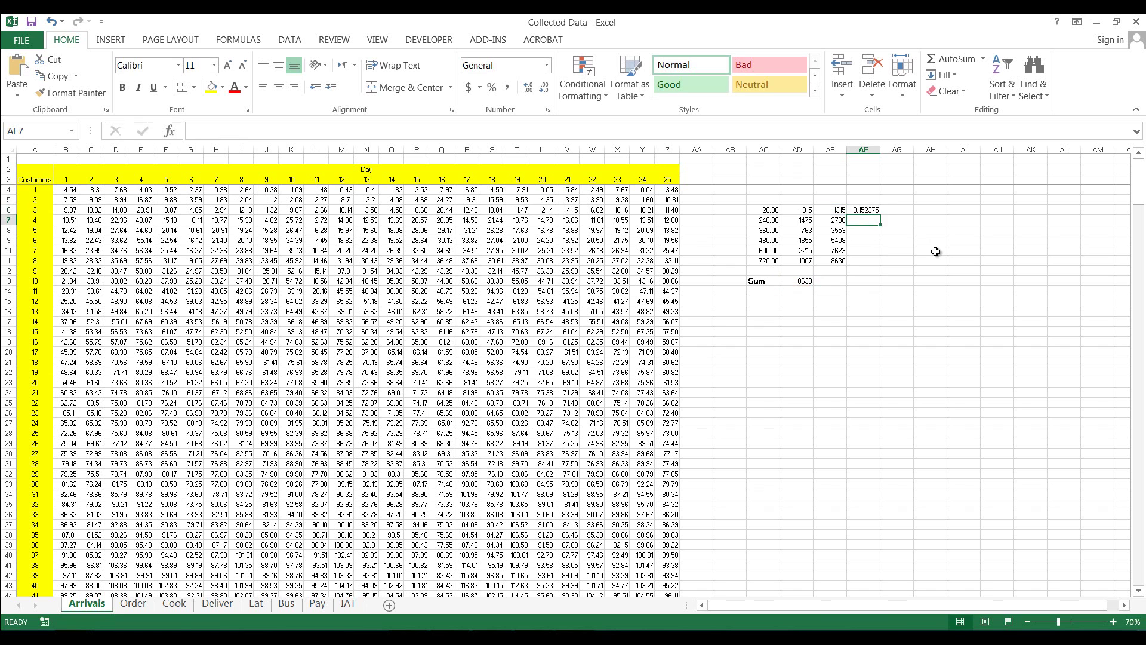
Step: Copy the cumulative proportion formula from AF6 down to AF11 for the remaining bins
drag(881, 215, 879, 267)
key(Down)
key(Down)
key(Down)
key(Down)
key(Down)
key(Down)
key(Down)
key(Down)
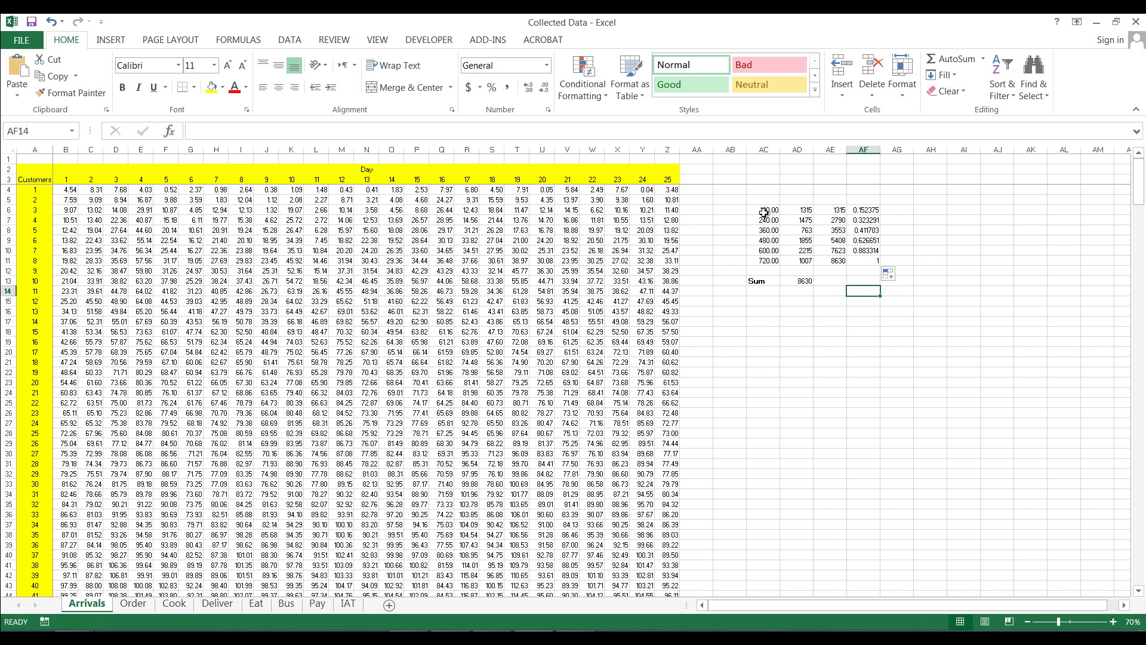
Step: Insert a basic 2-D line chart of the cumulative proportions in AF6:AF11 and place it below the frequency table
drag(864, 210, 864, 261)
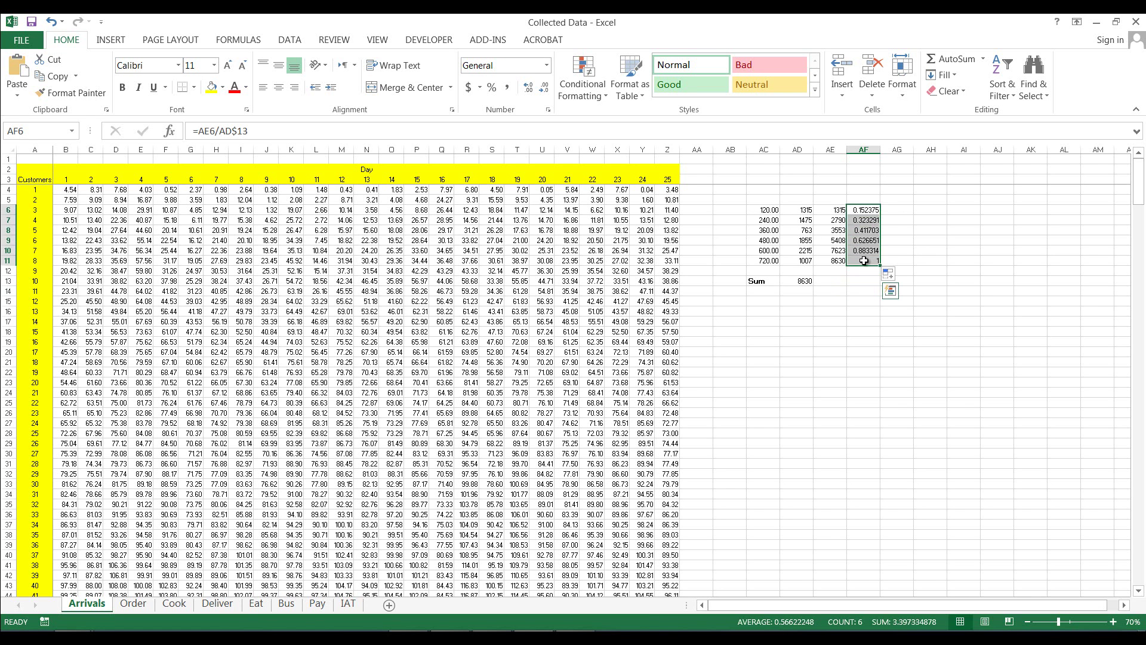
click(109, 41)
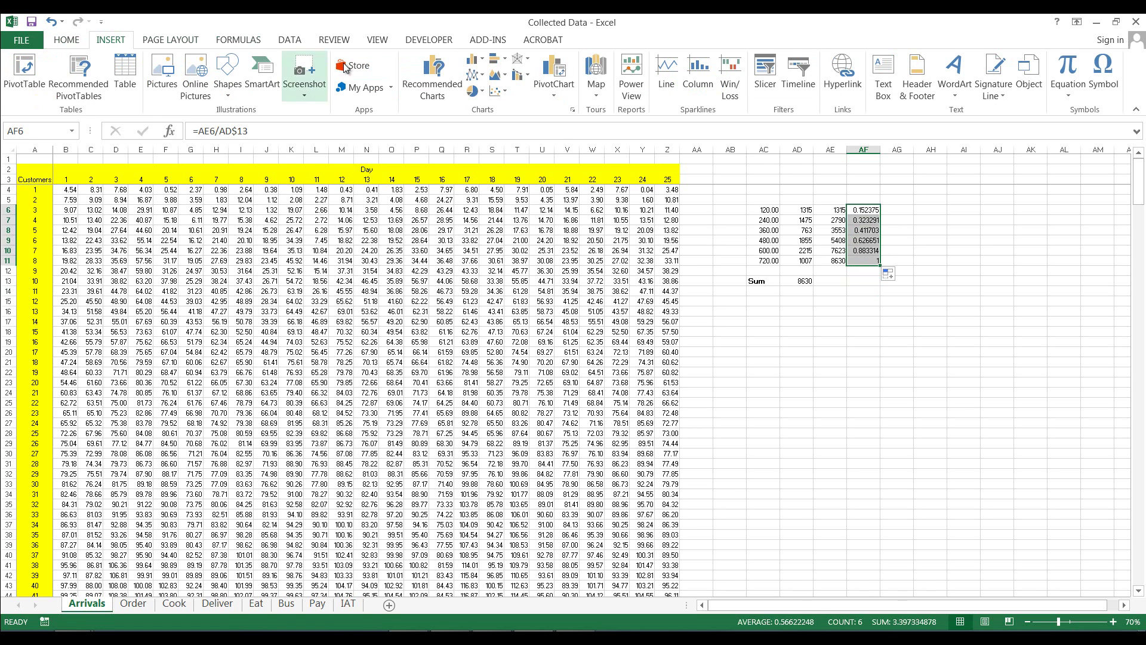
click(485, 78)
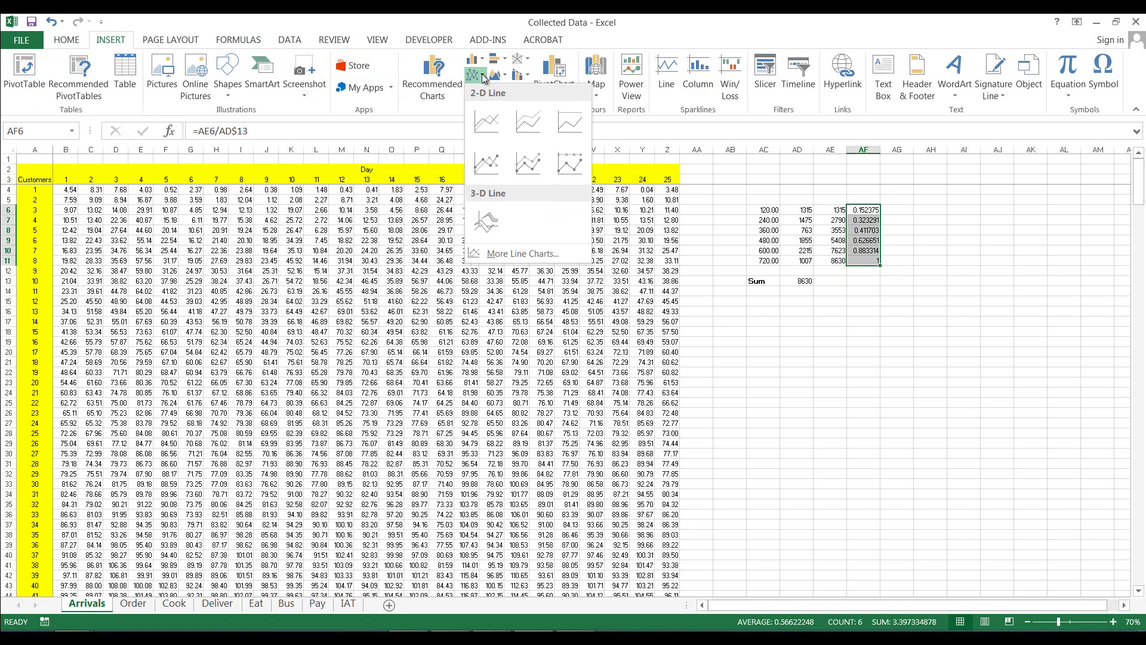
click(484, 118)
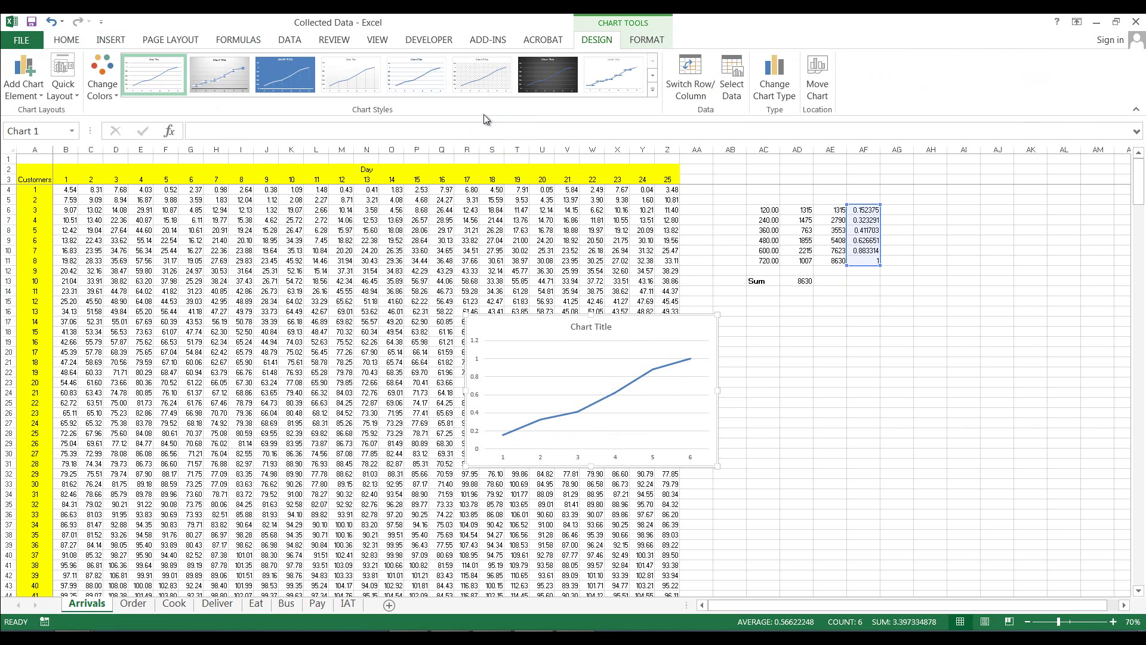
drag(687, 318, 957, 305)
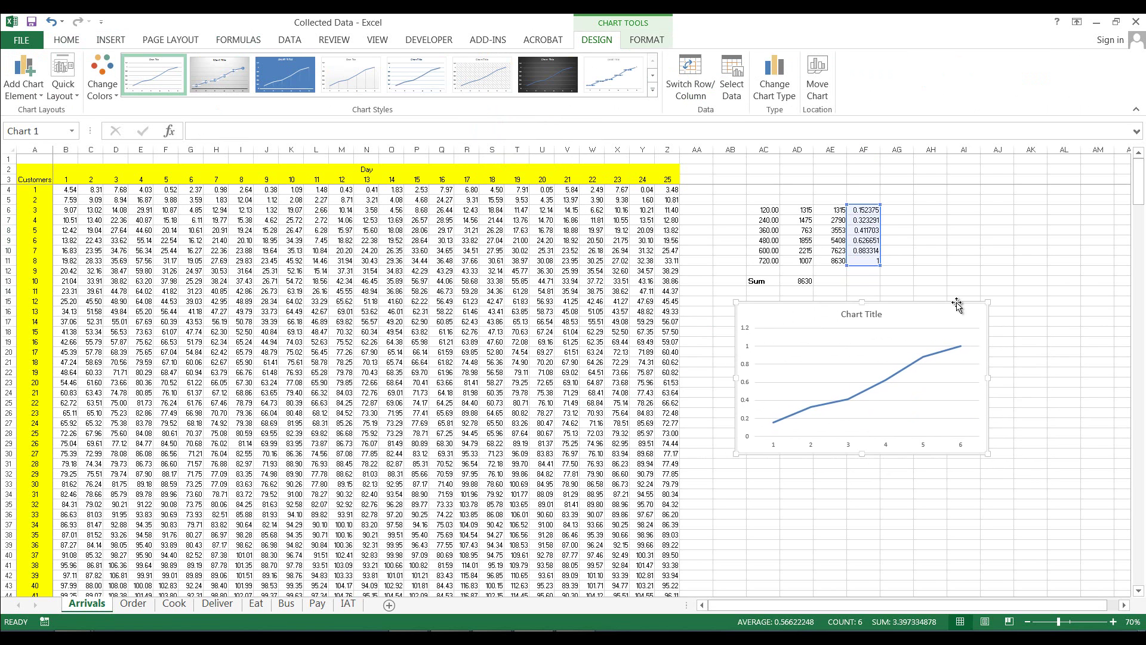
Step: Examine how the slope of the cumulative arrival curve changes between the six time bins
right_click(851, 449)
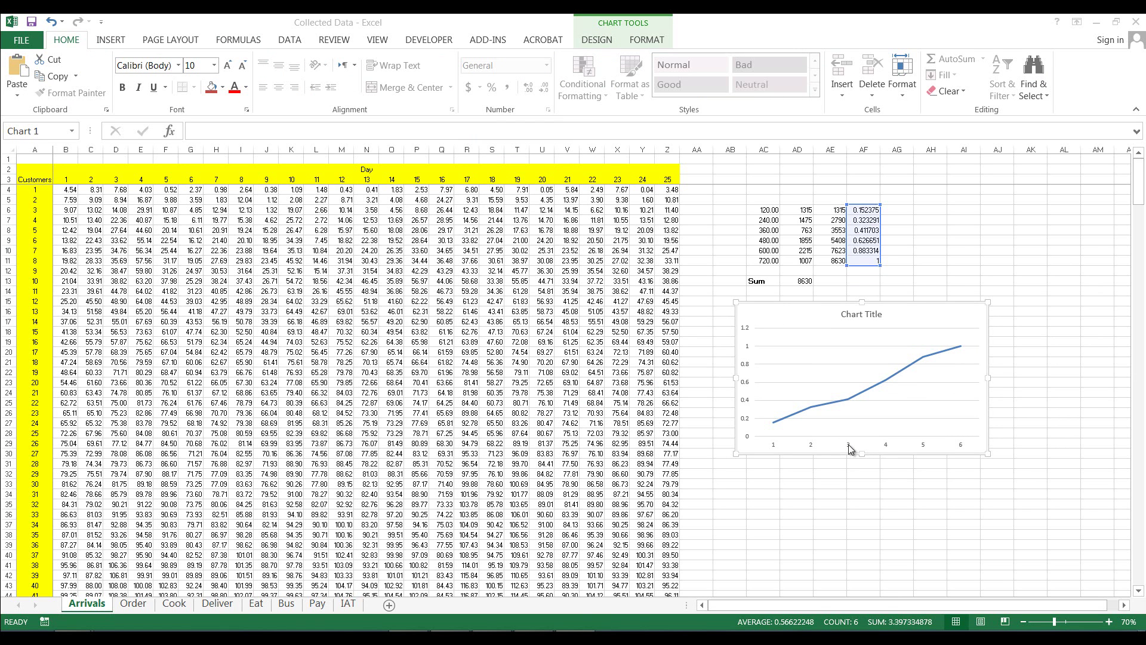
mouse_move(775, 426)
mouse_move(811, 411)
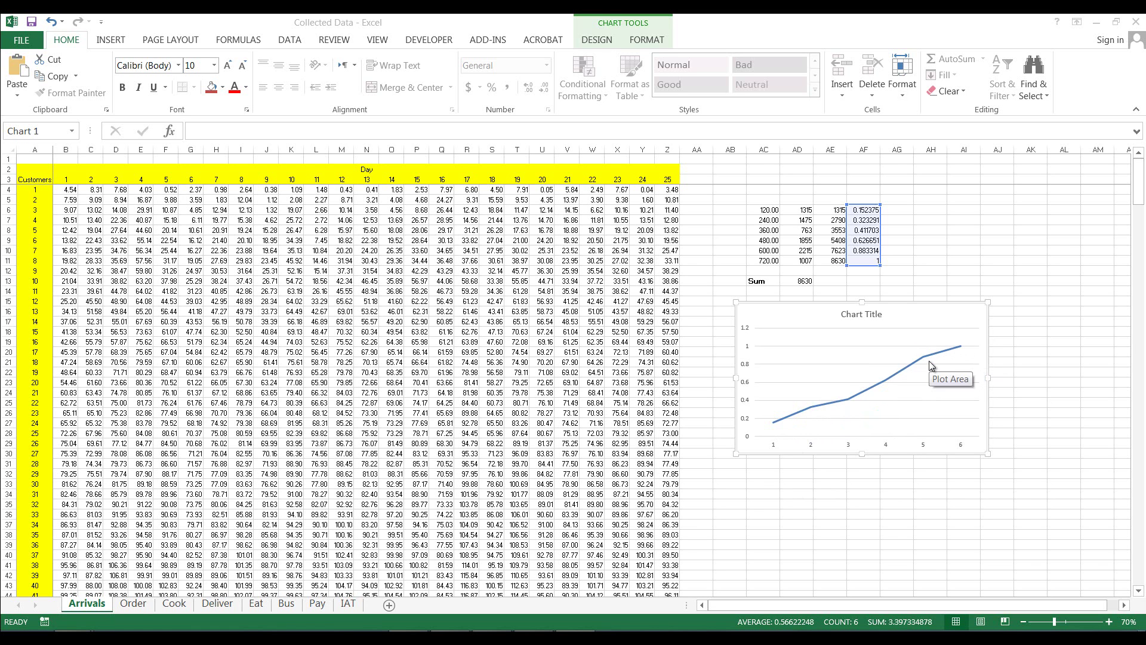
mouse_move(926, 358)
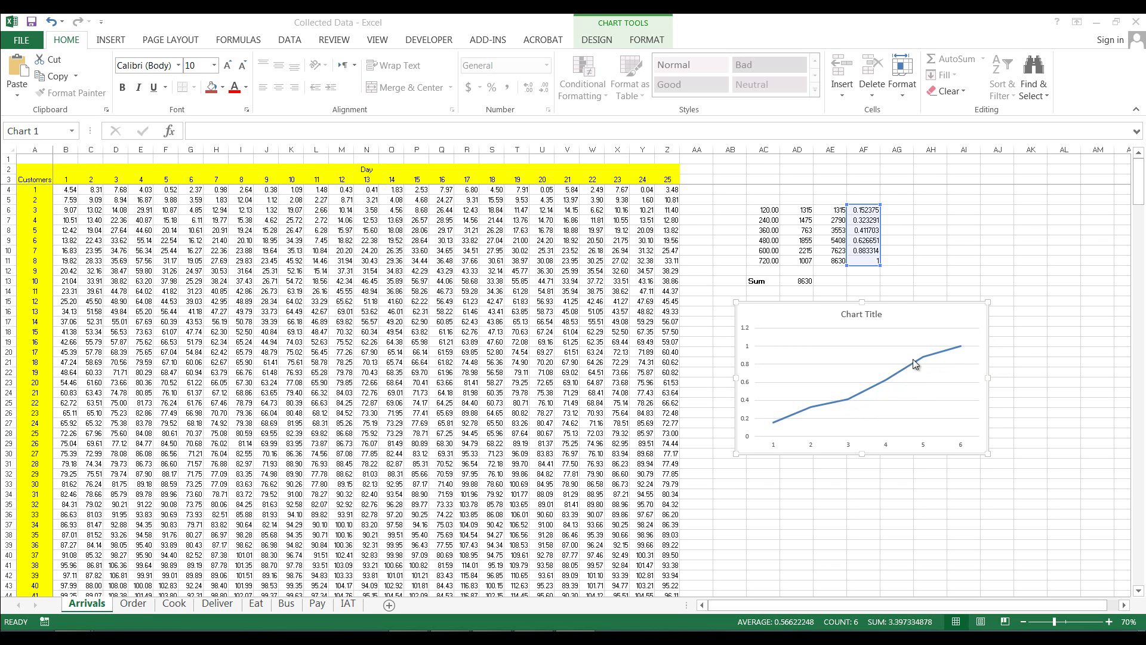
mouse_move(852, 398)
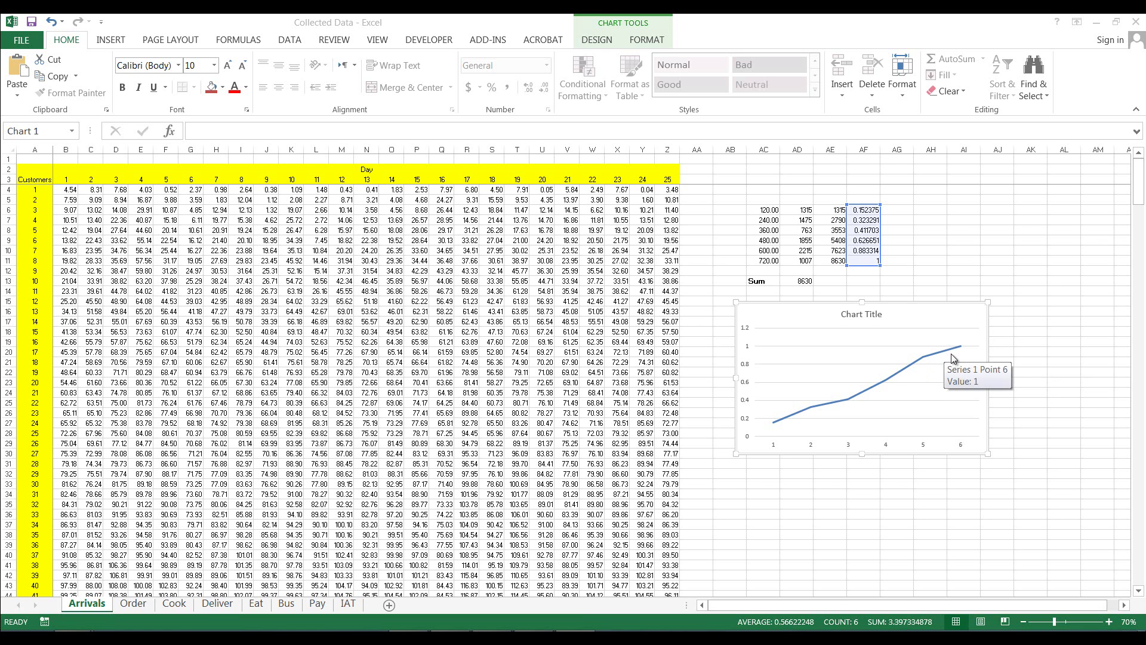
mouse_move(945, 351)
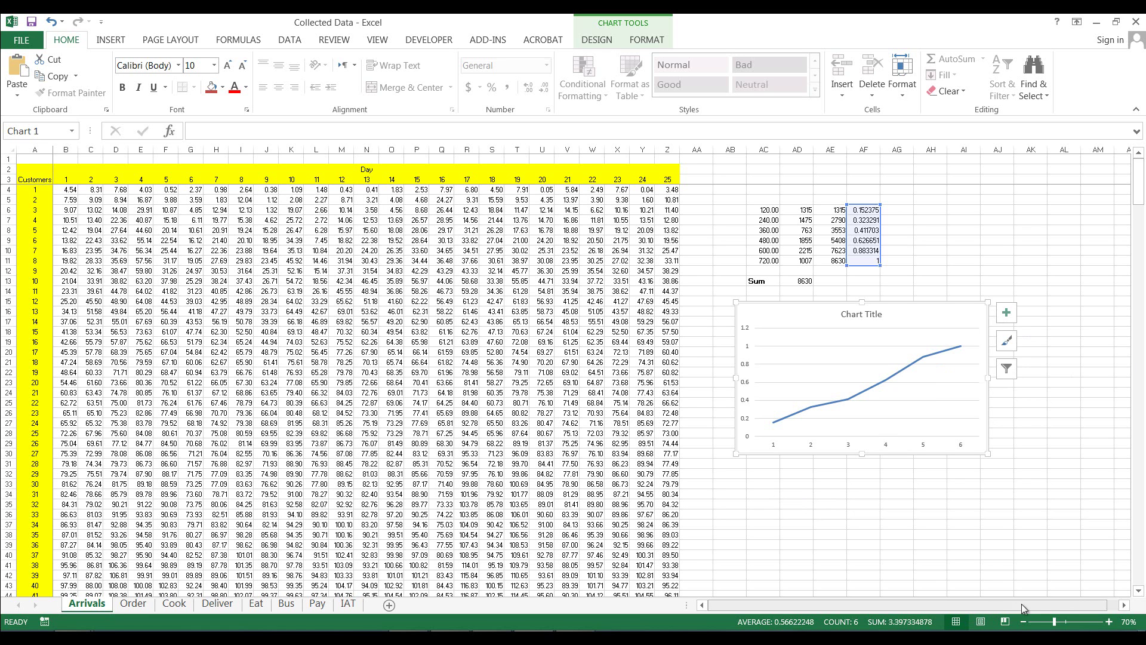
Step: Enter the bin limits 60 and 120 in AL6 and AL7 and extend the series down to 720 in AL17
click(1125, 604)
drag(1125, 604, 1125, 605)
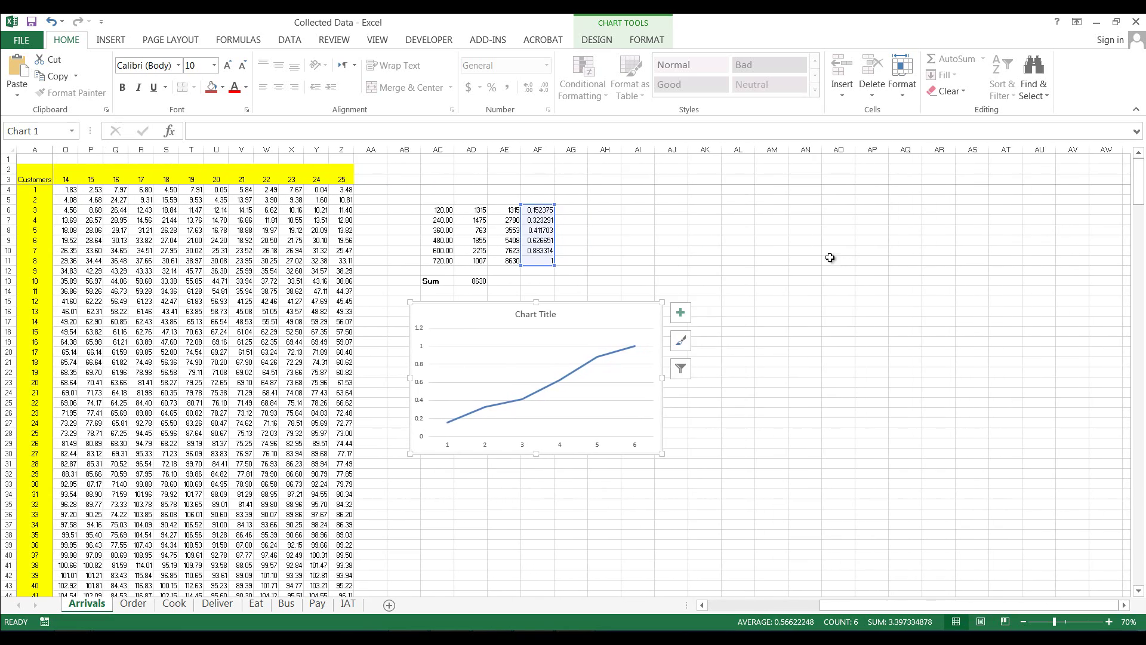
click(738, 213)
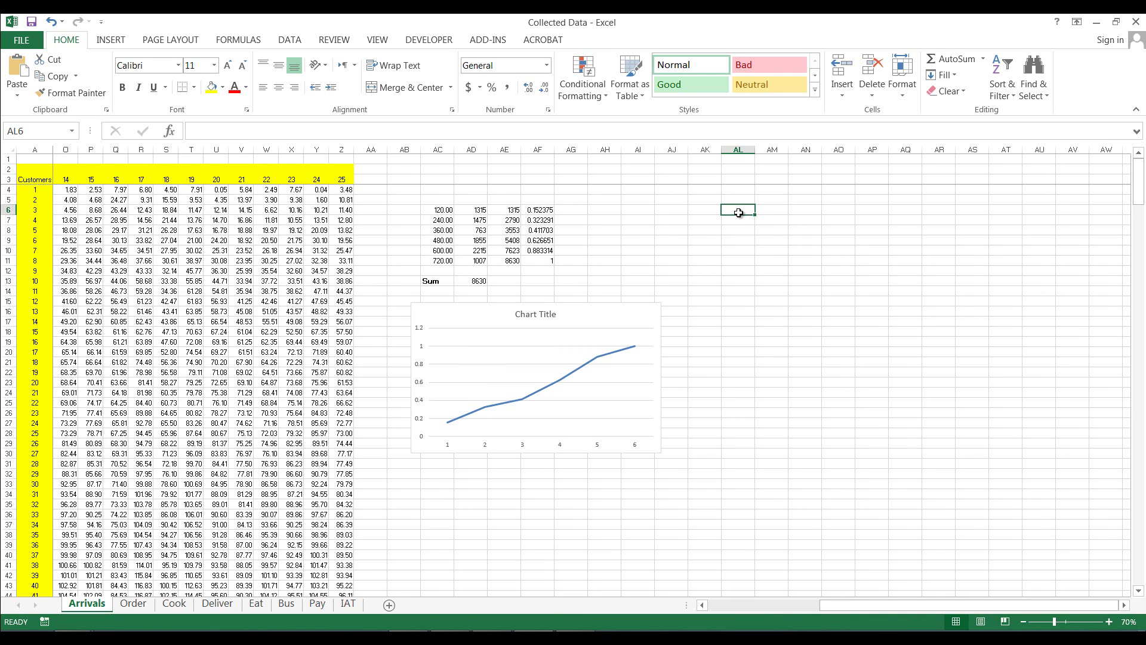
text(60)
key(Return)
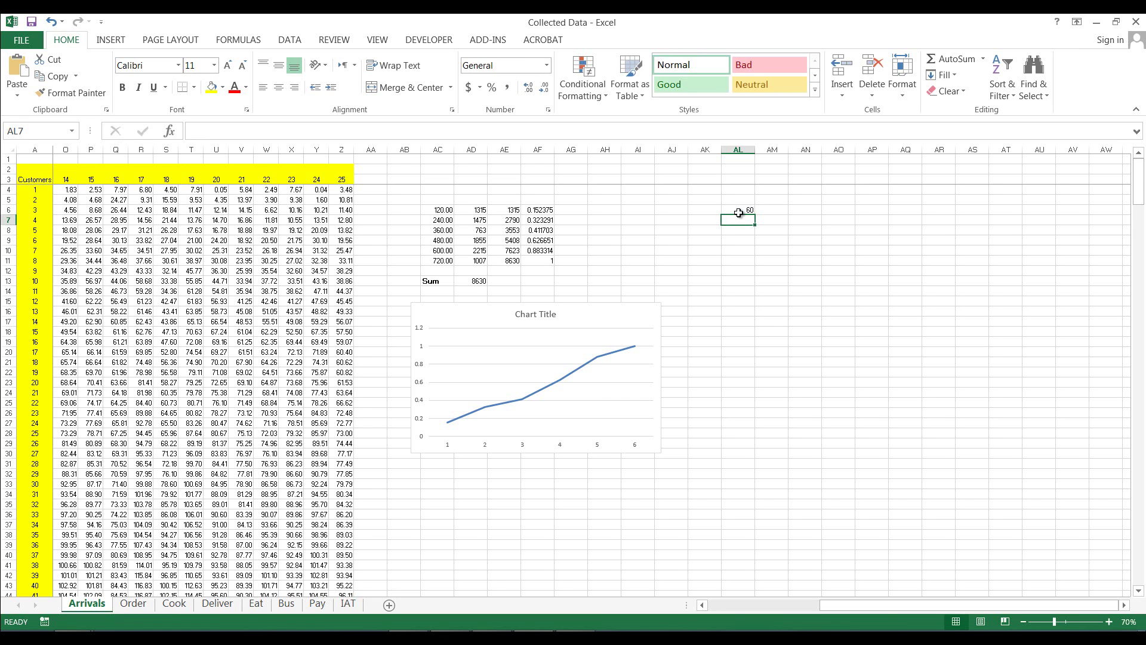
text(120)
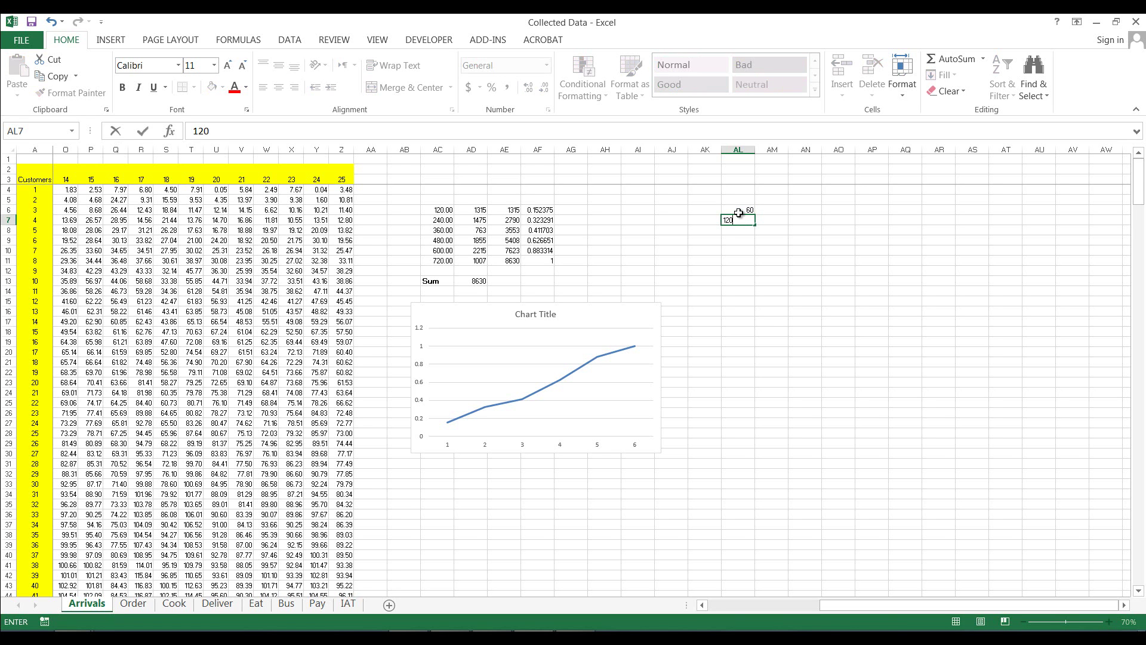
key(Return)
key(Up)
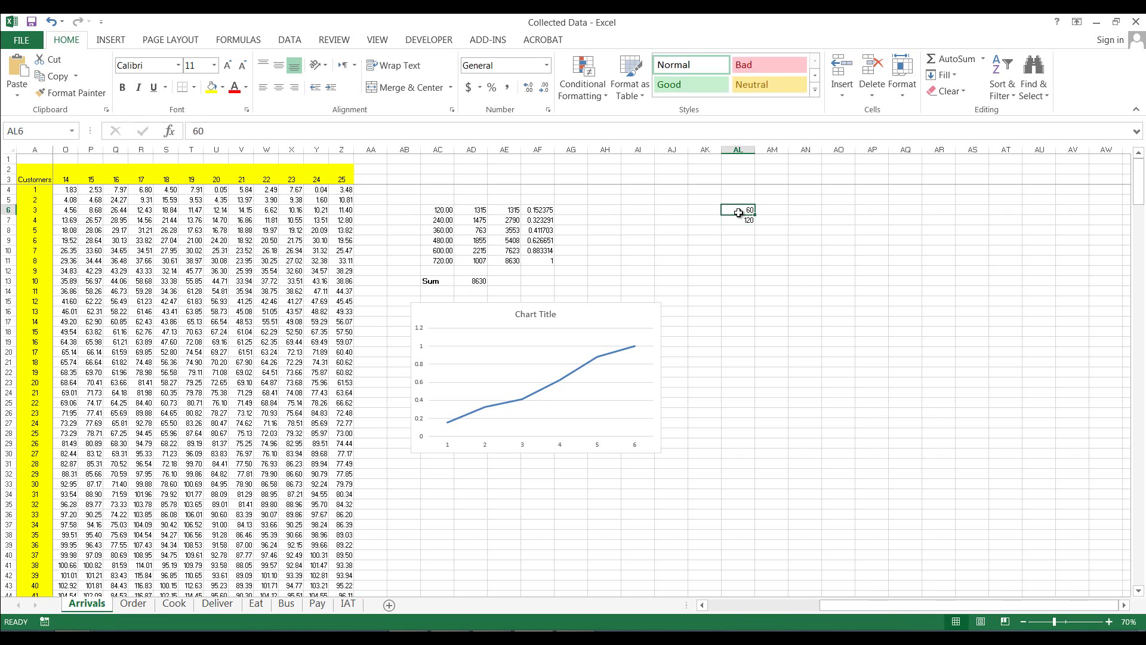
drag(744, 213, 755, 325)
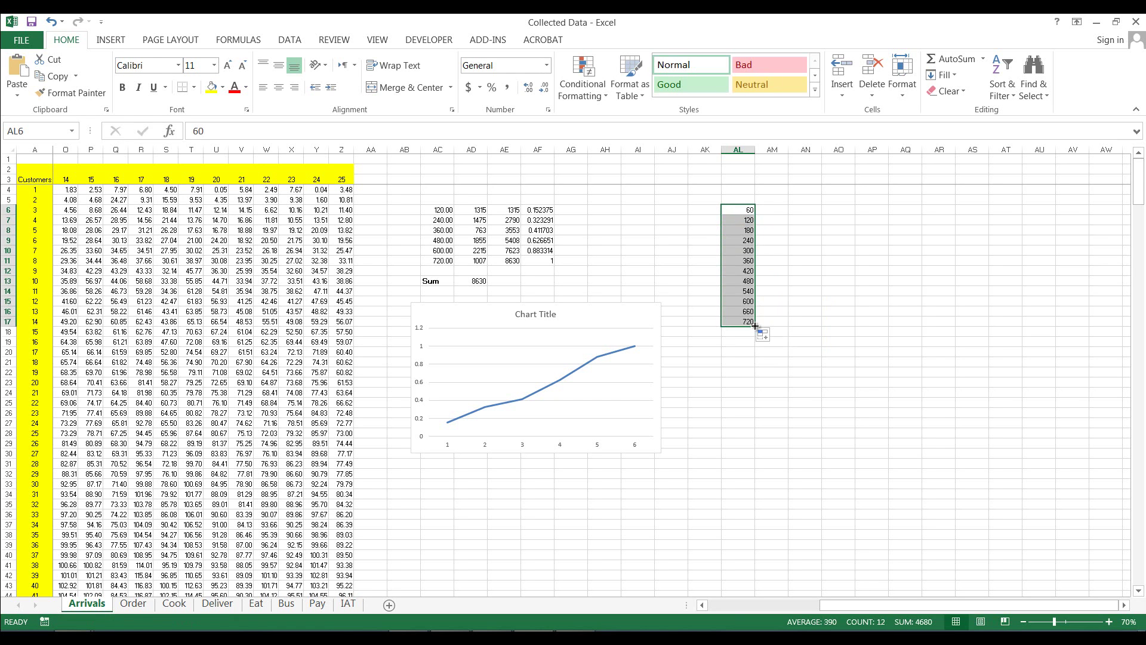
Step: Start a FREQUENCY formula over AM6:AM17 with the arrival times B4:Z369 as its data array
drag(769, 210, 765, 324)
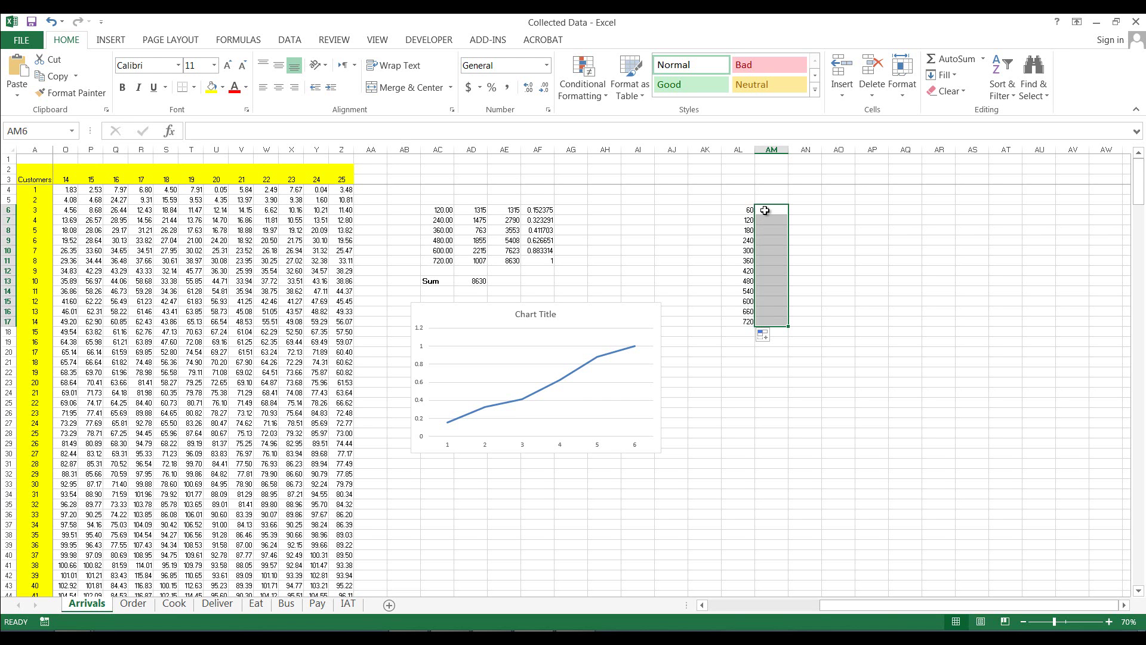
text(=fre)
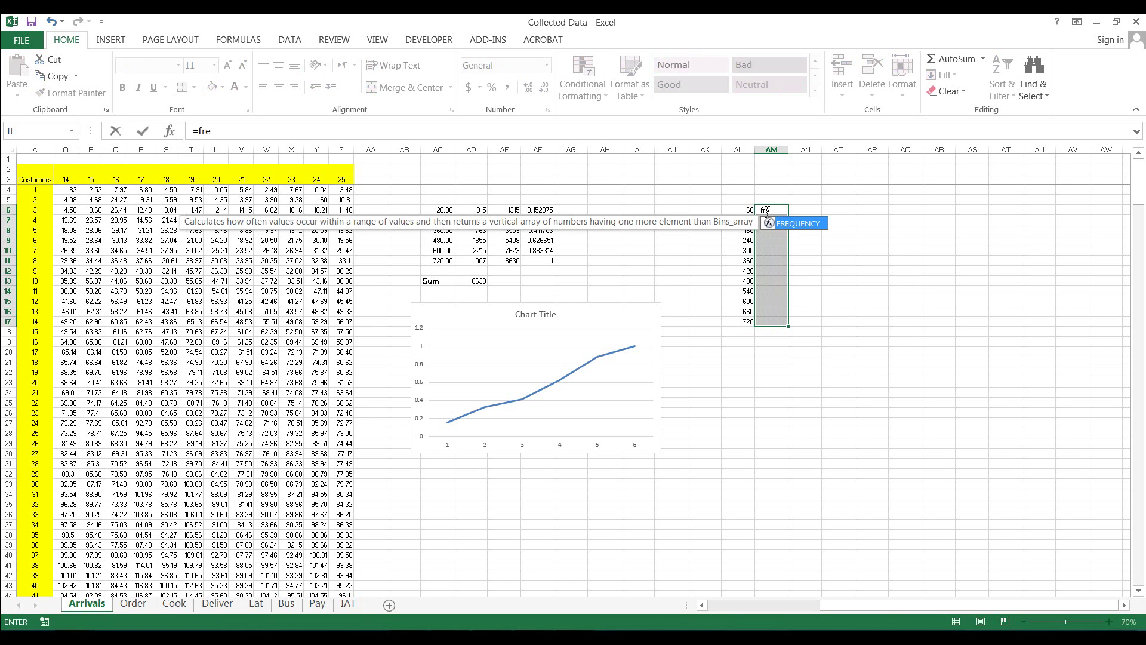
key(Tab)
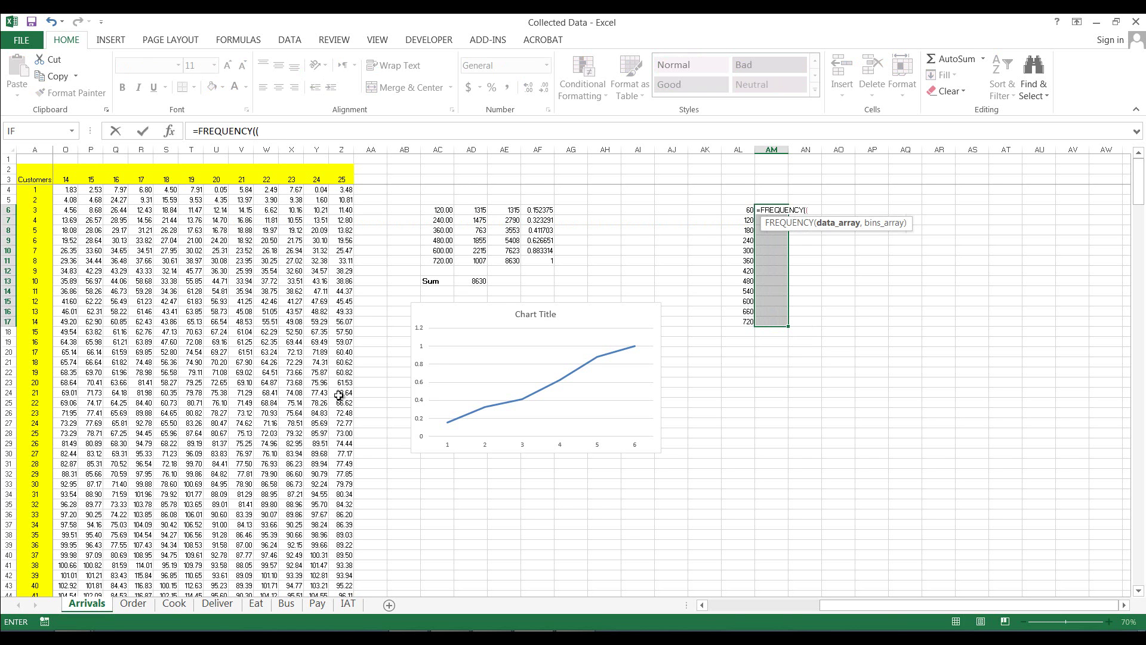
drag(832, 604, 703, 604)
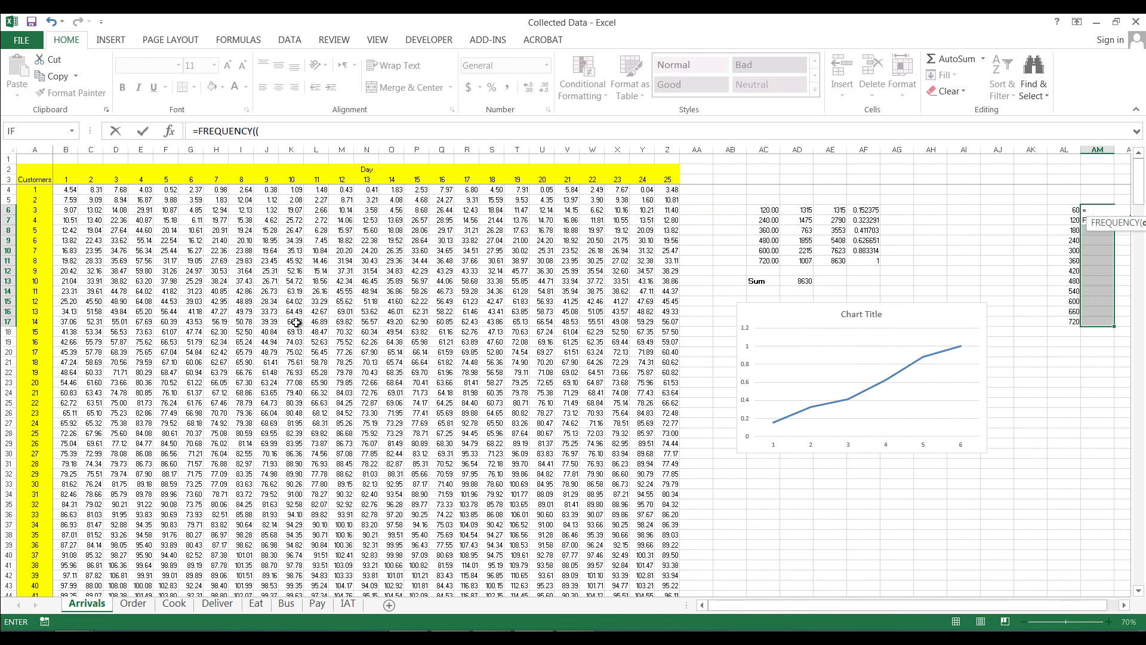
drag(67, 190, 681, 189)
key(ctrl+shift+Down)
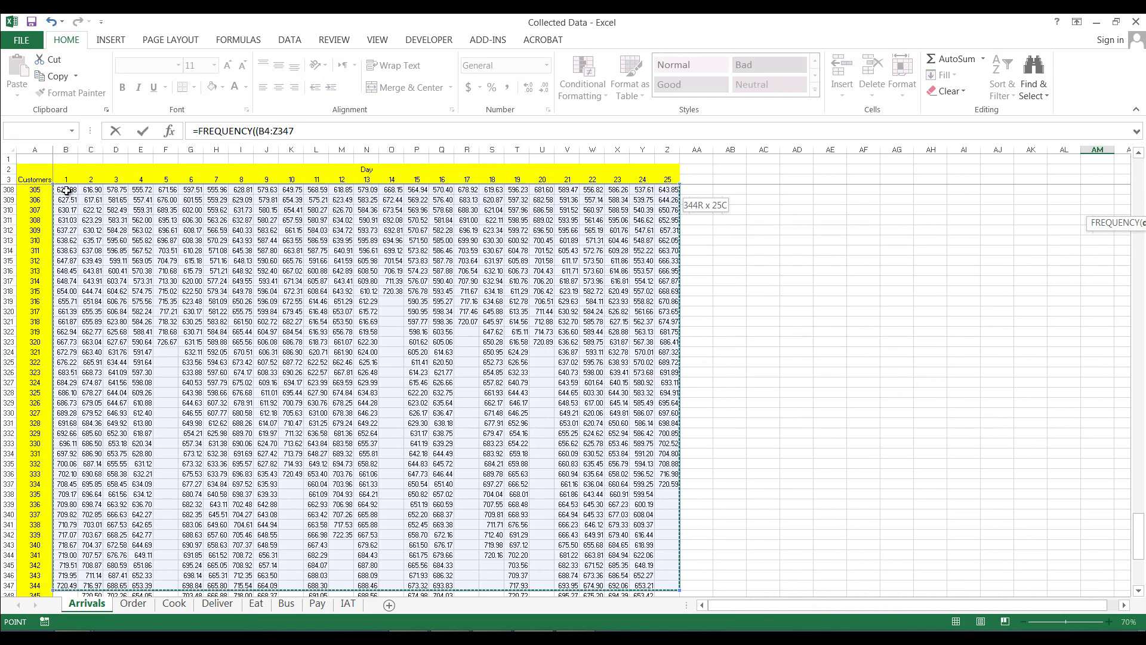
key(shift+Down)
key(shift+Down)
key(shift+Down)
key(shift+Down)
key(shift+Down)
key(shift+Down)
key(shift+Down)
key(shift+Down)
key(shift+Down)
key(shift+Down)
key(shift+Down)
key(shift+Down)
key(shift+Down)
key(shift+Down)
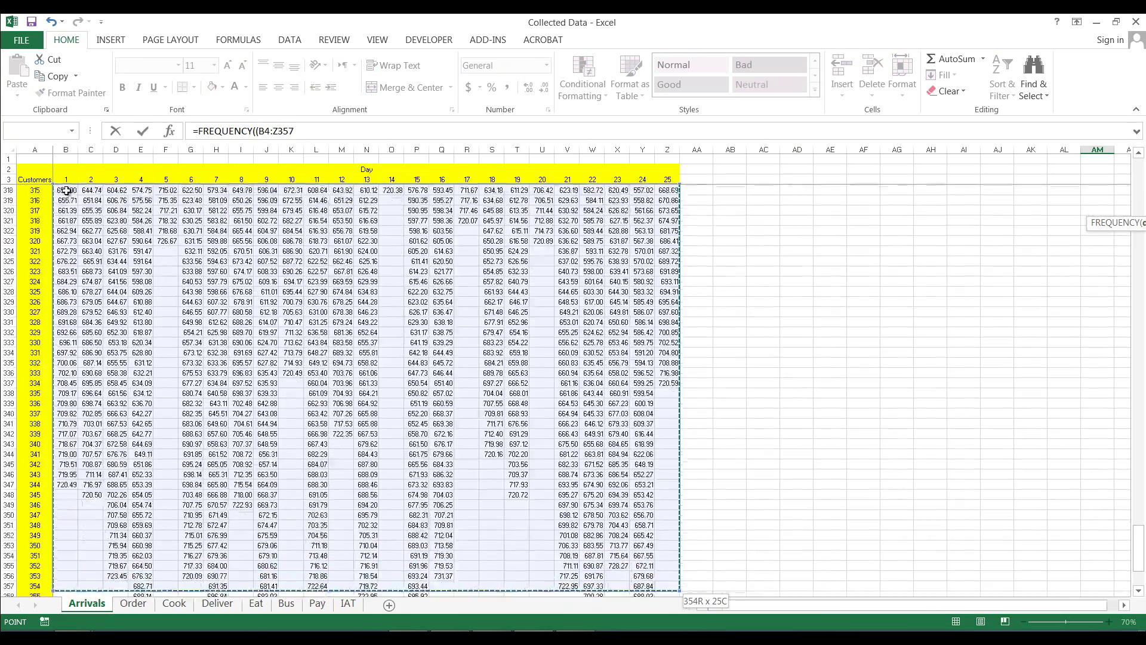
key(shift+Down)
key(shift+Down)
key(shift+Down)
key(shift+Down)
key(shift+Down)
key(shift+Down)
key(shift+Down)
key(shift+Down)
key(shift+Down)
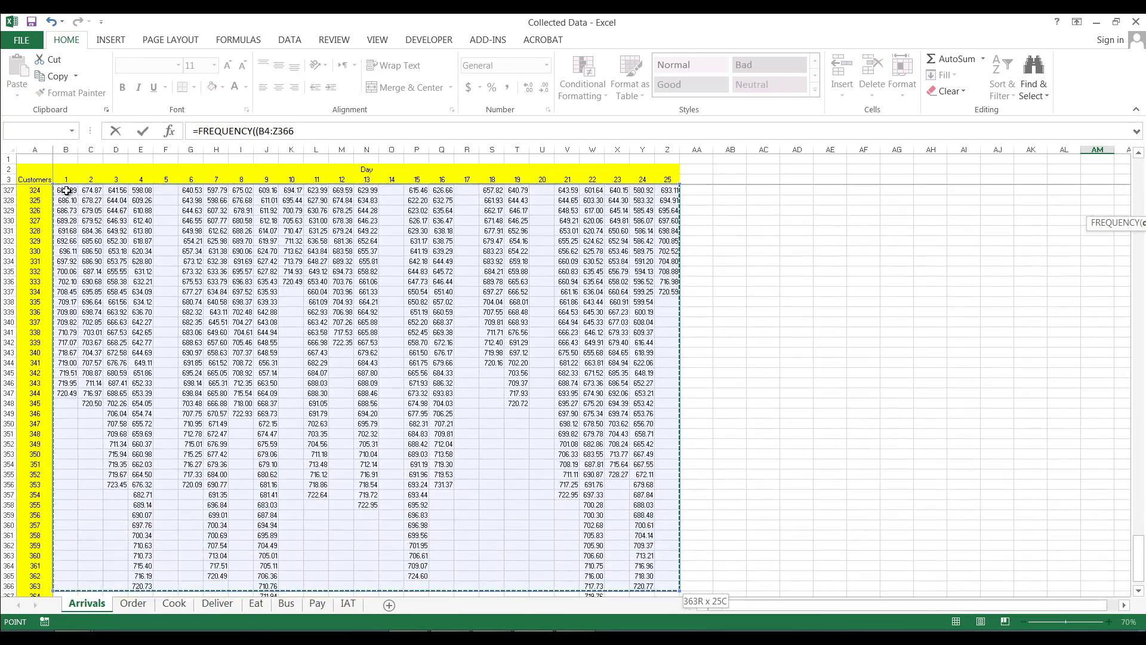
key(shift+Down)
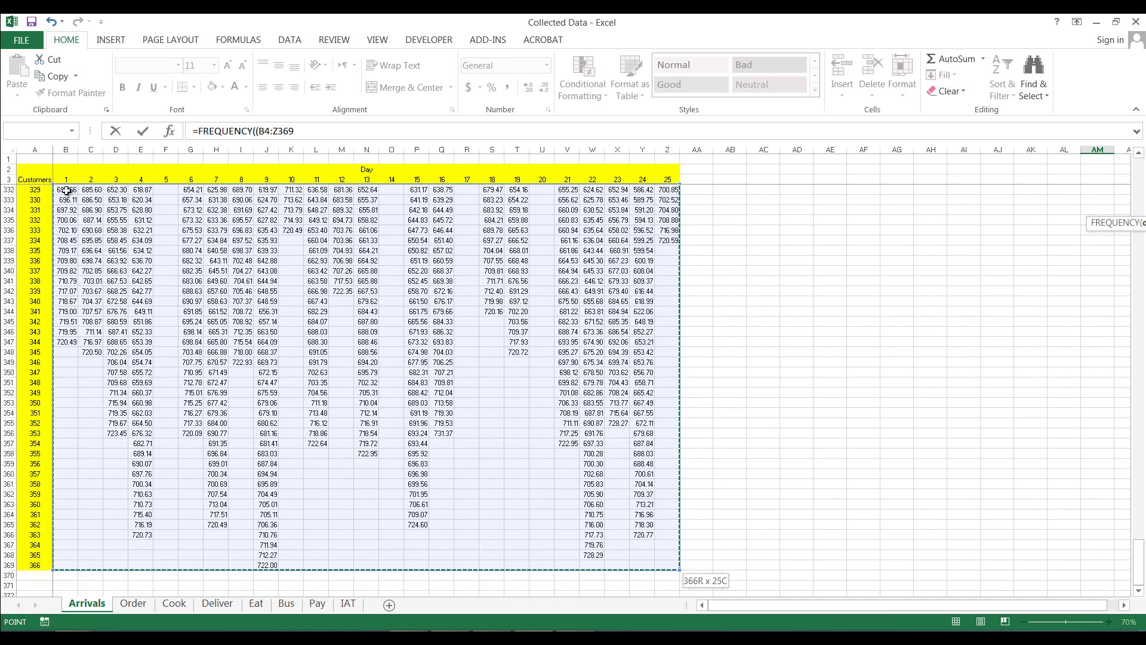
Step: Complete the FREQUENCY formula with the bin limits AL6:AL17 as its bins array and try to enter it
text(,)
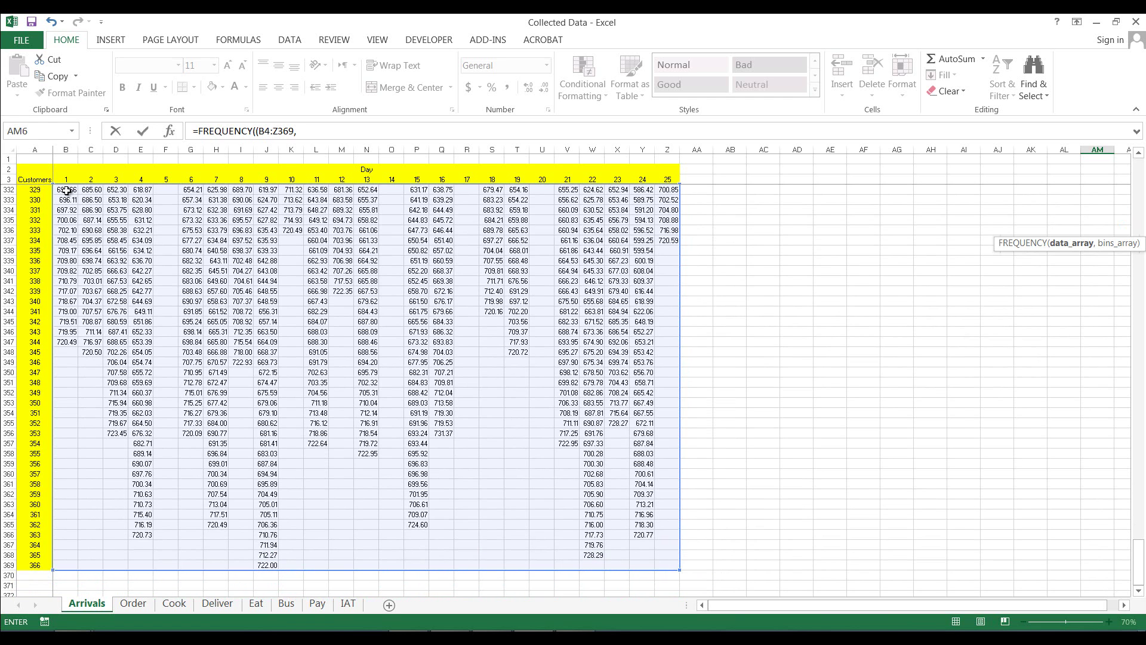
drag(1138, 561, 1138, 140)
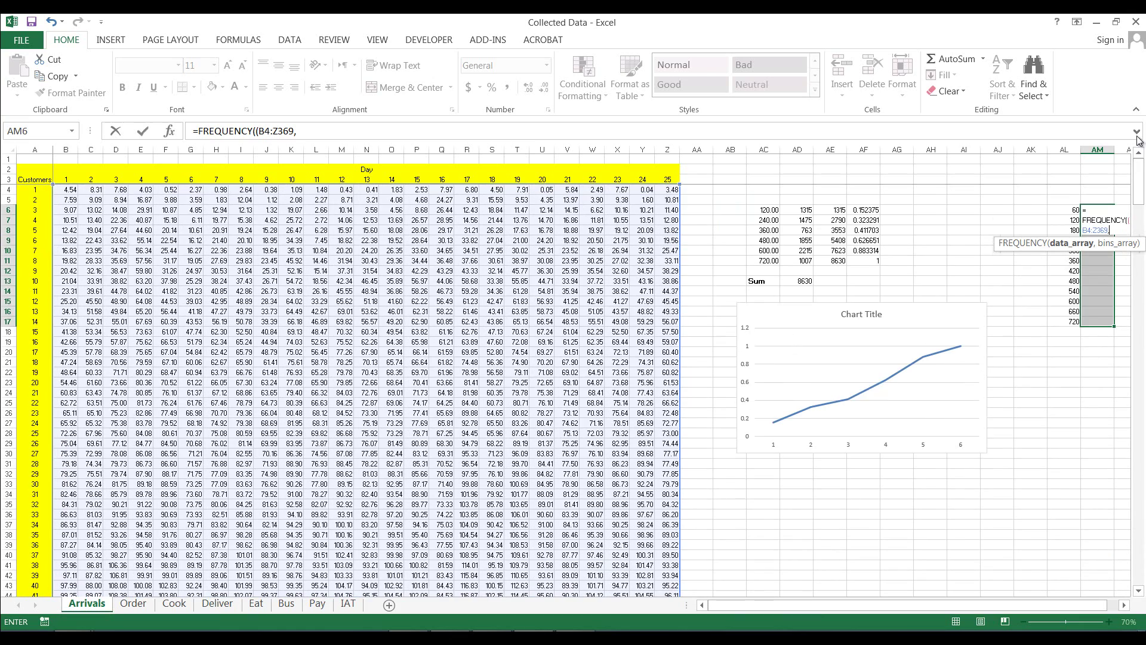
click(1117, 605)
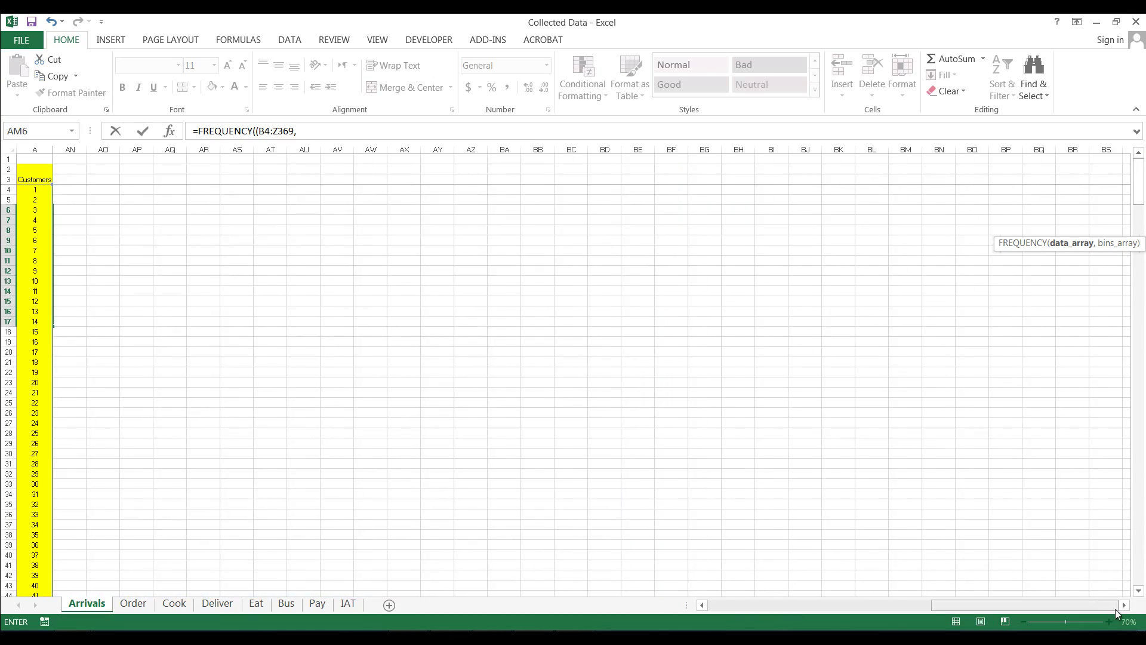
drag(1115, 608, 926, 618)
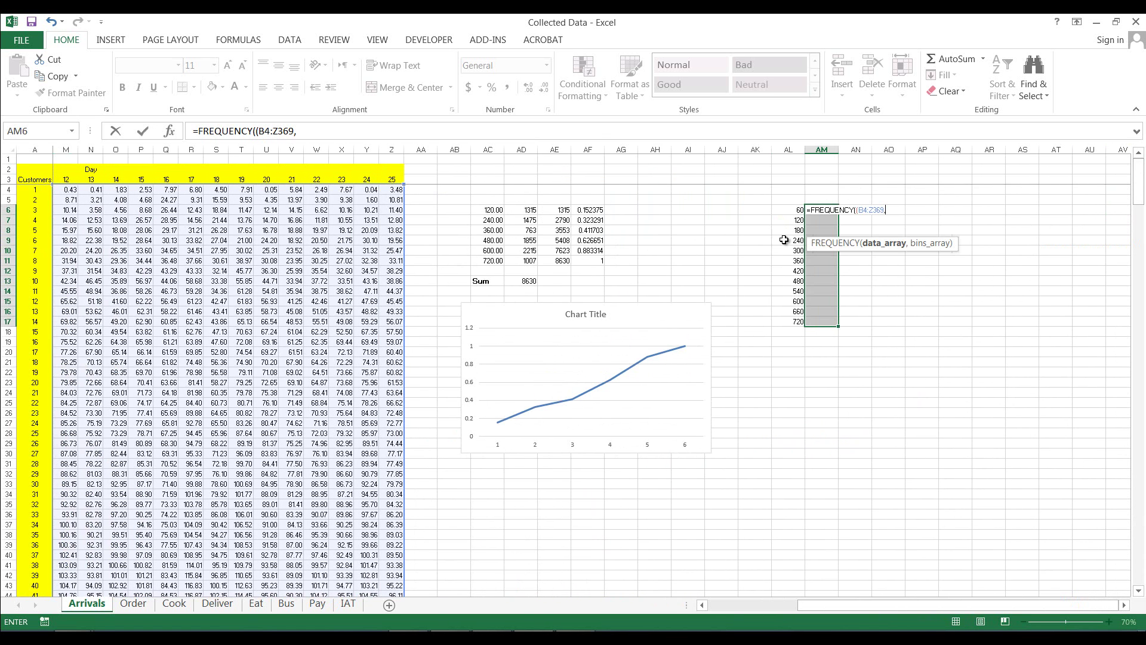
drag(789, 210, 791, 327)
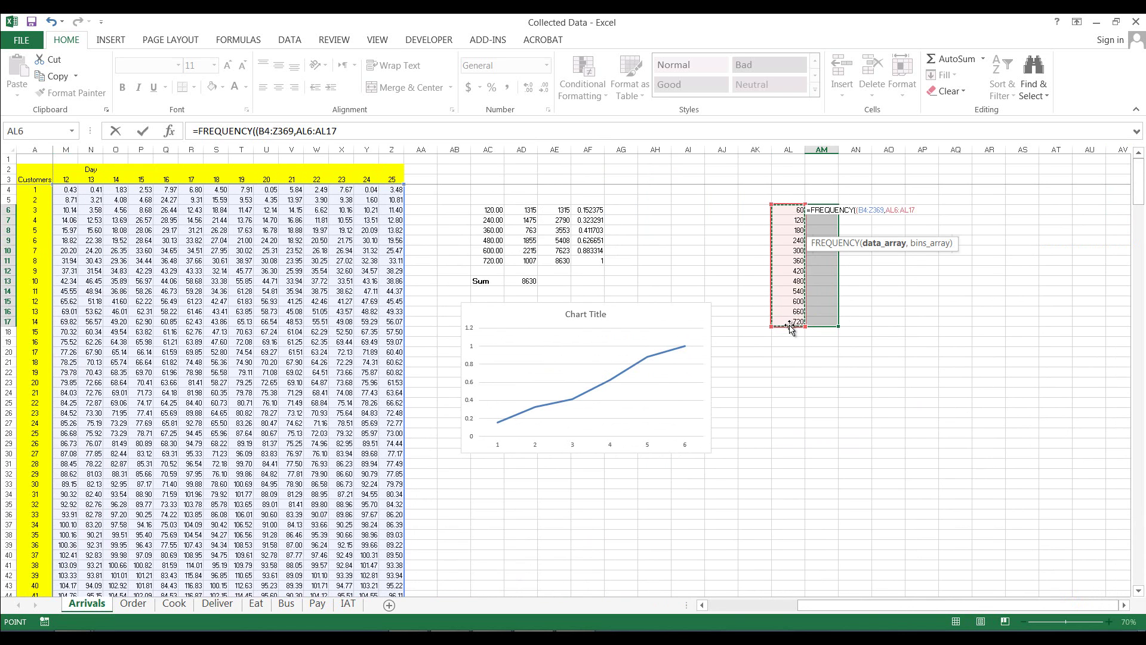
text())
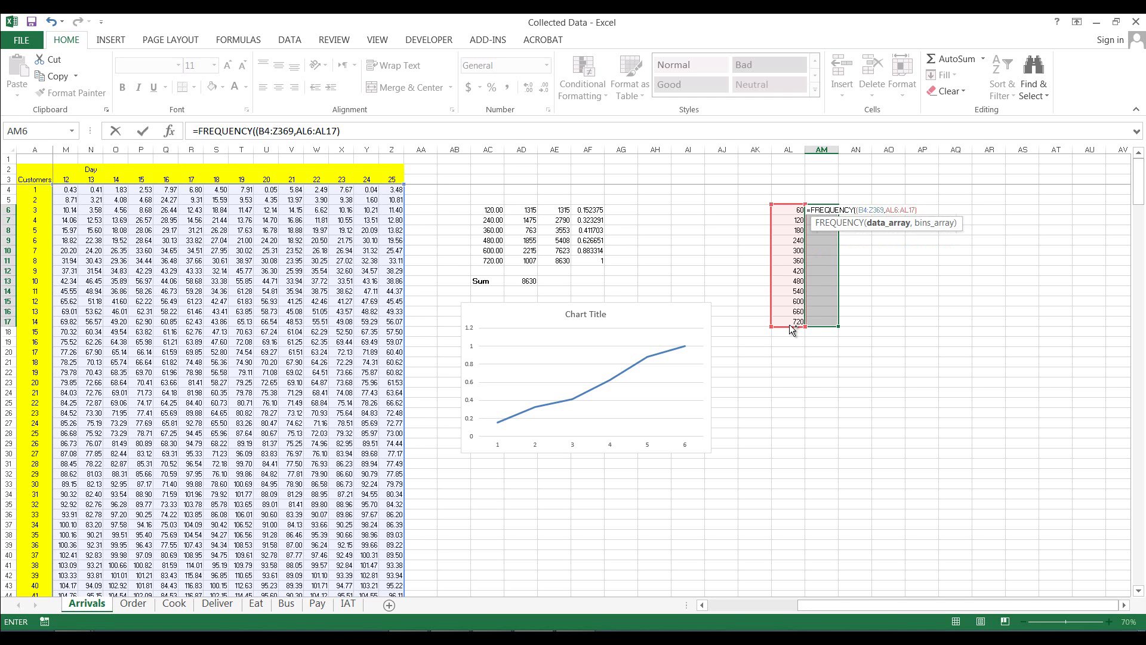
key(ctrl+shift+Return)
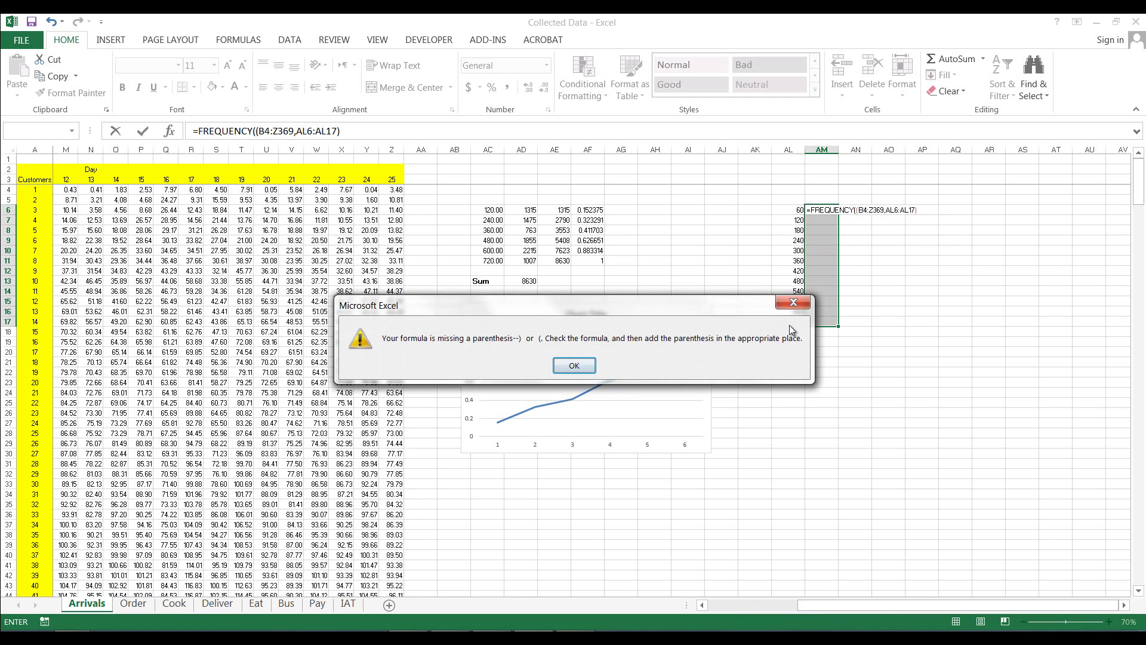
Step: Remove the extra opening parenthesis from the FREQUENCY formula and enter it as an array formula over AM6:AM17
click(574, 365)
click(858, 210)
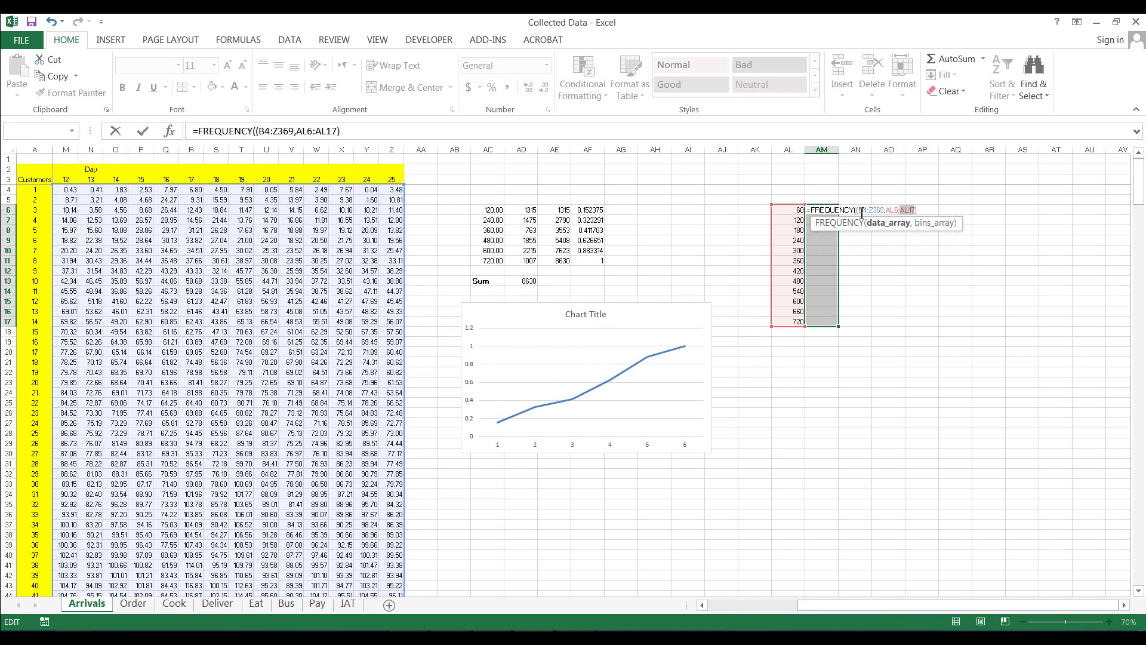
key(Delete)
key(End)
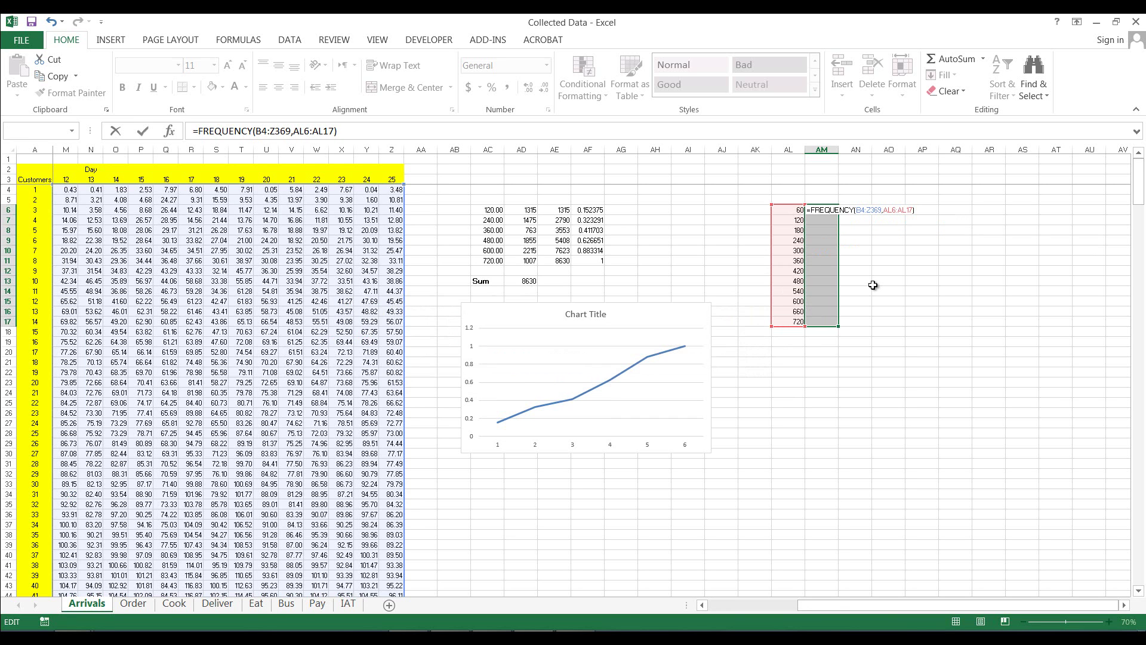
key(ctrl+shift+Return)
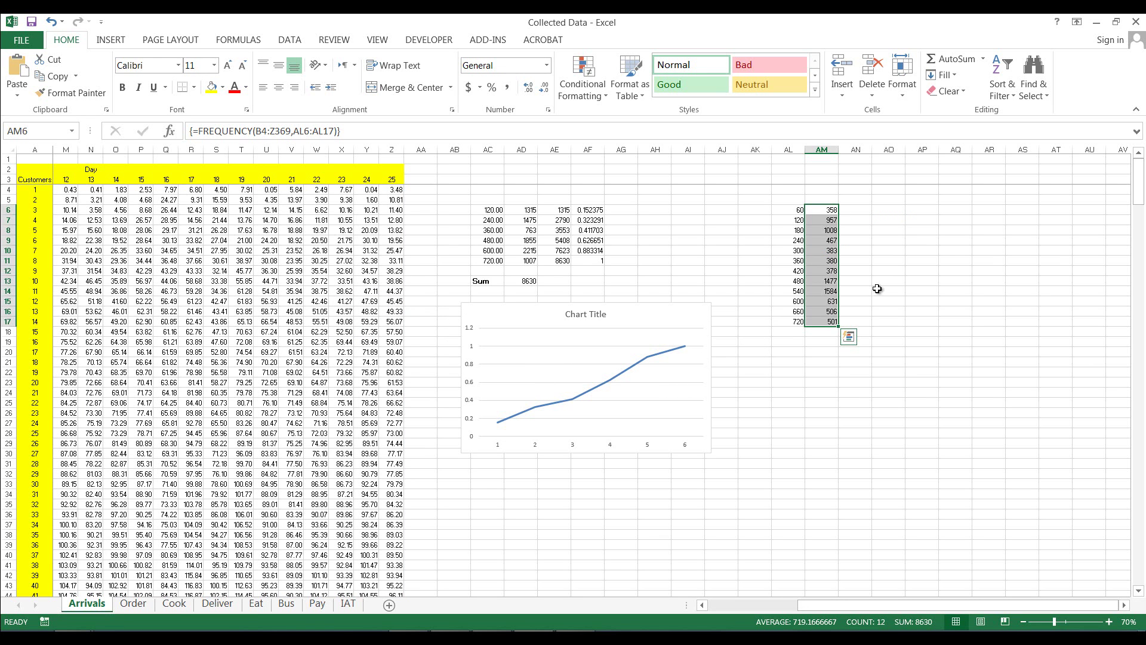
Step: Label cell AL19 "Sum" in bold
click(798, 343)
text(Sum)
key(Tab)
click(798, 342)
key(ctrl+b)
key(Tab)
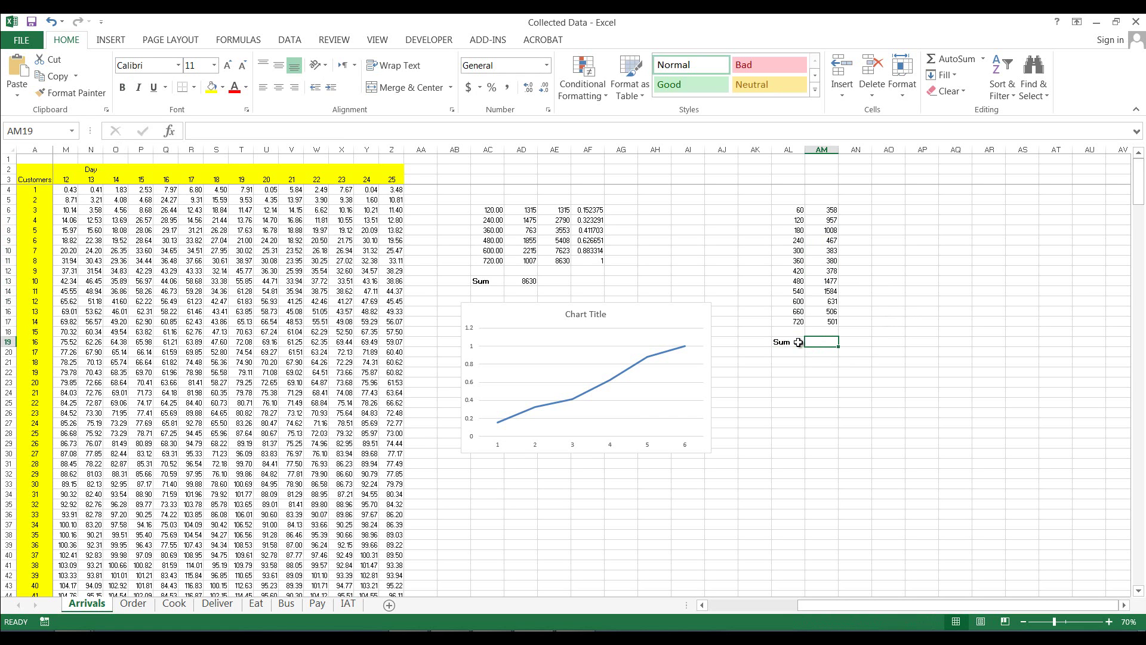
Step: Total the 60-unit bin frequencies in AM19 with a SUM formula over AM6:AM17
text(=su)
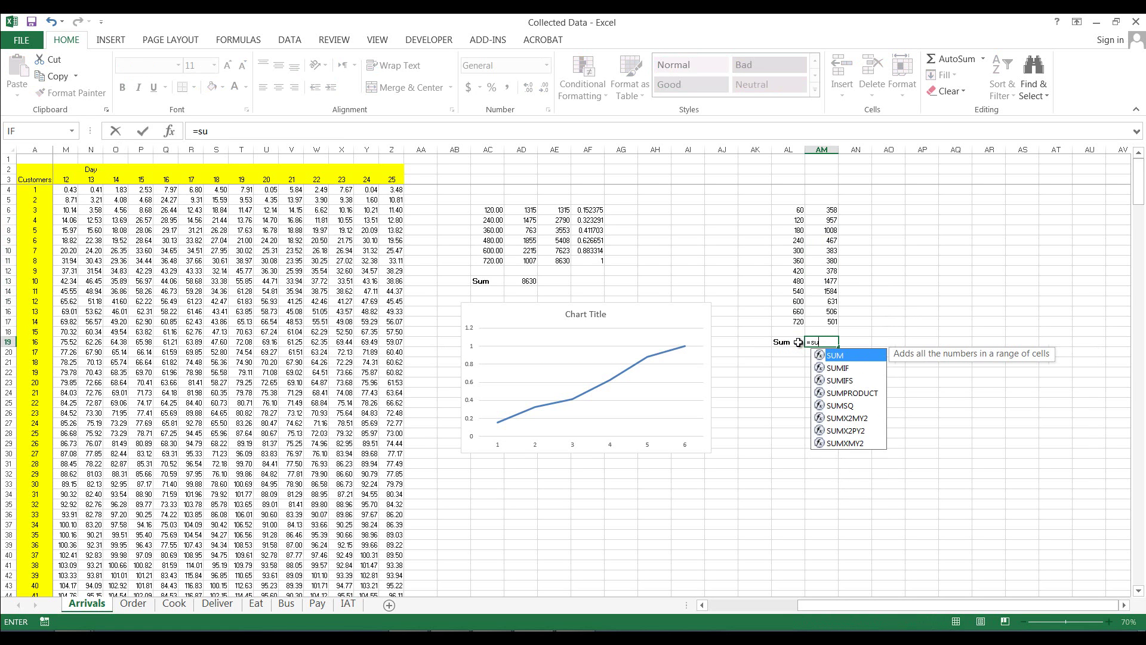
text(m()
click(825, 210)
drag(823, 255, 825, 323)
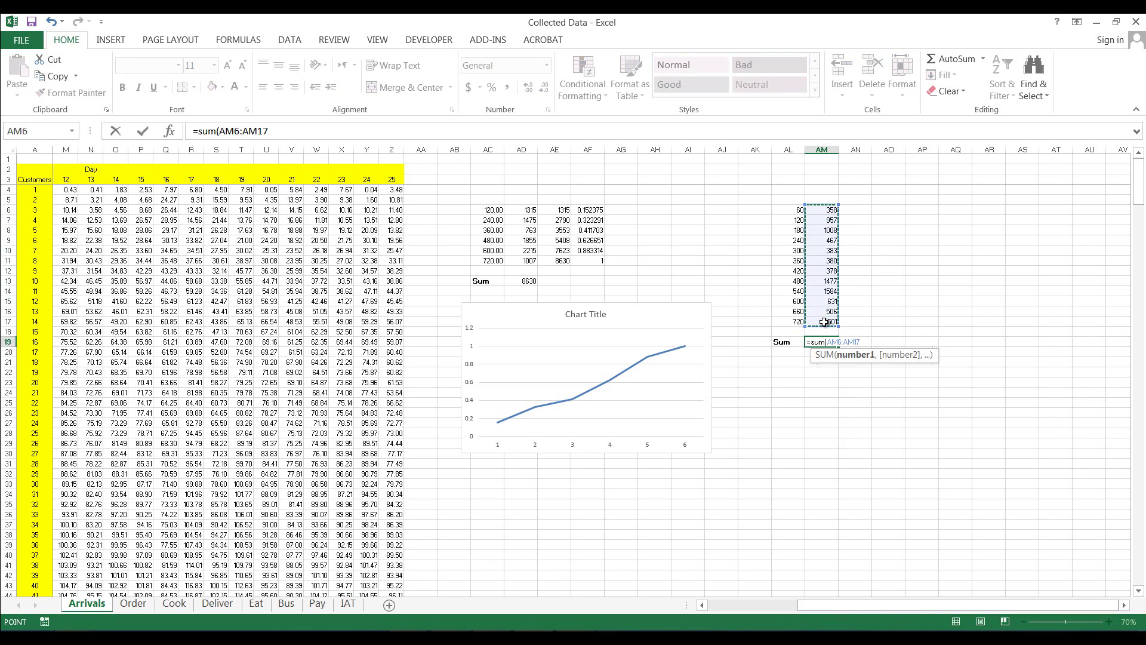
text())
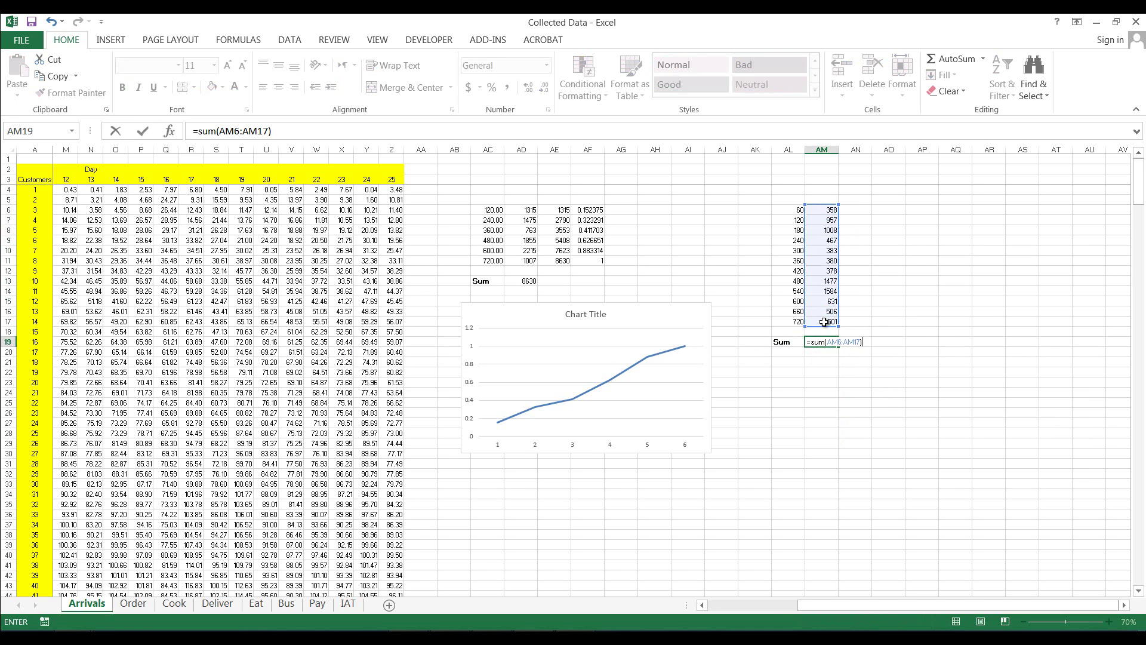
key(Return)
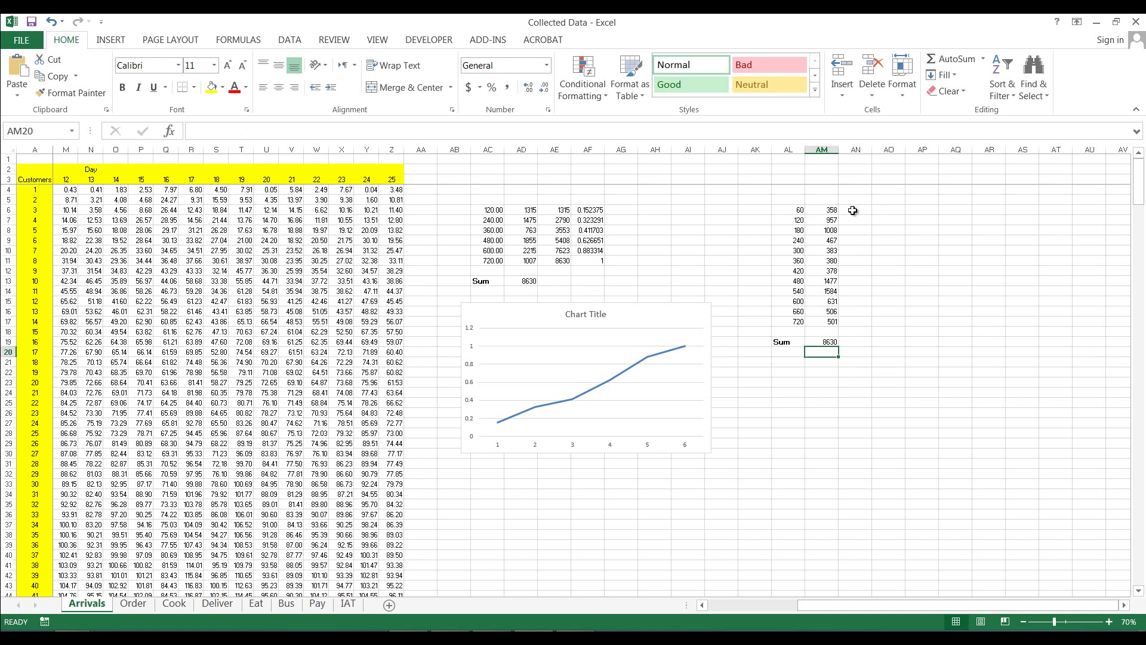
Step: Start the cumulative frequency column by setting AN6 equal to AM6
click(853, 210)
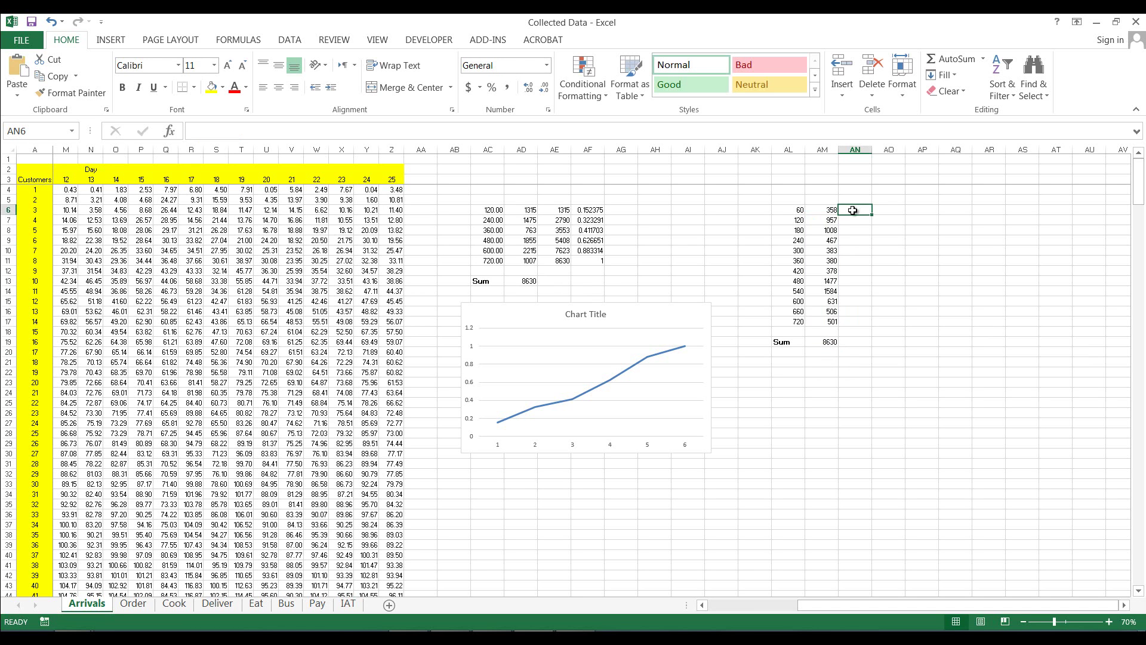
text(=)
click(825, 210)
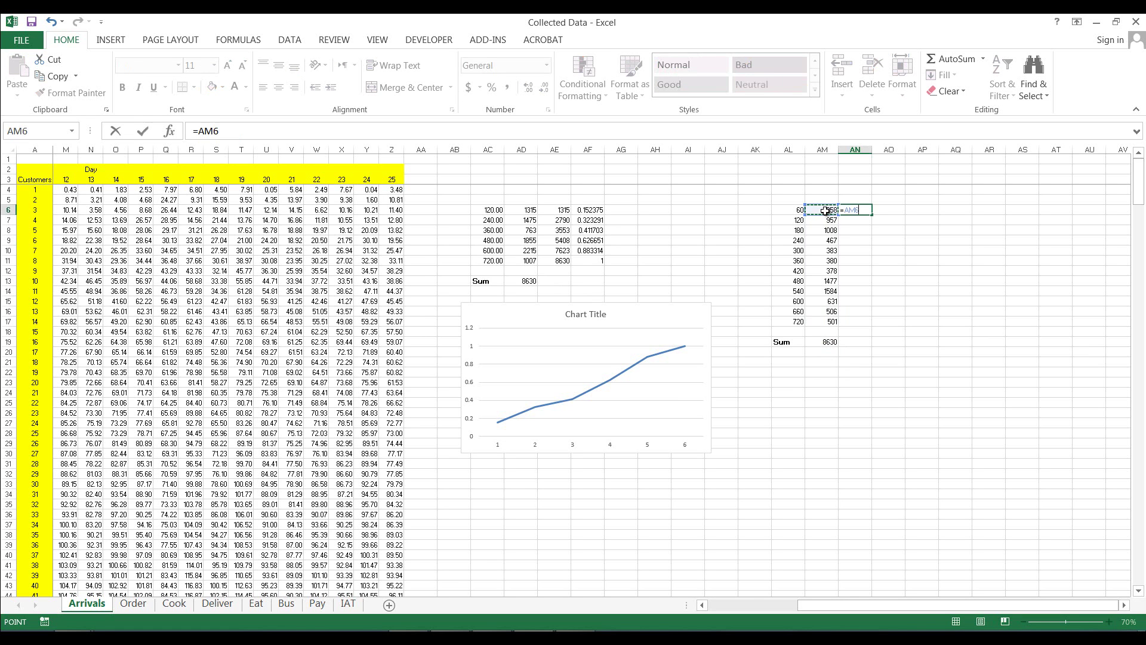
key(Return)
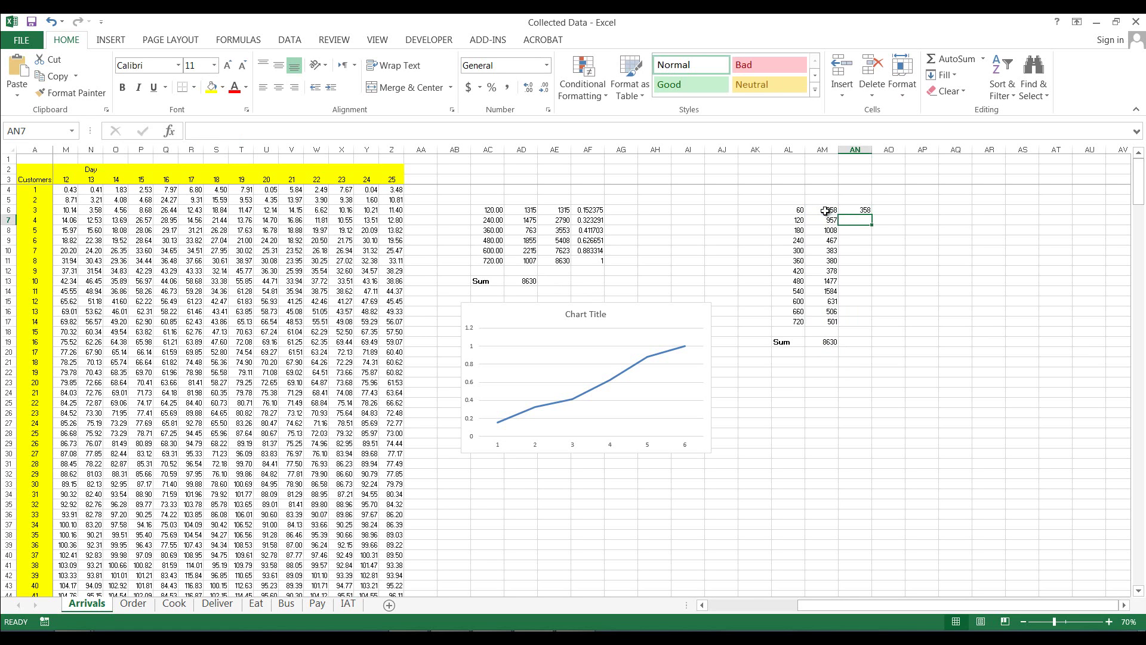
Step: Enter the running total =AM7+AN6 in AN7 and fill it down to AN17
text(=)
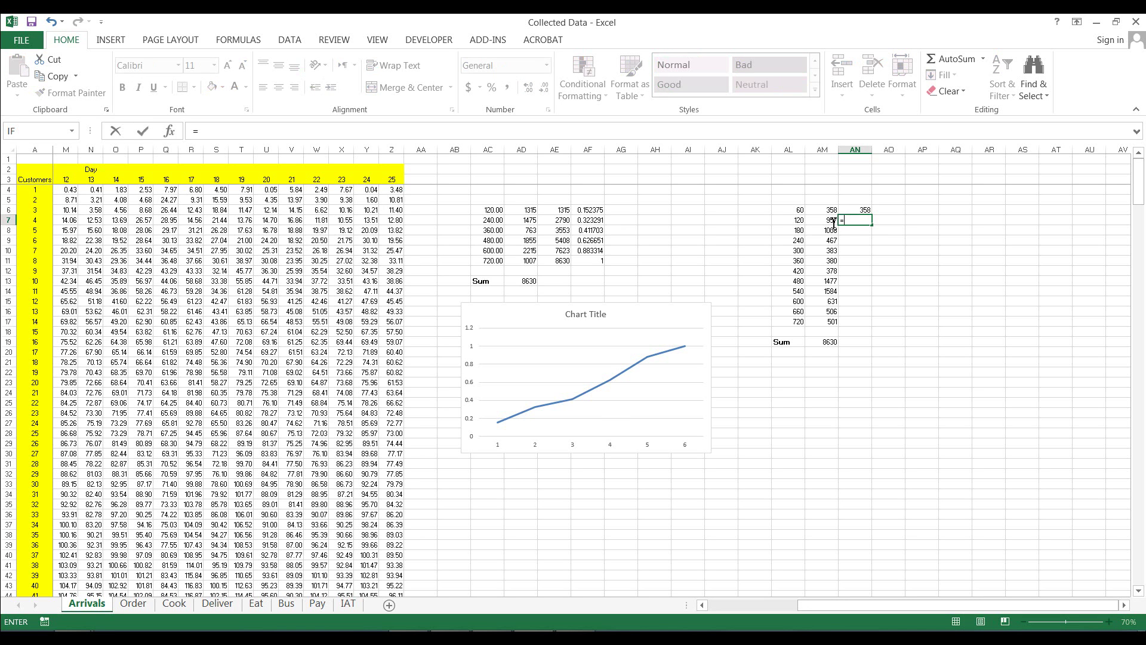
click(827, 221)
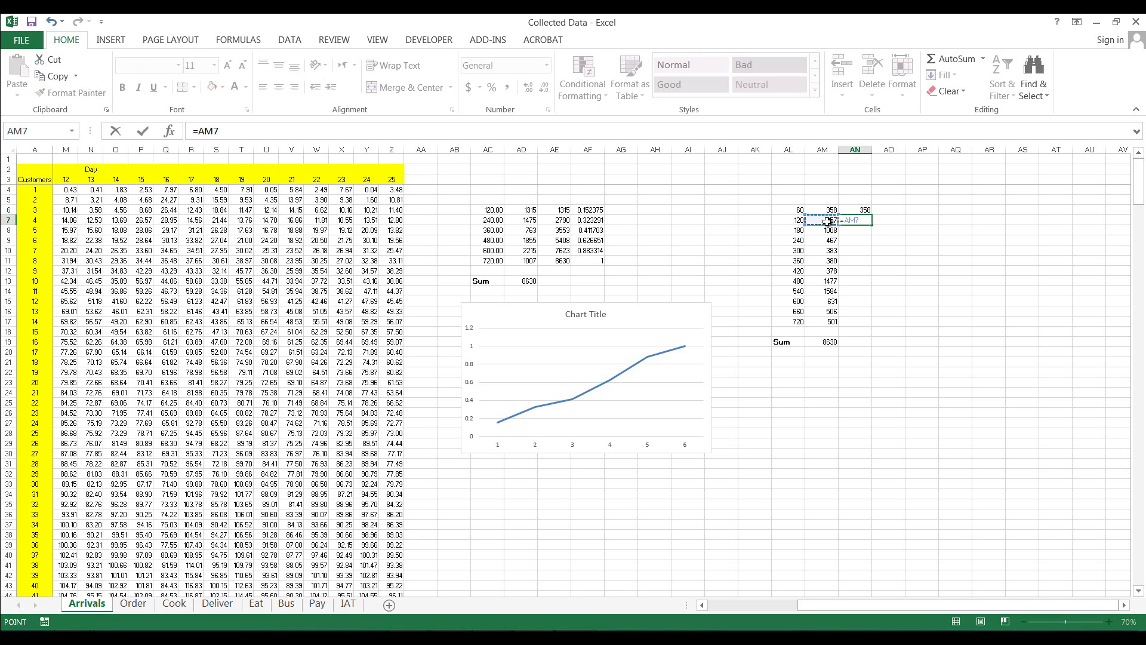
text(+)
click(856, 210)
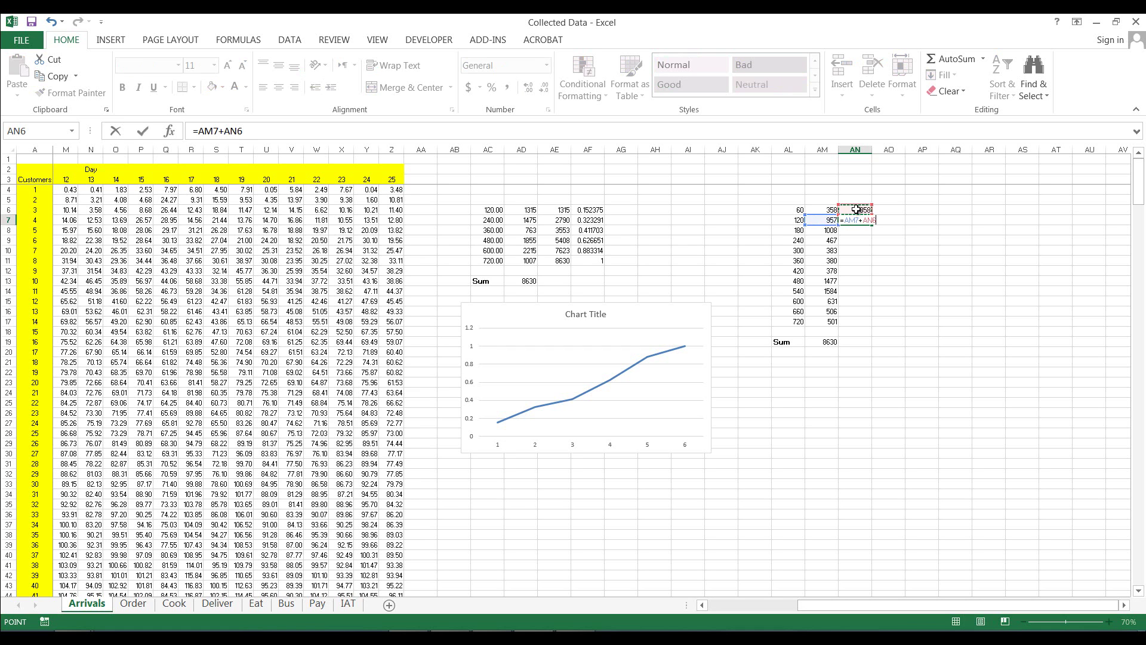
key(Return)
click(858, 220)
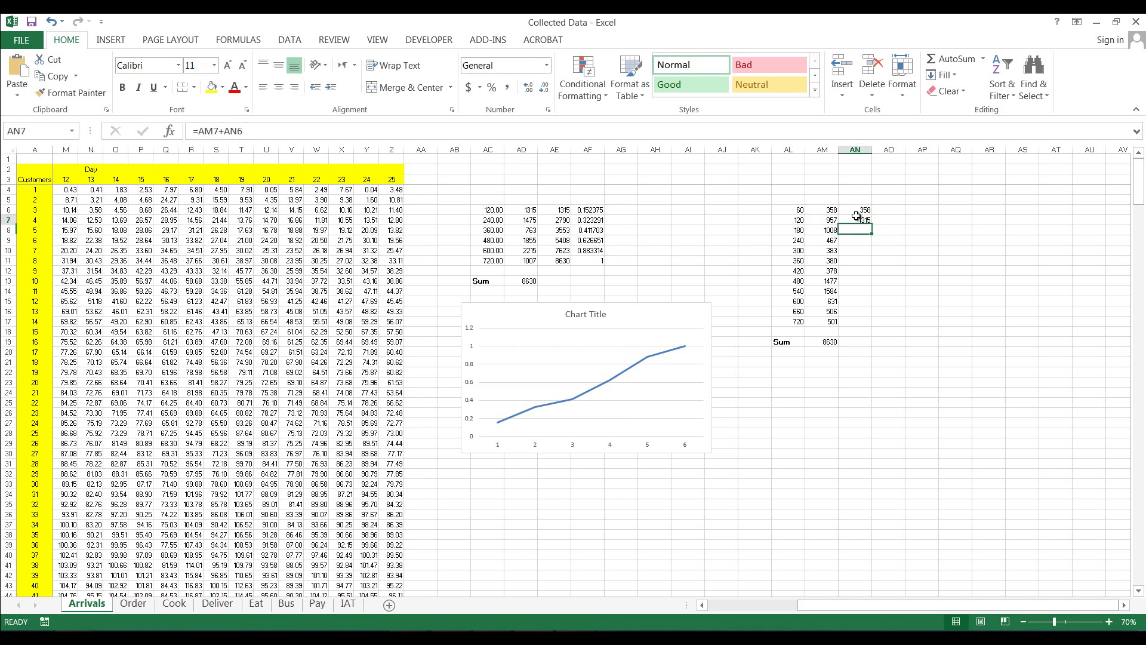
drag(872, 225, 866, 327)
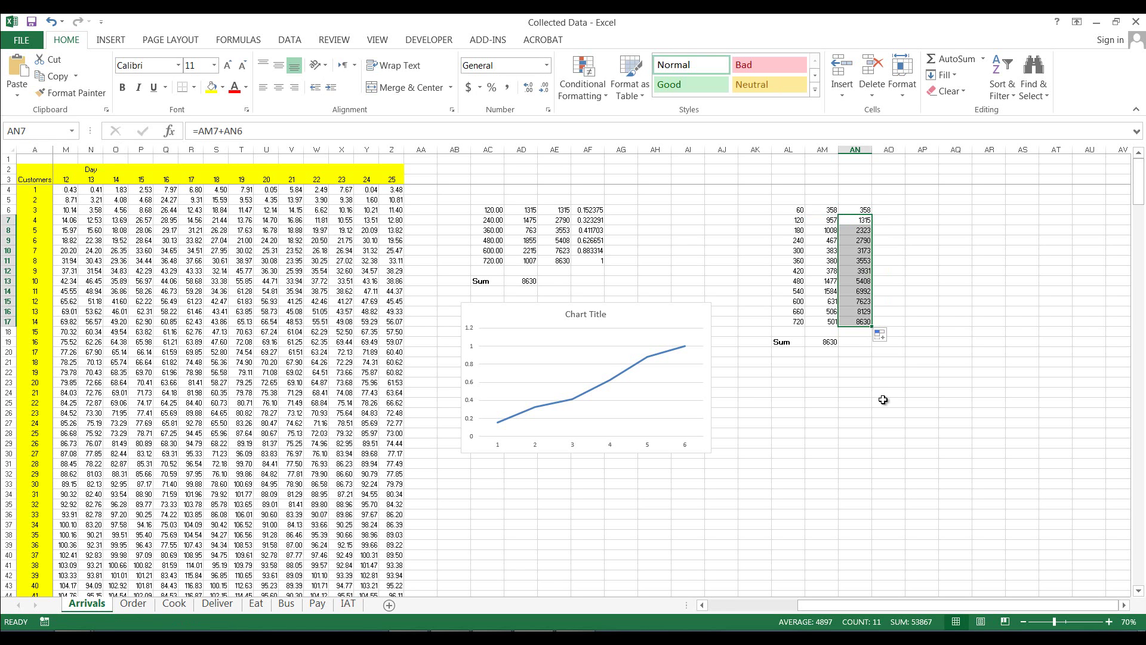
click(860, 342)
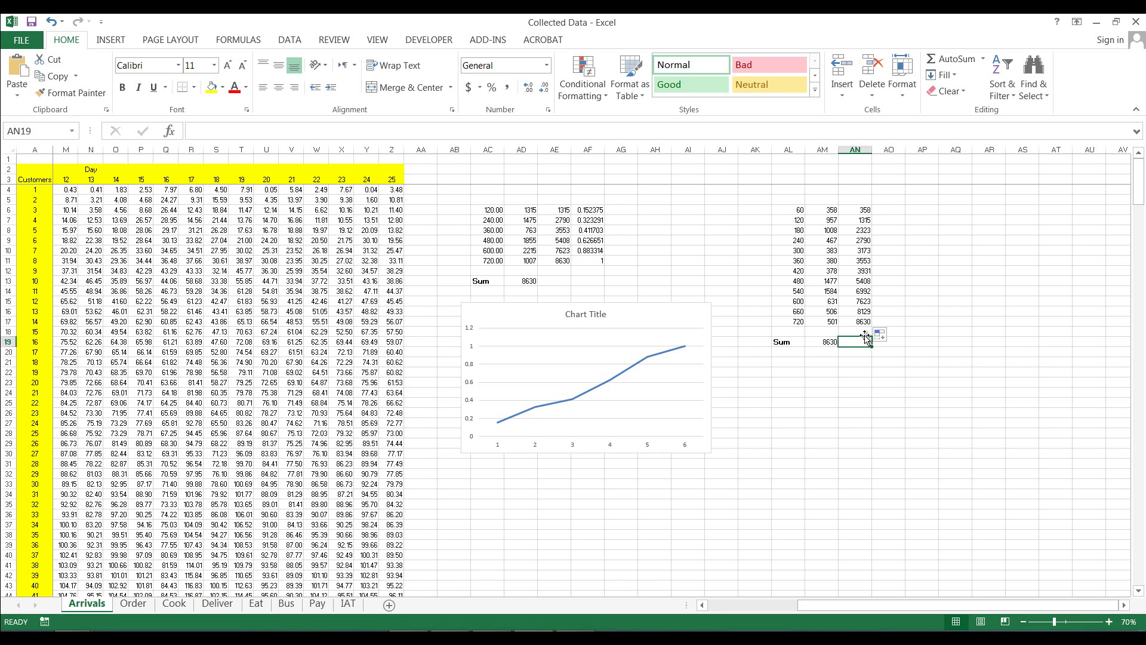
Step: Calculate the cumulative proportions with =AN6/AM$19 in AO6 and fill the formula down to AO17
click(890, 209)
text(=)
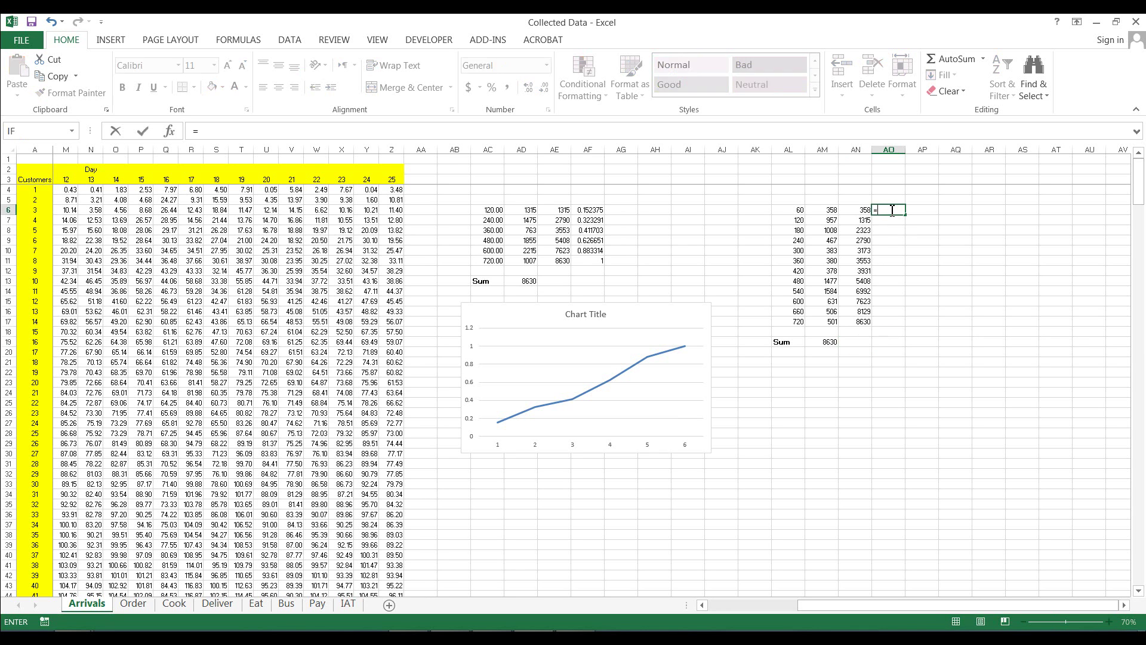
click(862, 209)
text(/)
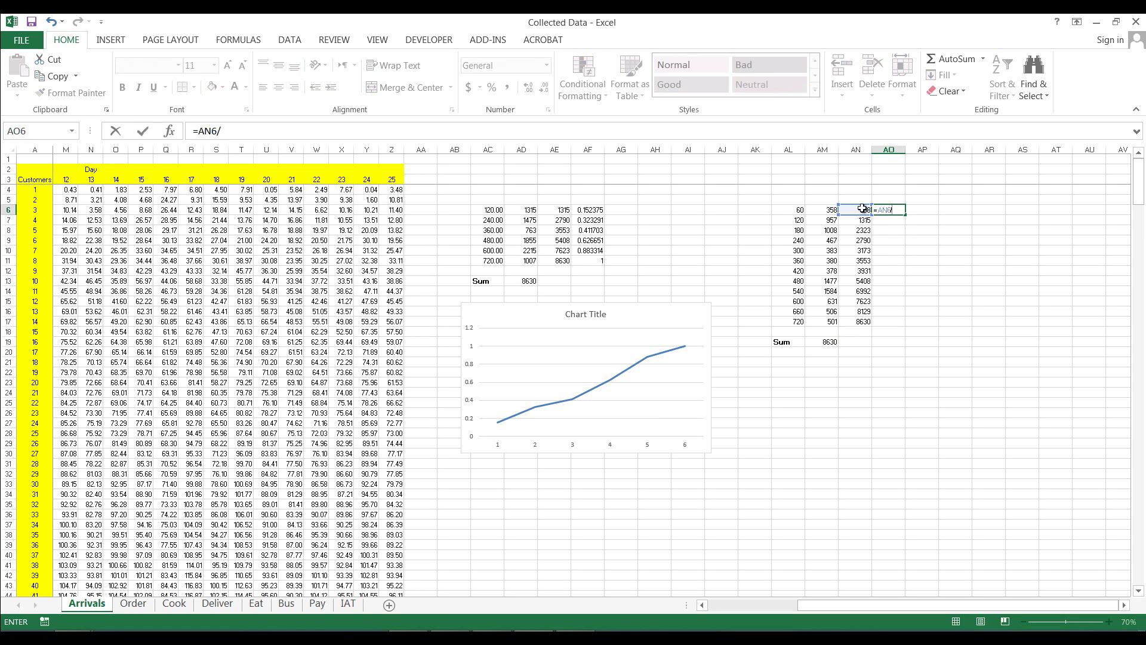
click(830, 342)
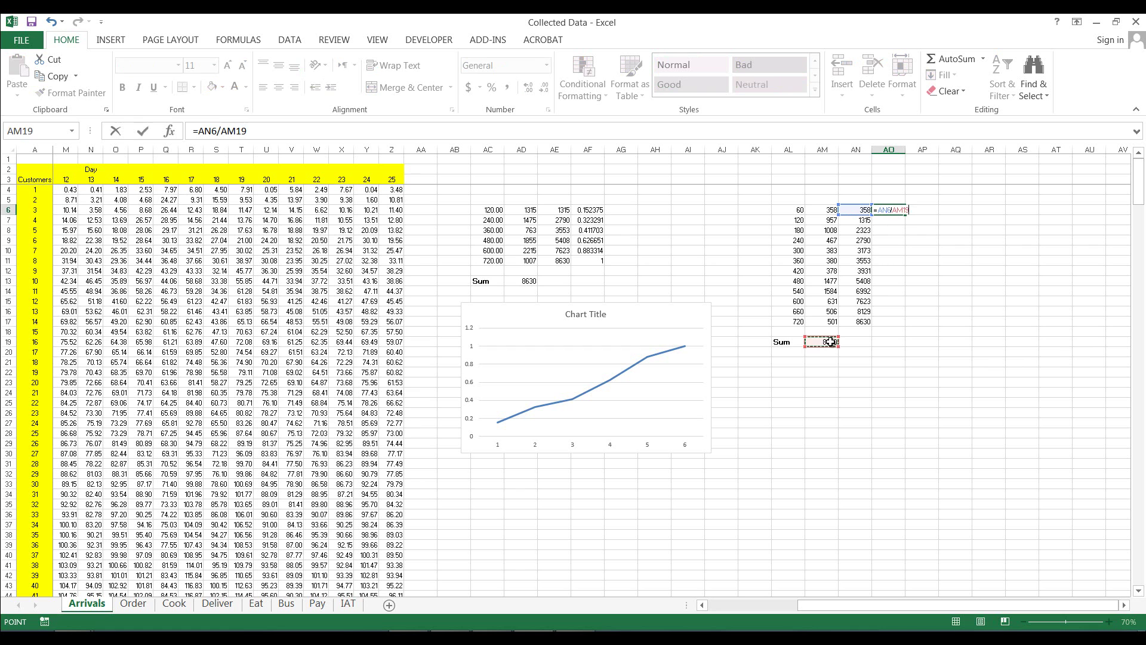
click(900, 216)
text($)
key(ctrl+Return)
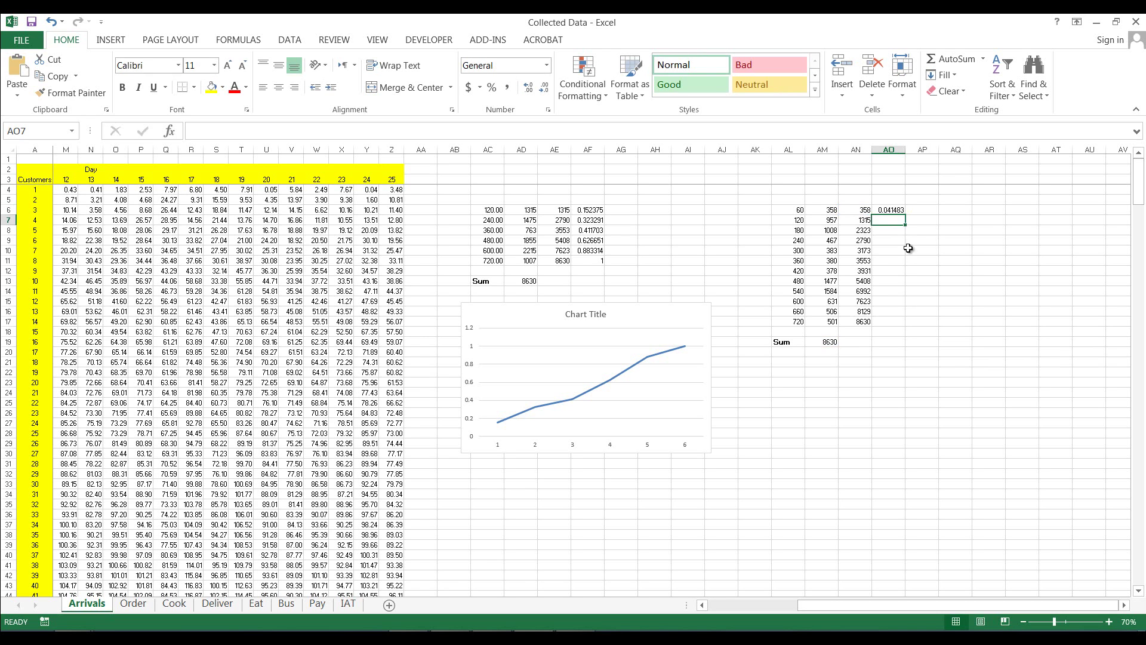
drag(906, 215, 898, 324)
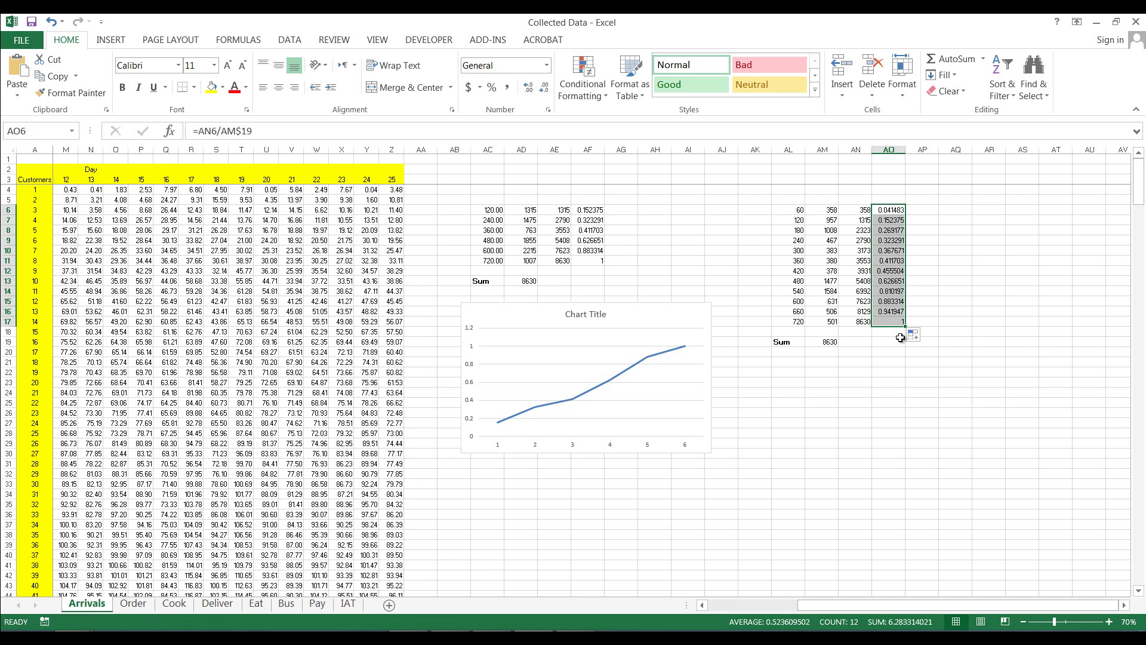
click(900, 338)
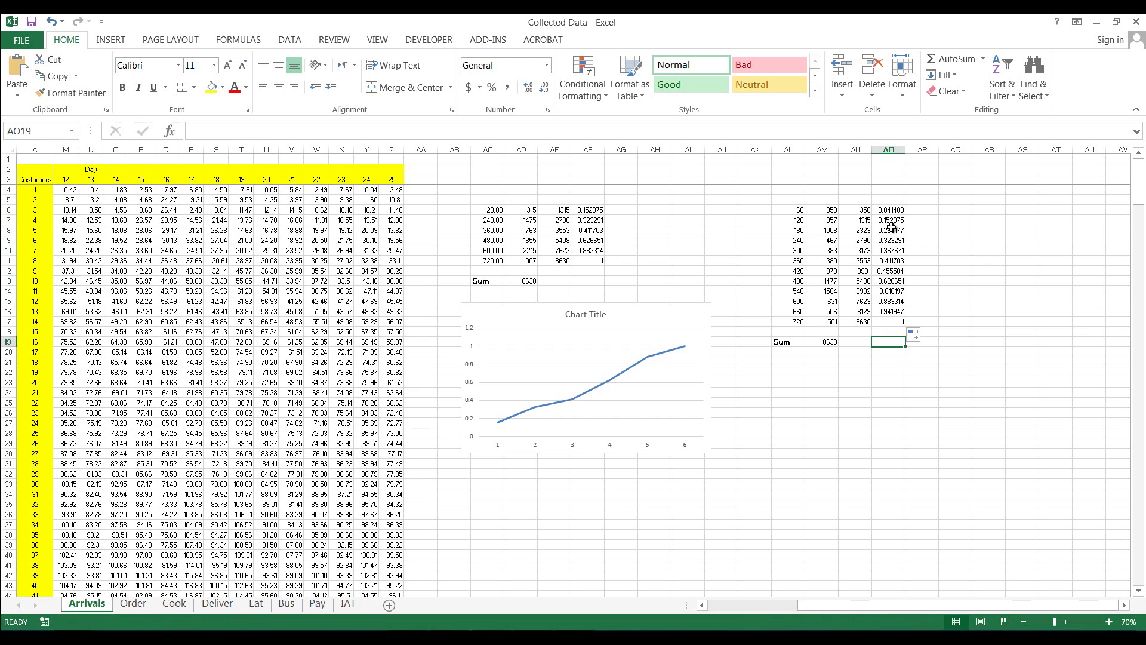
Step: Insert a basic 2-D line chart of AO6:AO17 and arrange it side by side with the six-bin chart below the frequency tables
drag(891, 211, 892, 323)
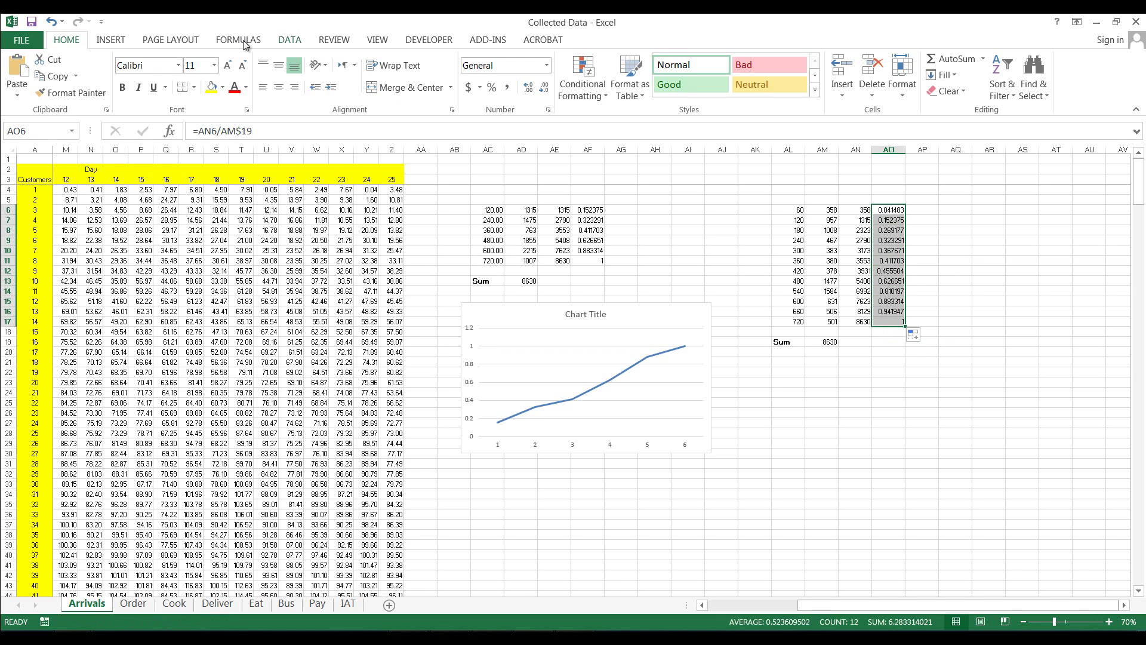
click(107, 42)
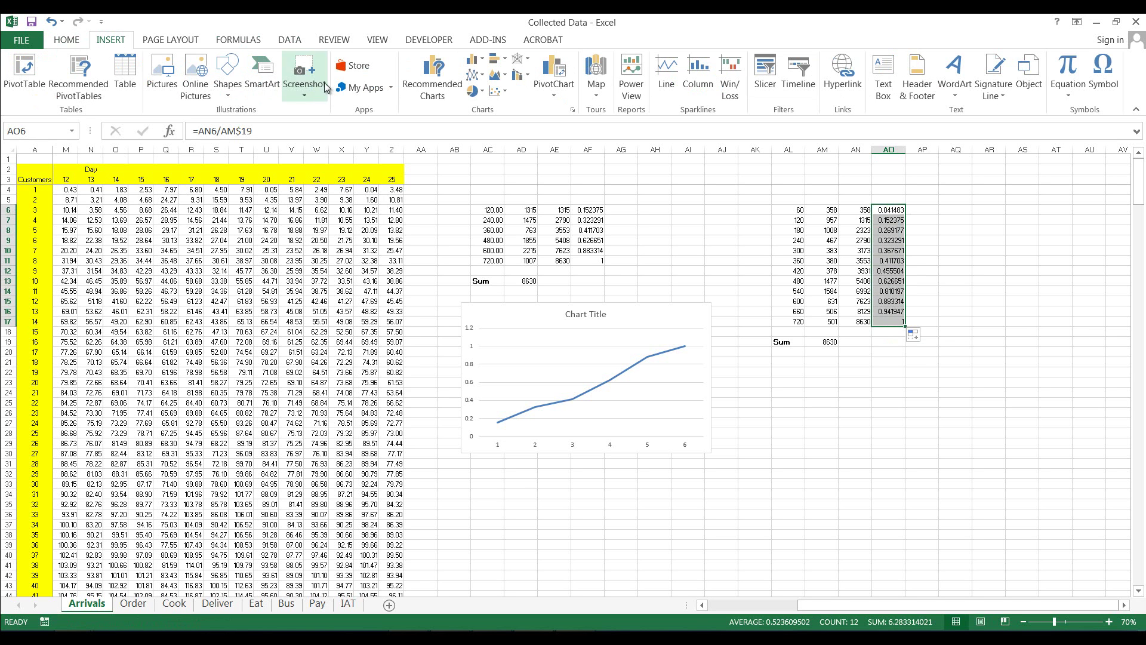
click(482, 79)
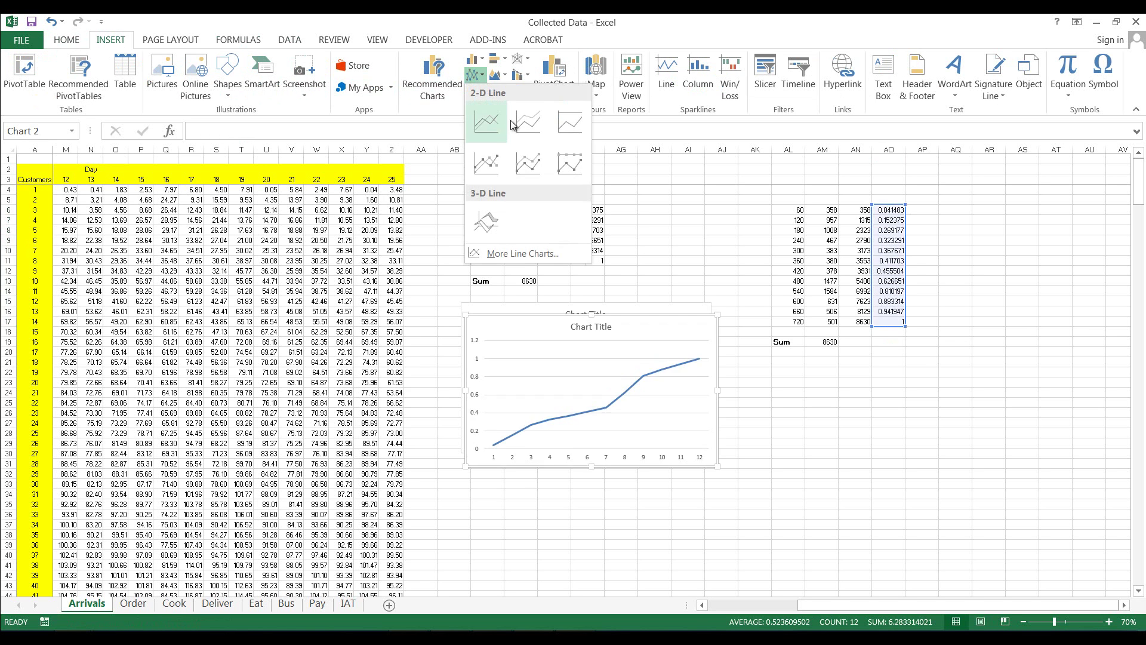
click(490, 122)
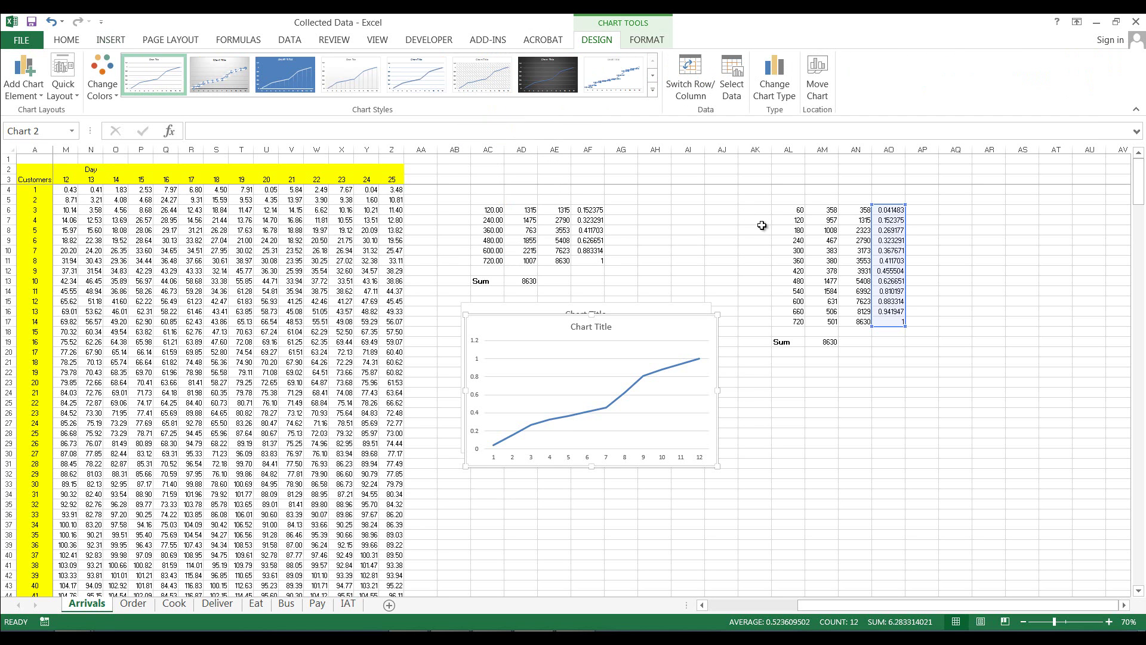
drag(665, 323, 917, 361)
drag(663, 315, 683, 366)
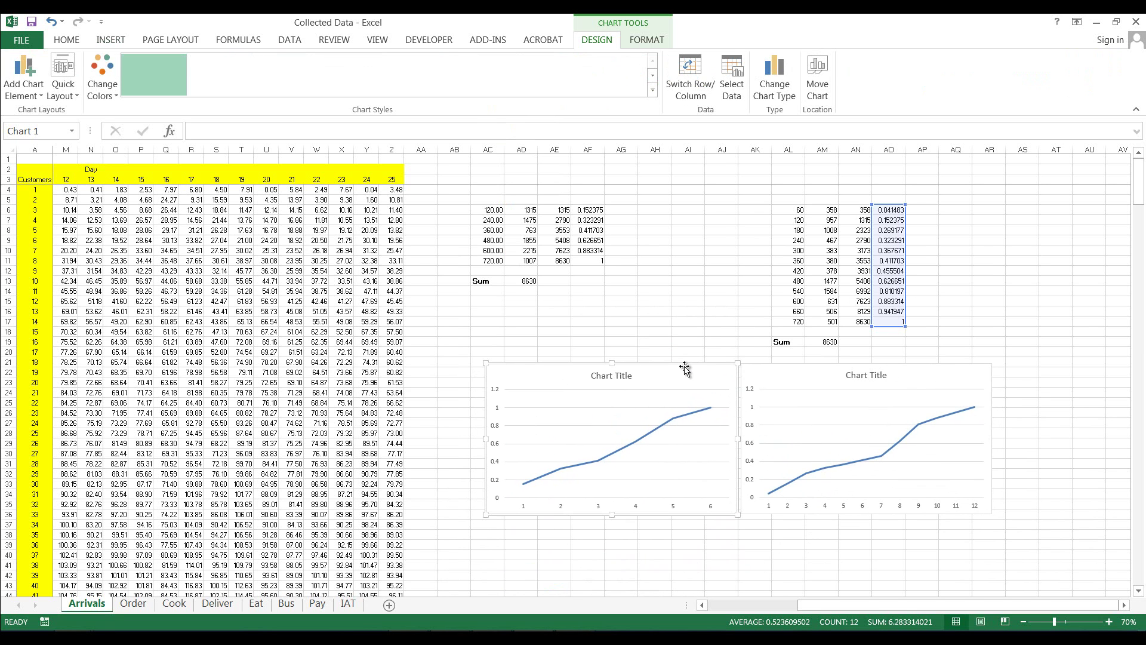
Step: Compare the six-bin and twelve-bin cumulative proportion line charts, examining individual points on the twelve-bin line
click(1035, 431)
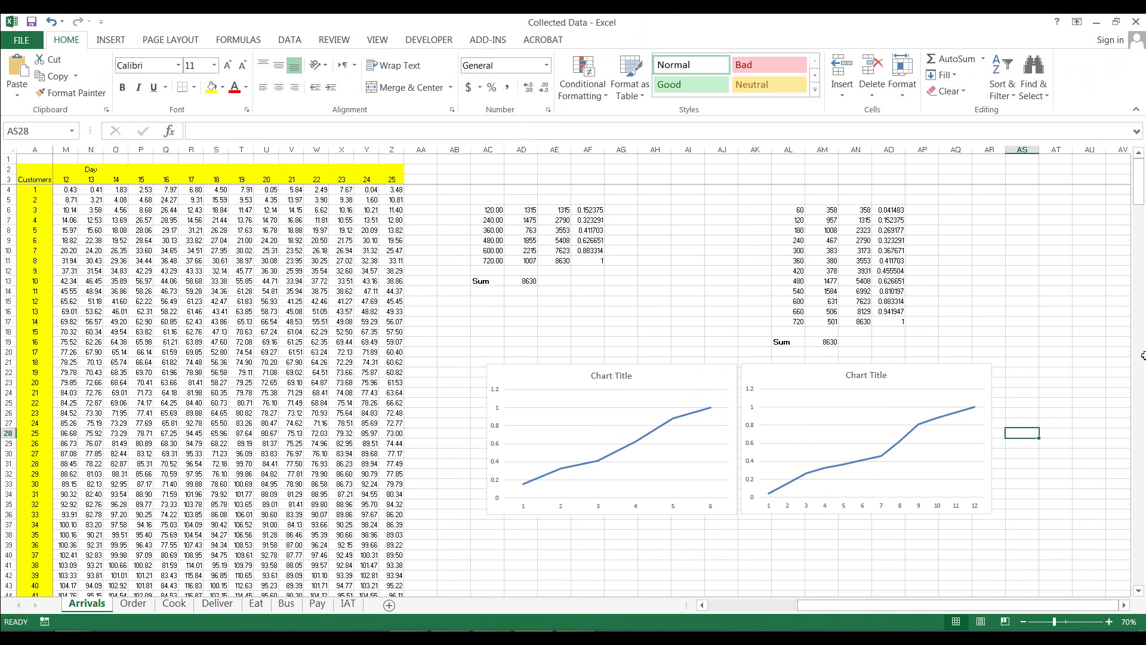
drag(1141, 198, 1141, 209)
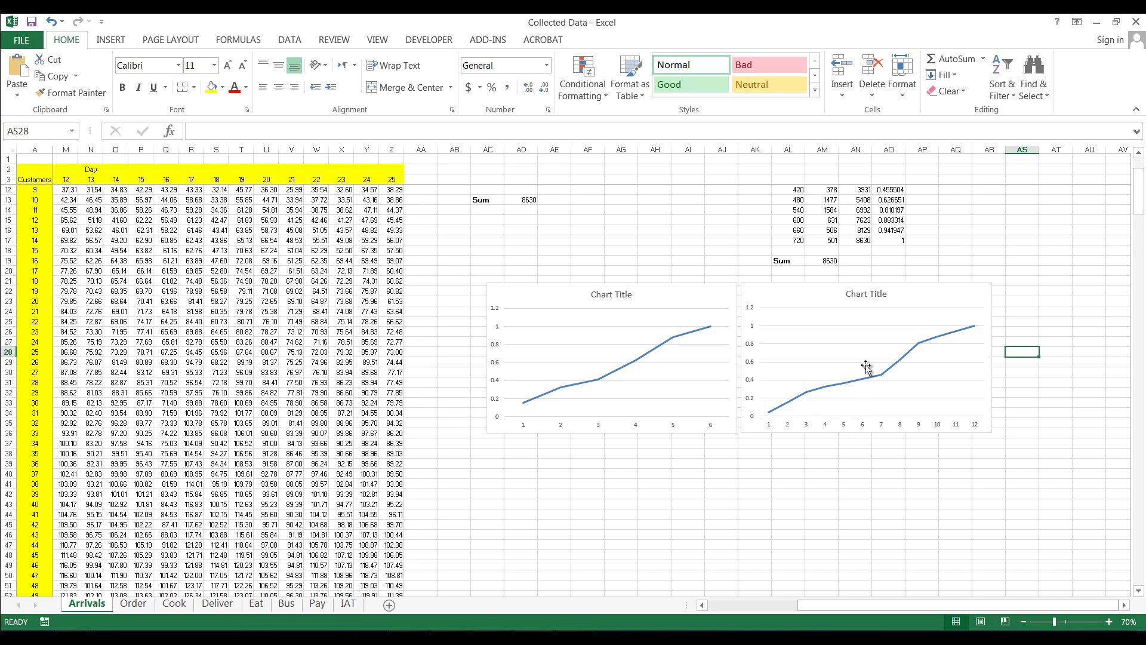
mouse_move(862, 380)
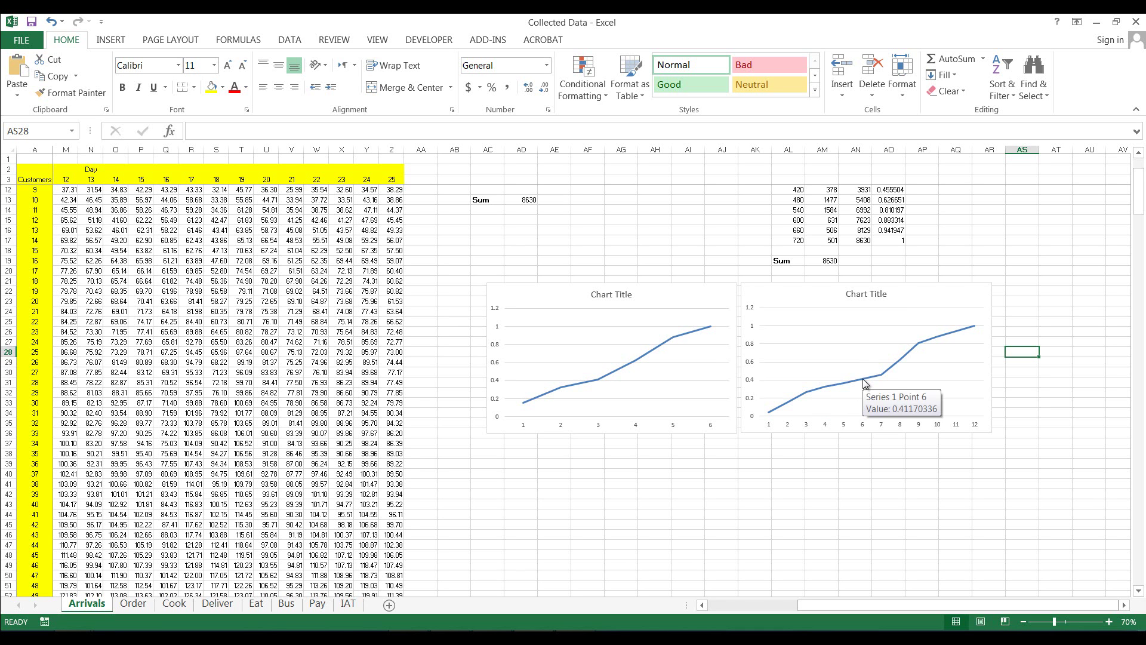
mouse_move(945, 335)
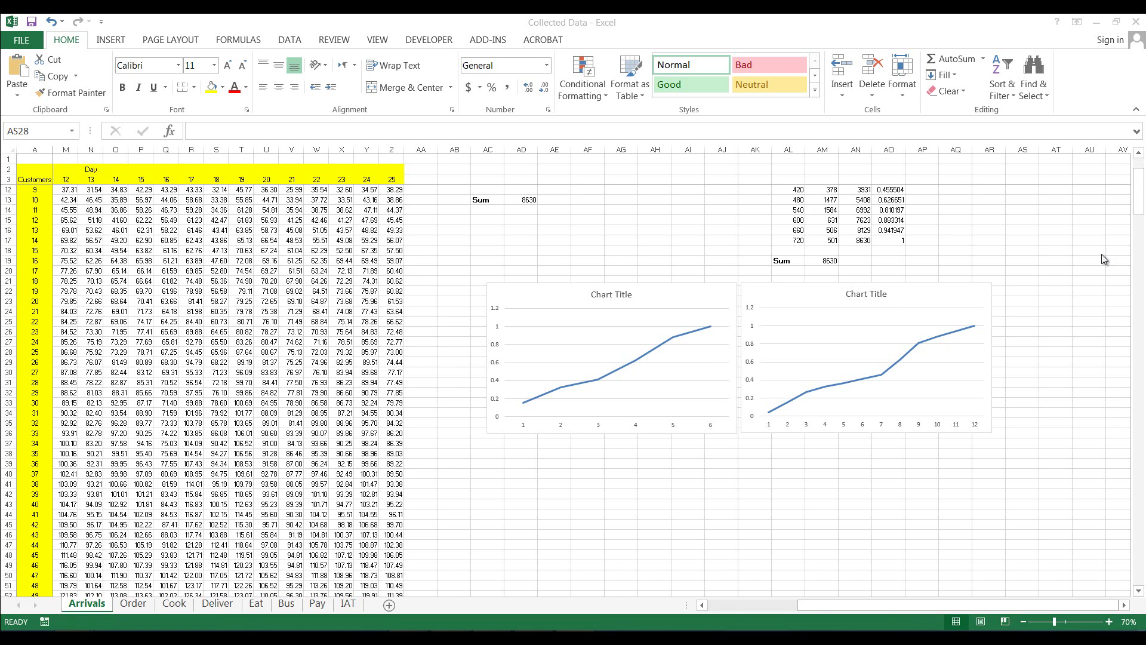
click(1140, 183)
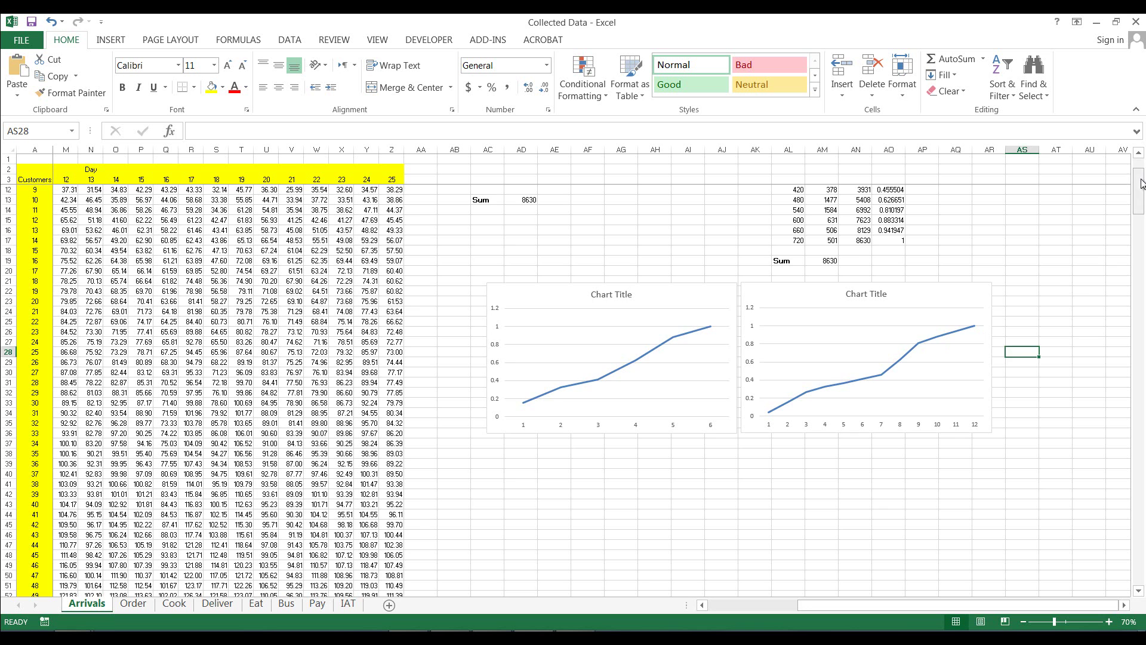
drag(1140, 183, 1140, 173)
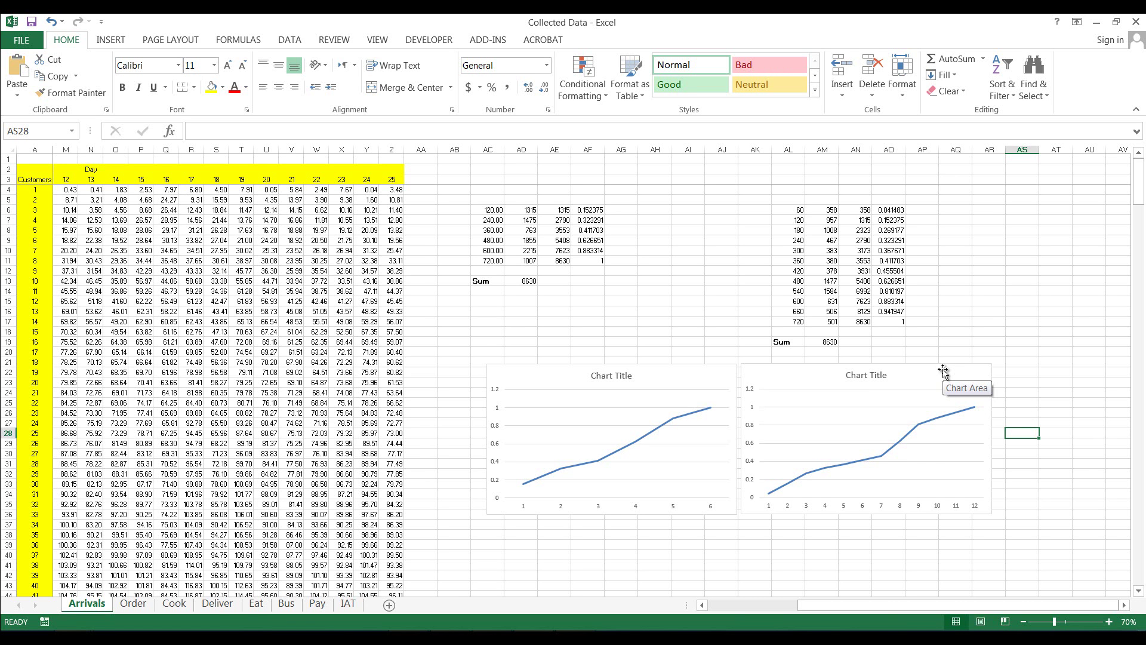
mouse_move(771, 497)
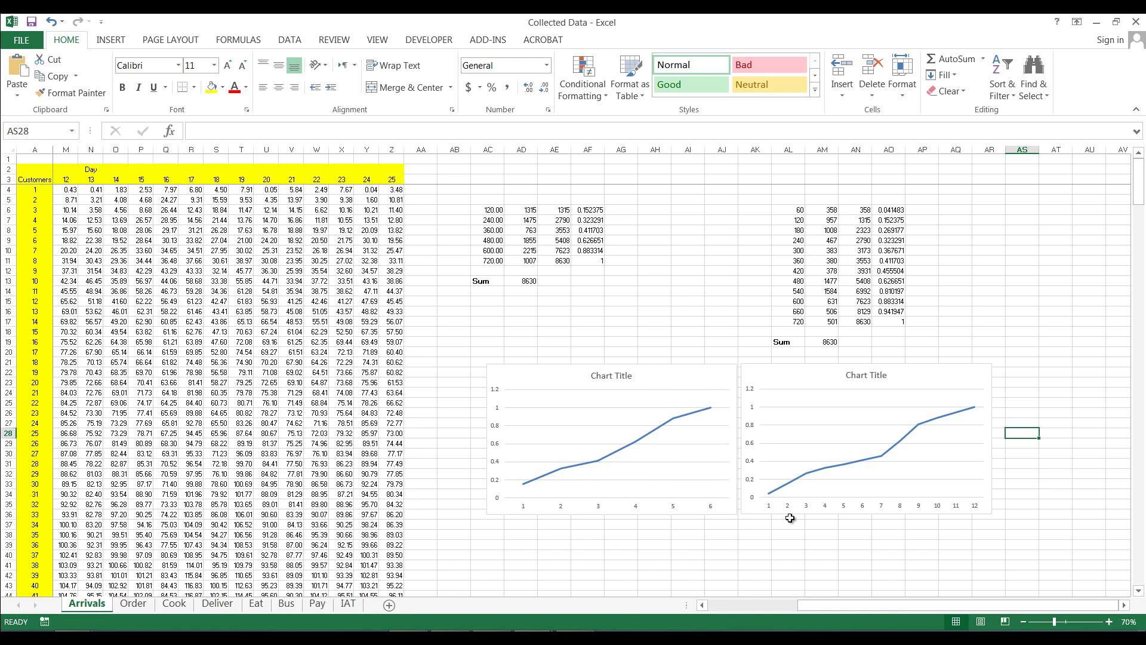
Step: Switch to the HistoRIA paper in Adobe Acrobat and review its plots and construction flow charts through page 10
key(alt+Tab)
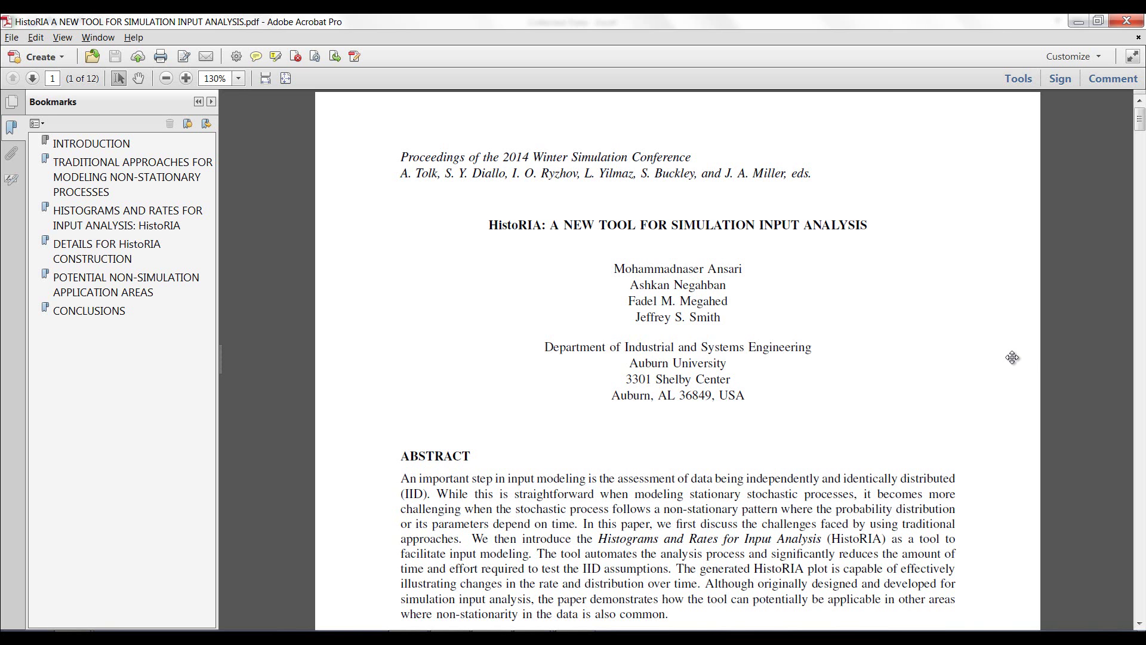
key(ctrl+1)
key(ctrl+0)
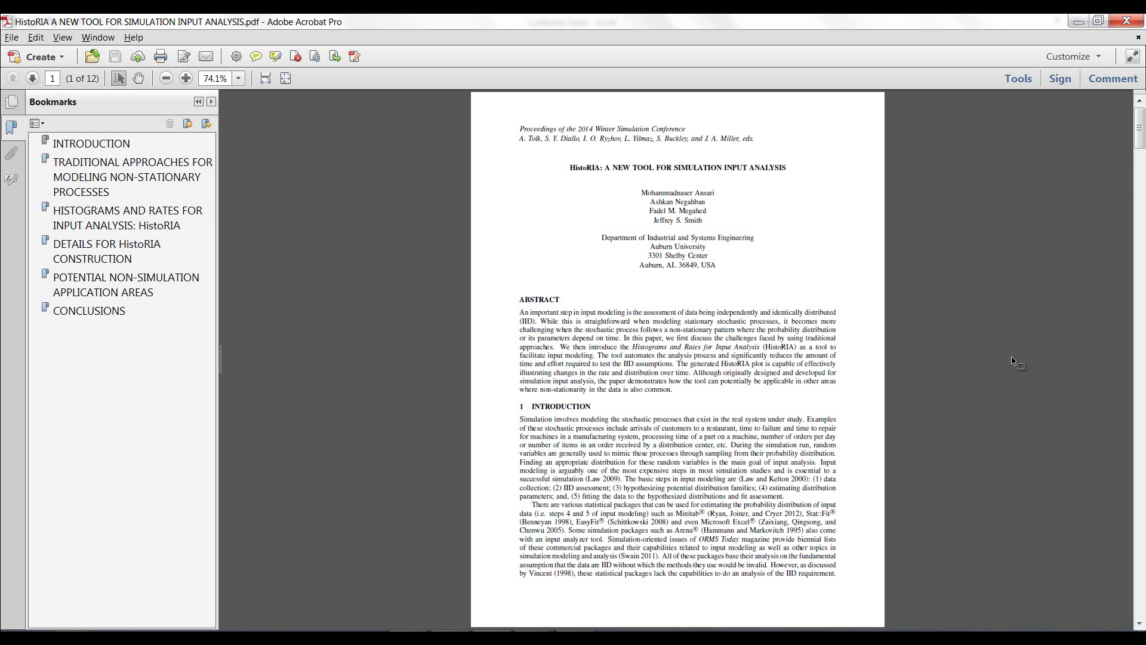
scroll(1013, 362, down, 4)
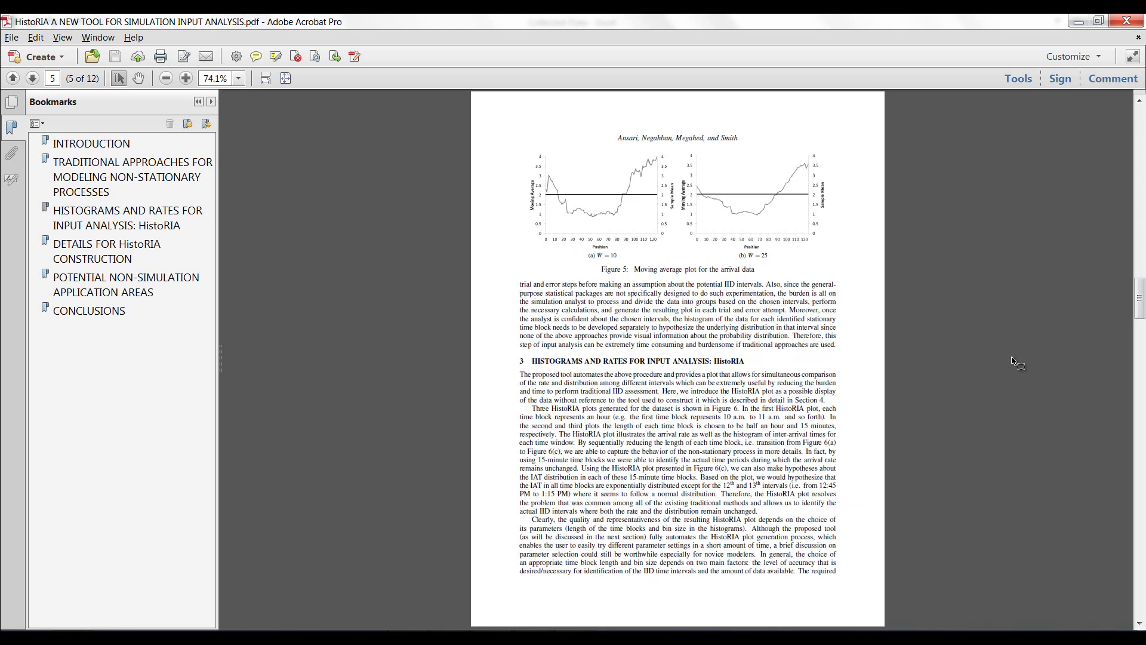
scroll(1013, 362, down, 1)
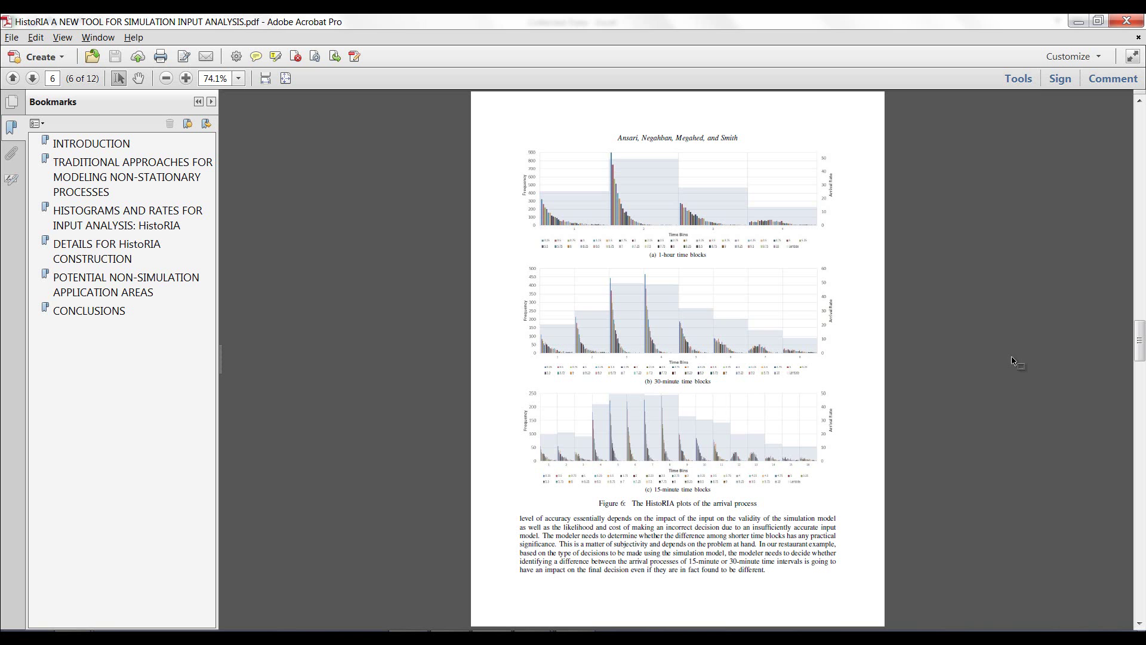
scroll(1013, 362, down, 1)
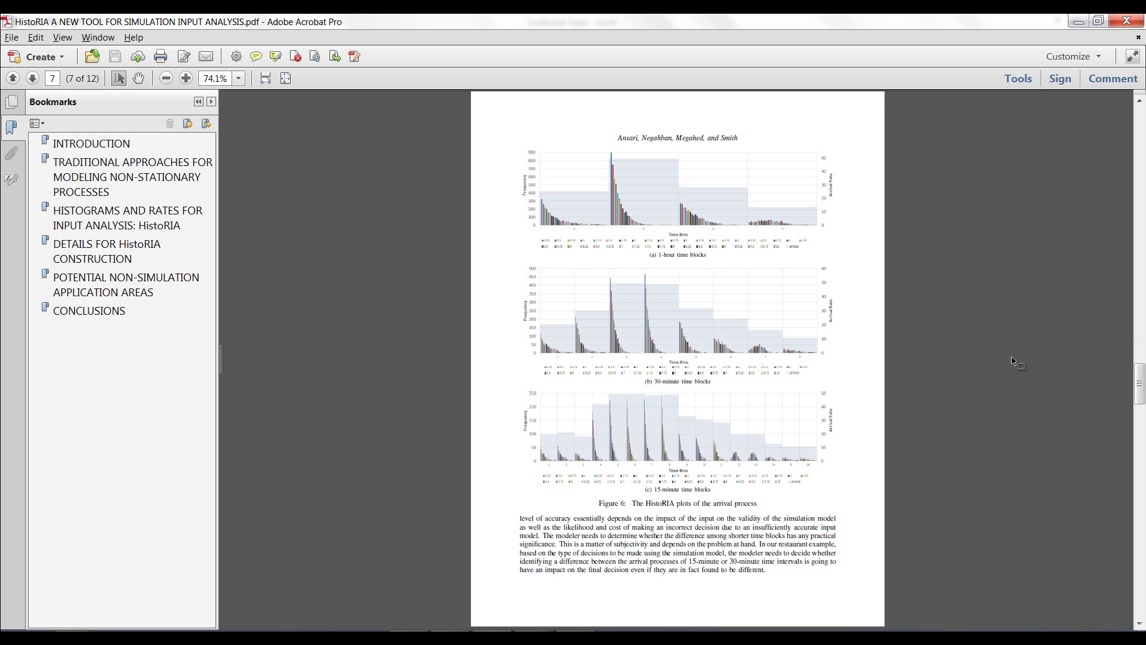
scroll(1013, 362, down, 1)
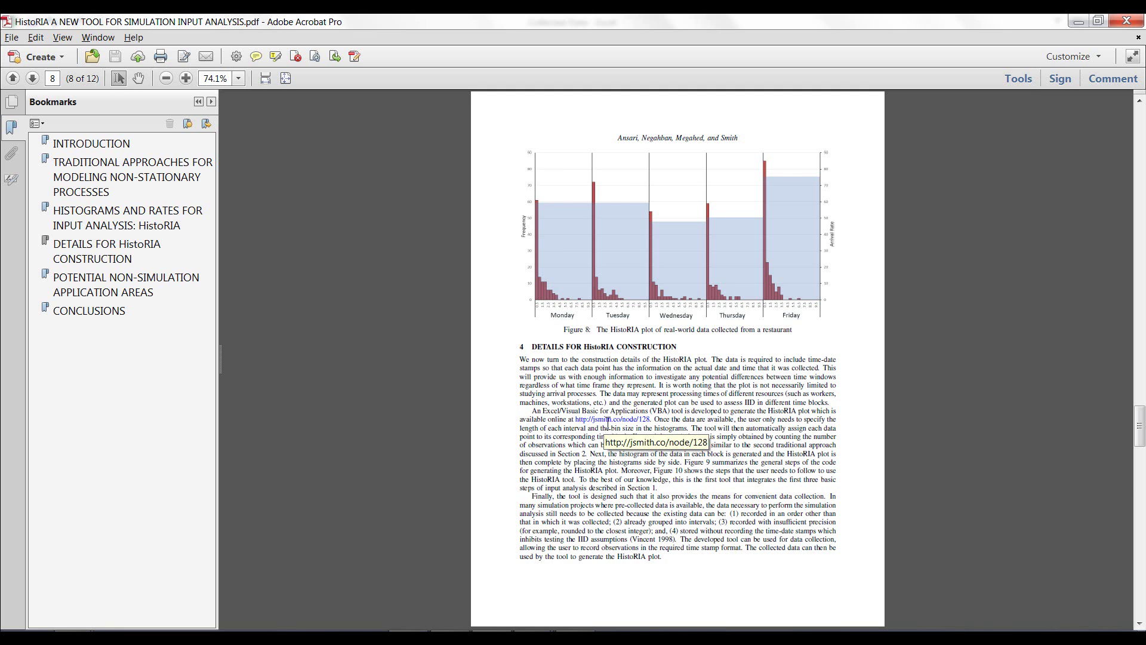
scroll(607, 424, down, 1)
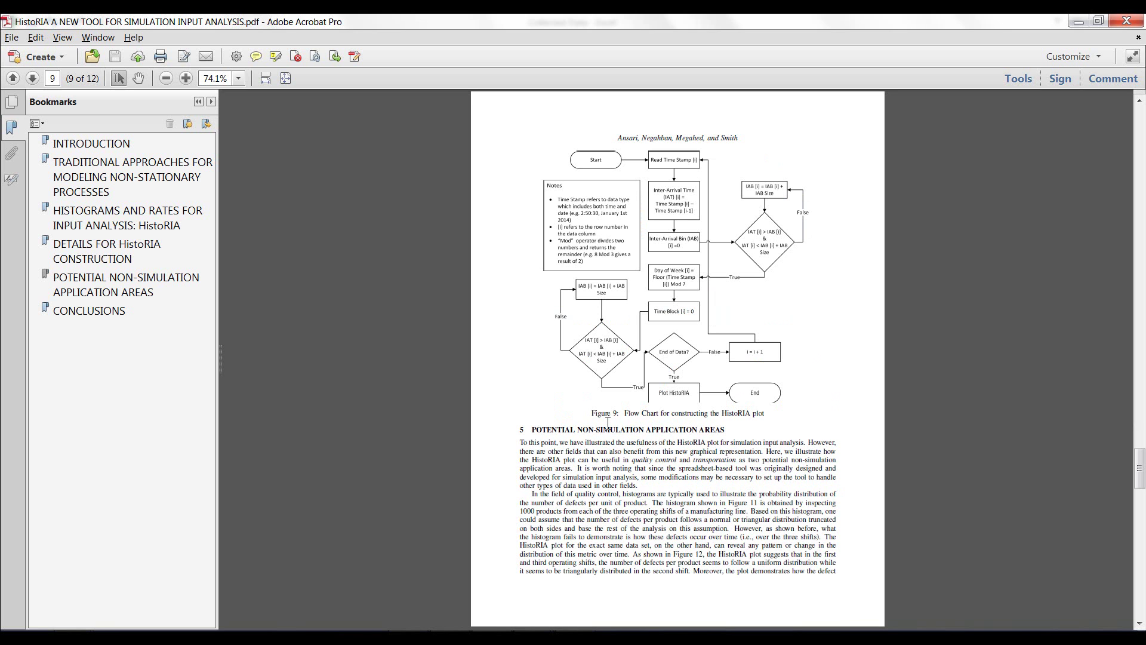
scroll(607, 424, down, 1)
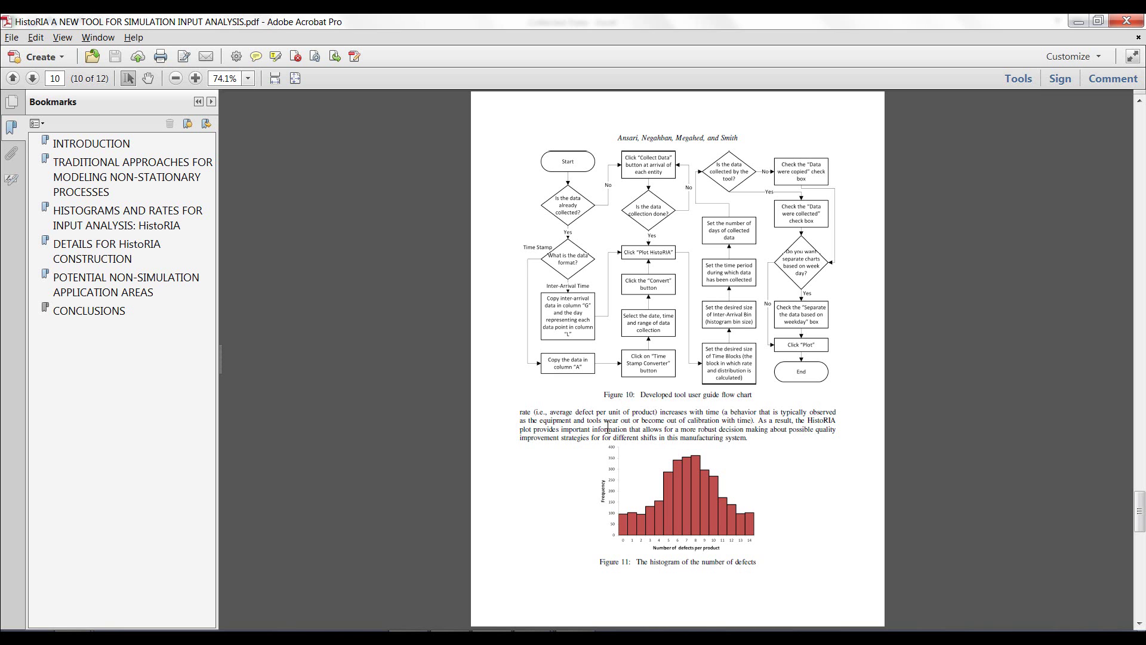
Step: Switch to the HisoRIA V3.1.1 workbook in Excel and record two arrival time stamps in the Collector column with Collect Data
mouse_move(533, 638)
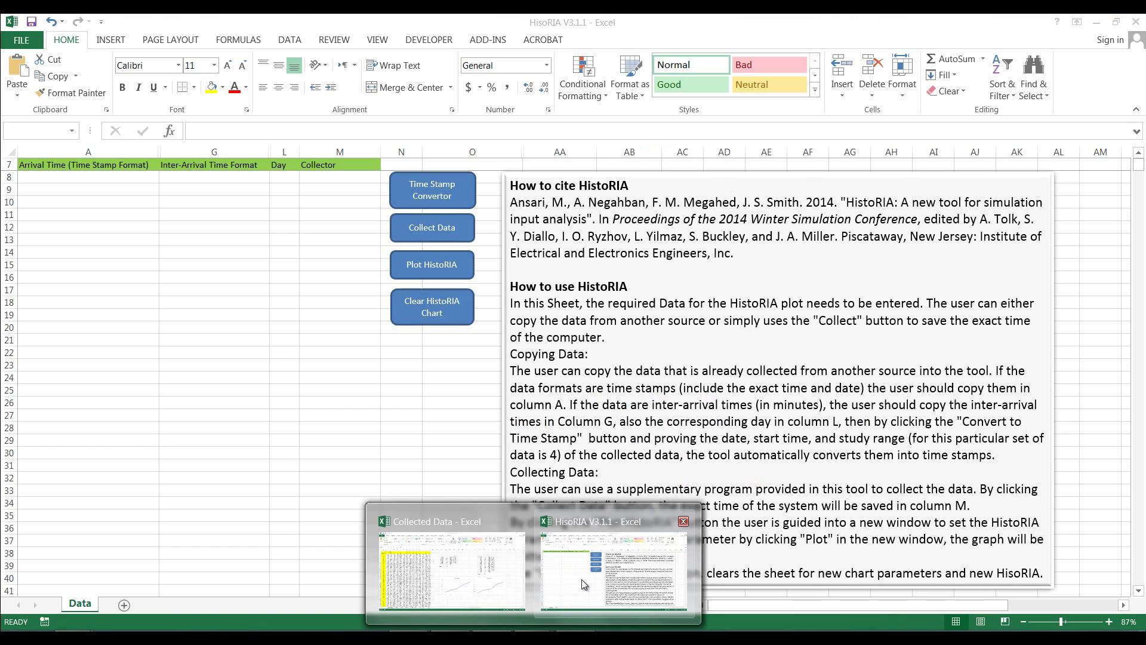
click(581, 578)
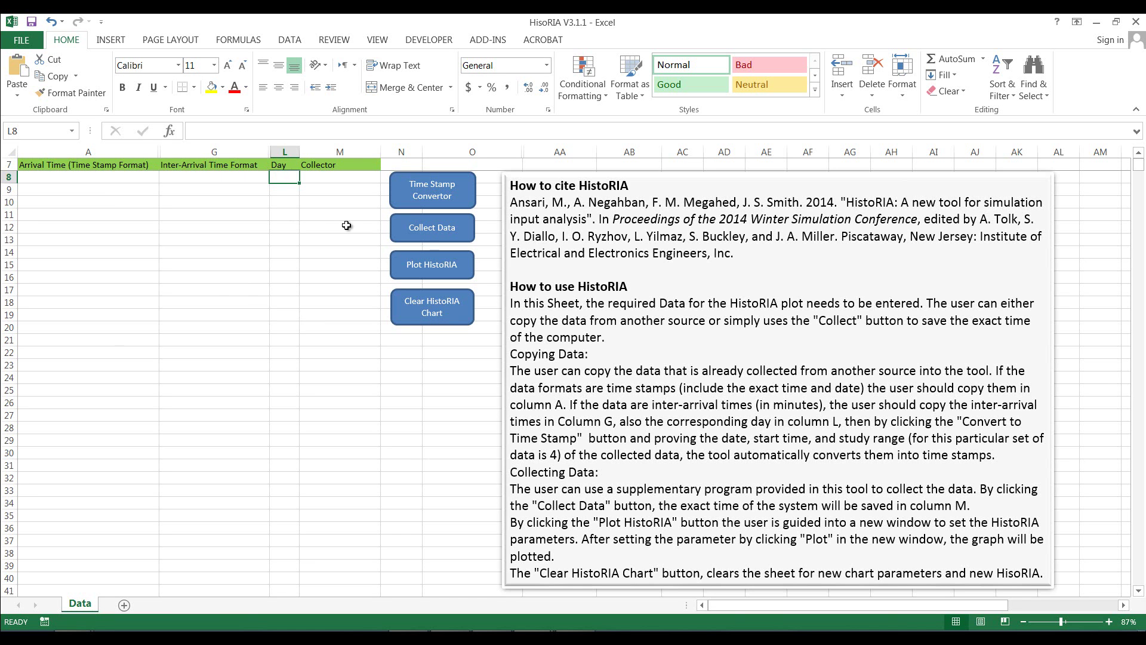
click(417, 236)
click(348, 179)
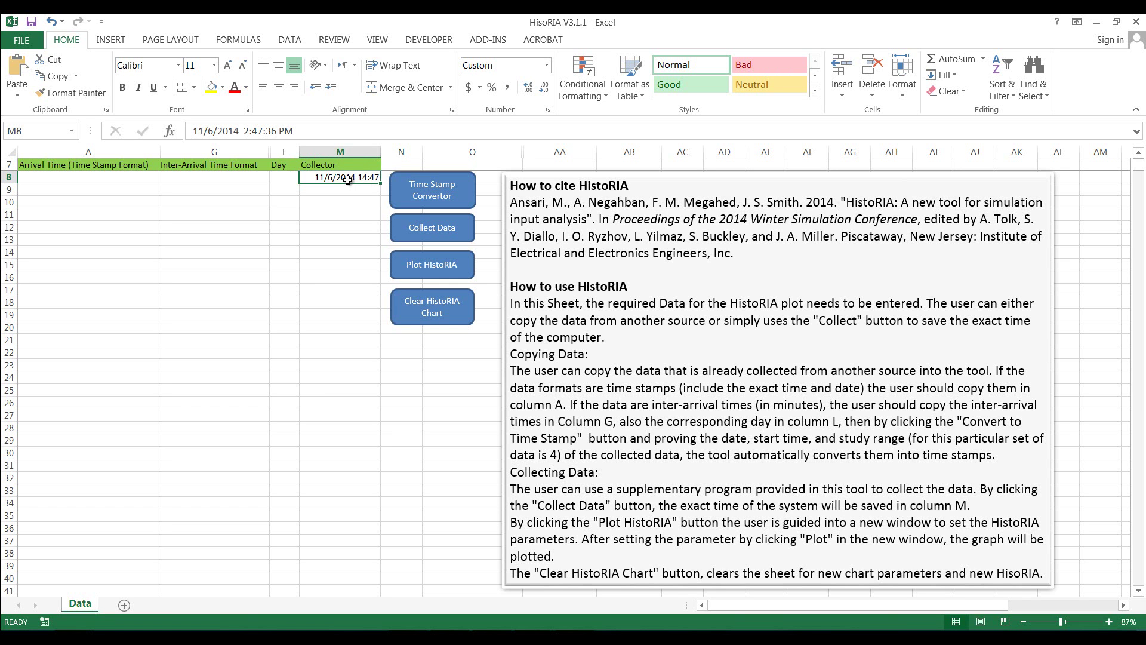
click(422, 231)
click(367, 189)
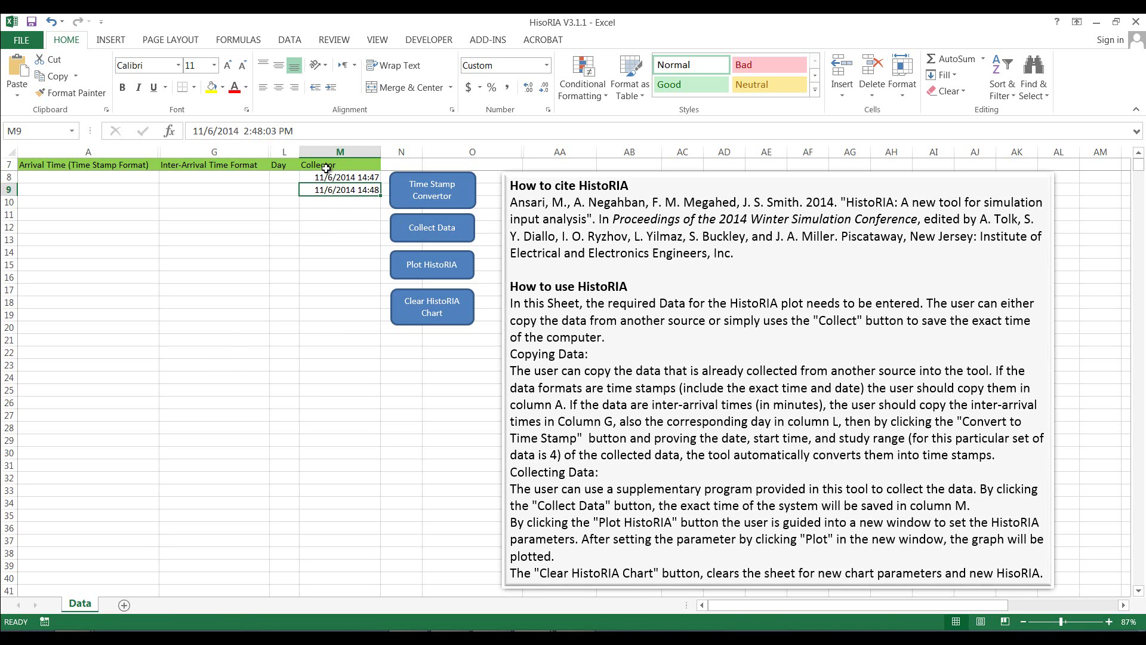
Step: Clear the two trial time stamps from M8:M9 in the Collector column
drag(326, 176, 330, 190)
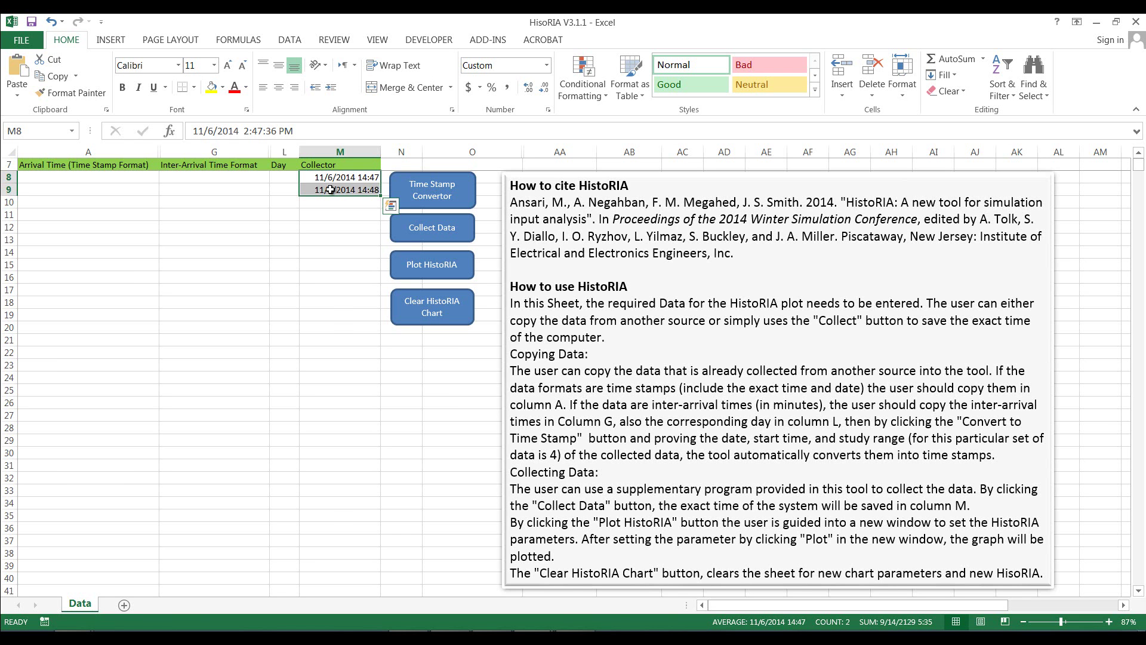
key(Delete)
click(338, 227)
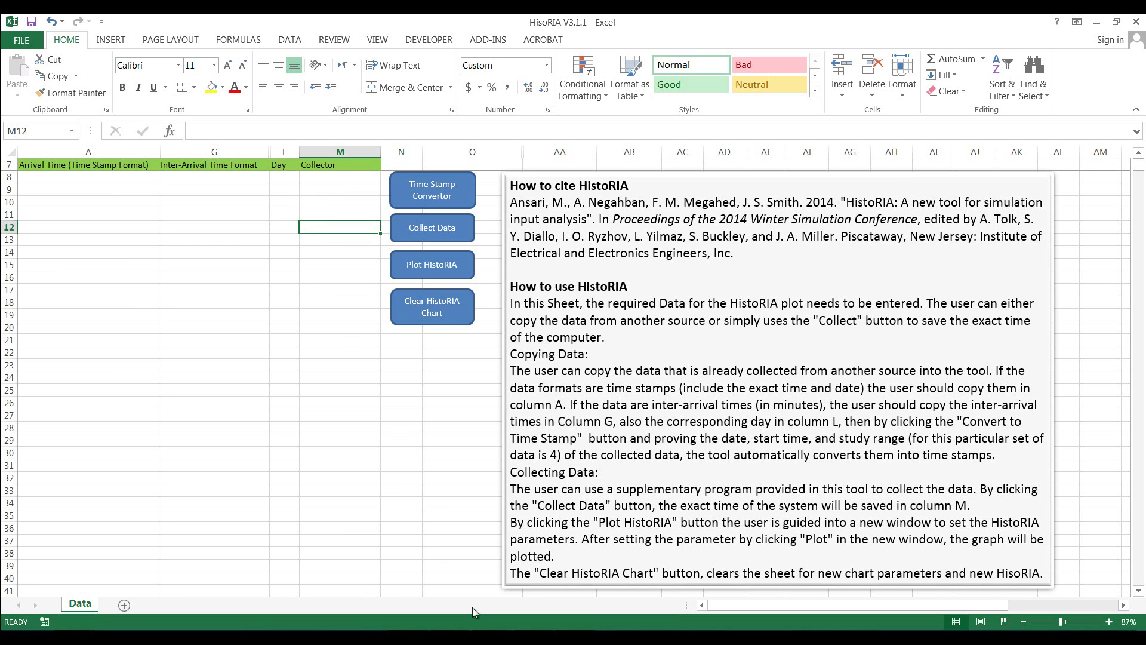
Step: Copy the day 1 inter-arrival times in B4:B347 from the IAT sheet of the Collected Data workbook
mouse_move(492, 637)
click(410, 570)
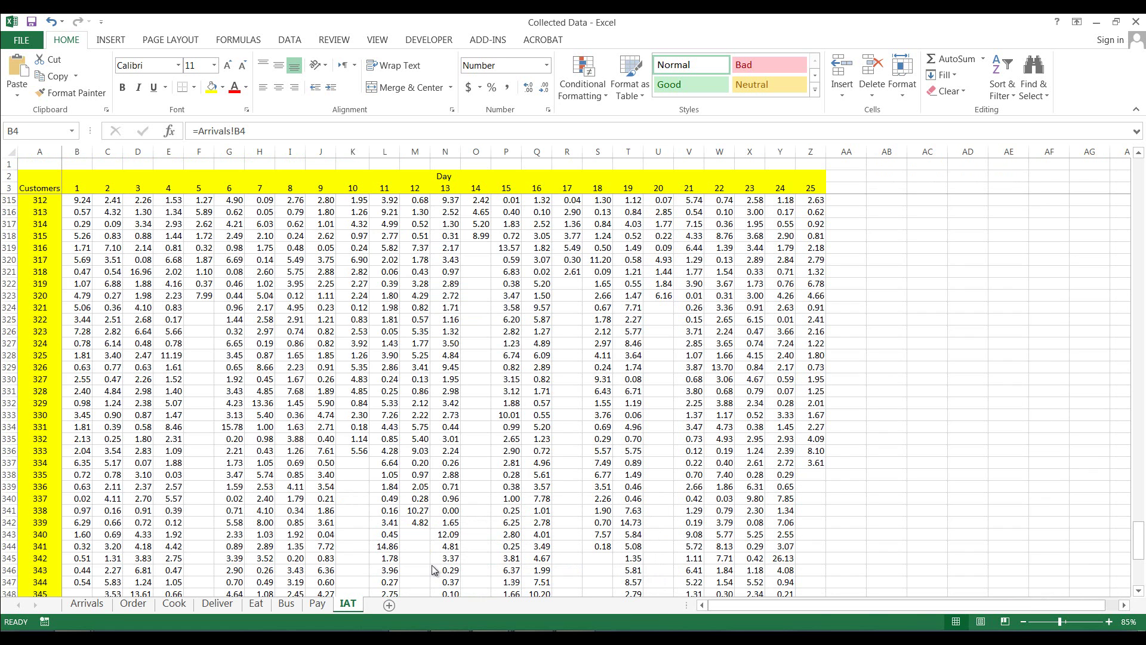
key(ctrl+shift+Down)
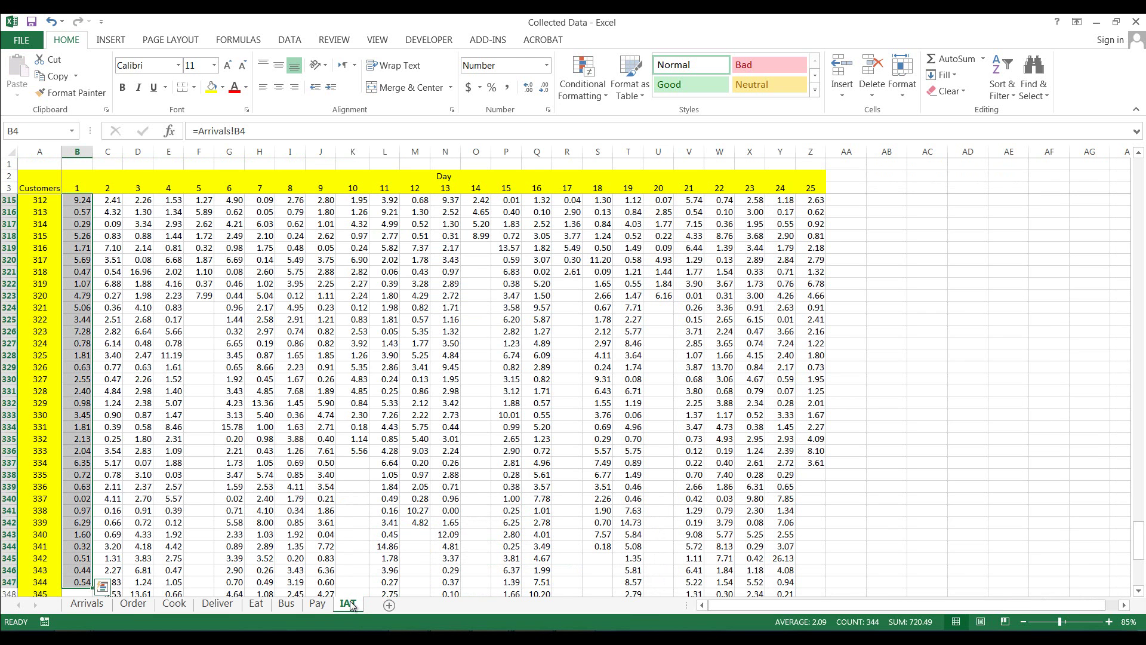
click(81, 201)
key(Up)
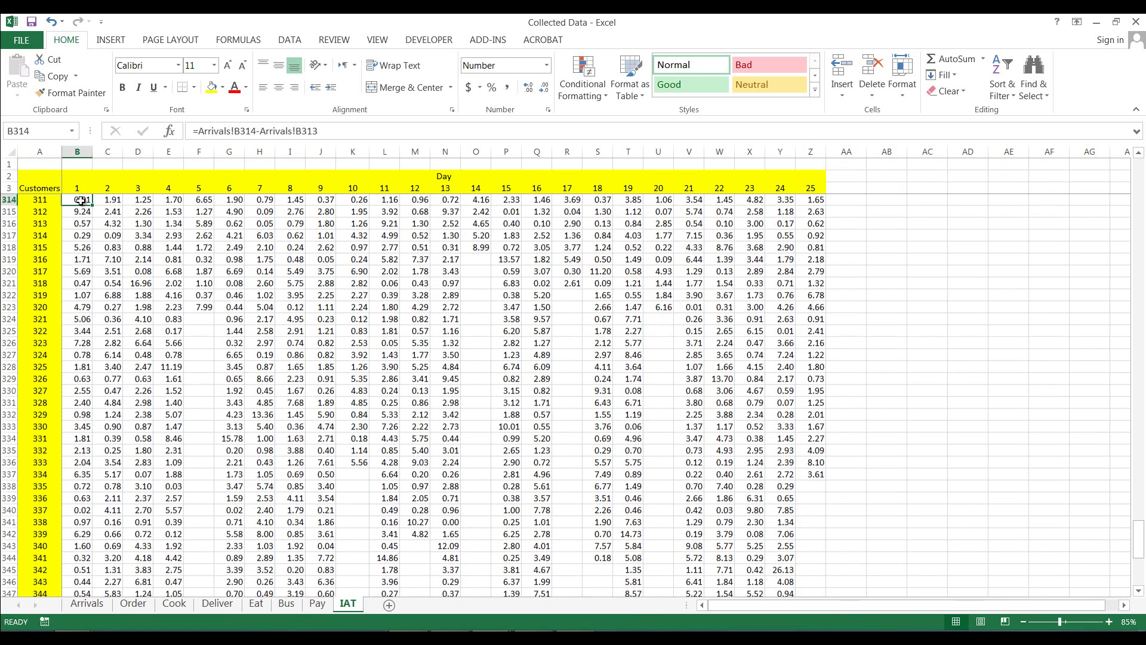
key(ctrl+Up)
key(Down)
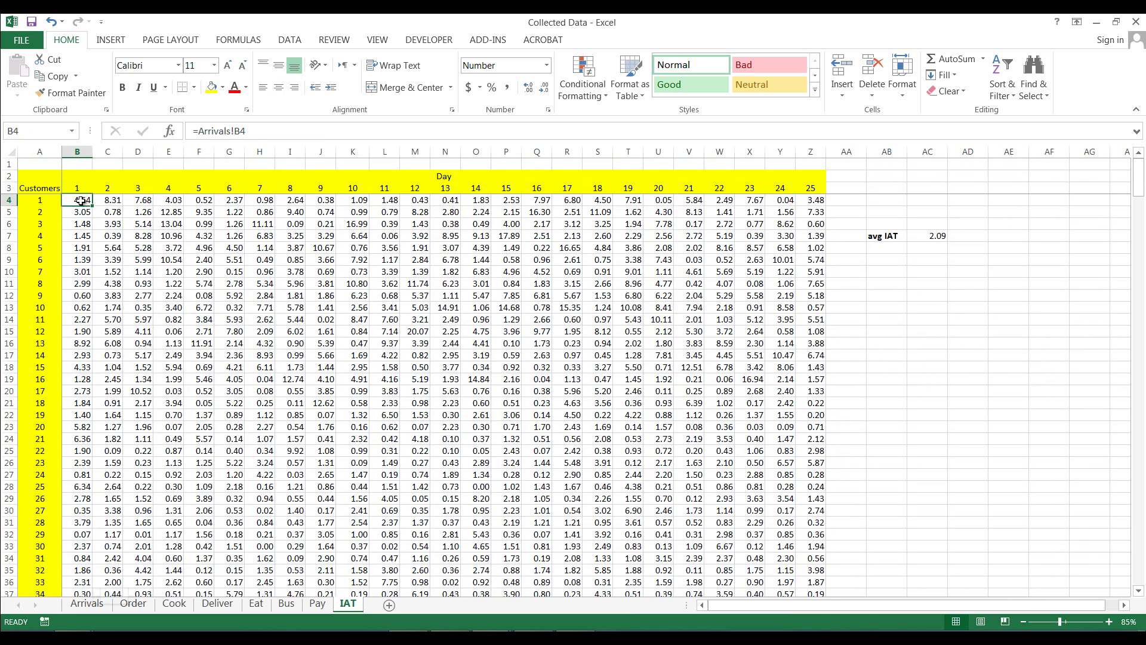
key(ctrl+shift+Down)
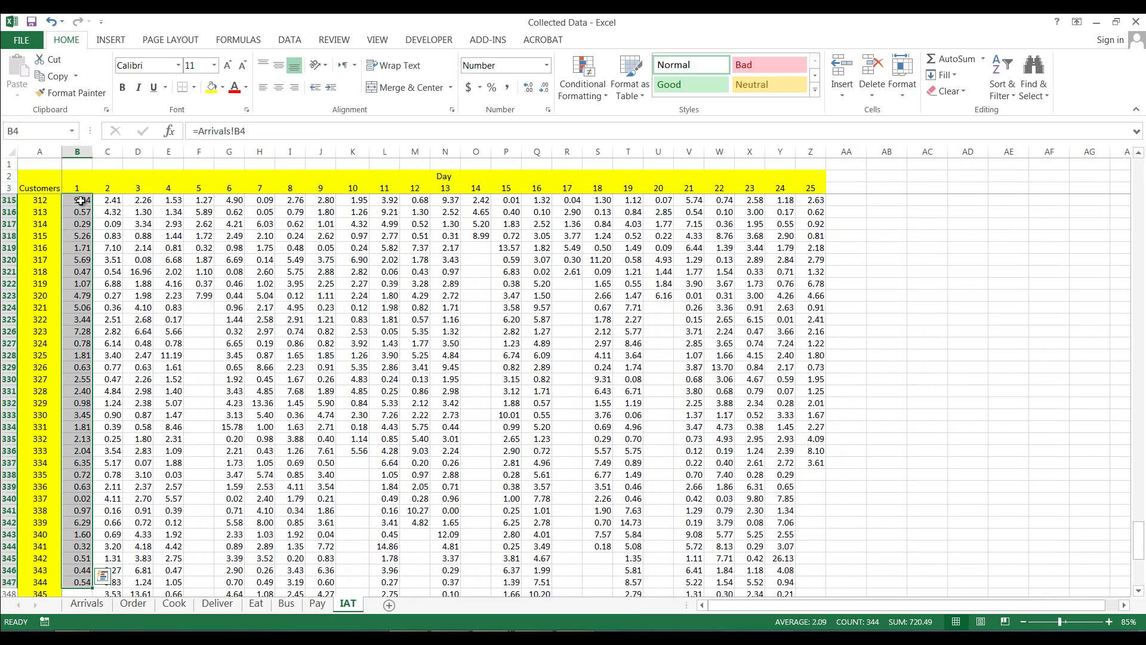
key(ctrl+c)
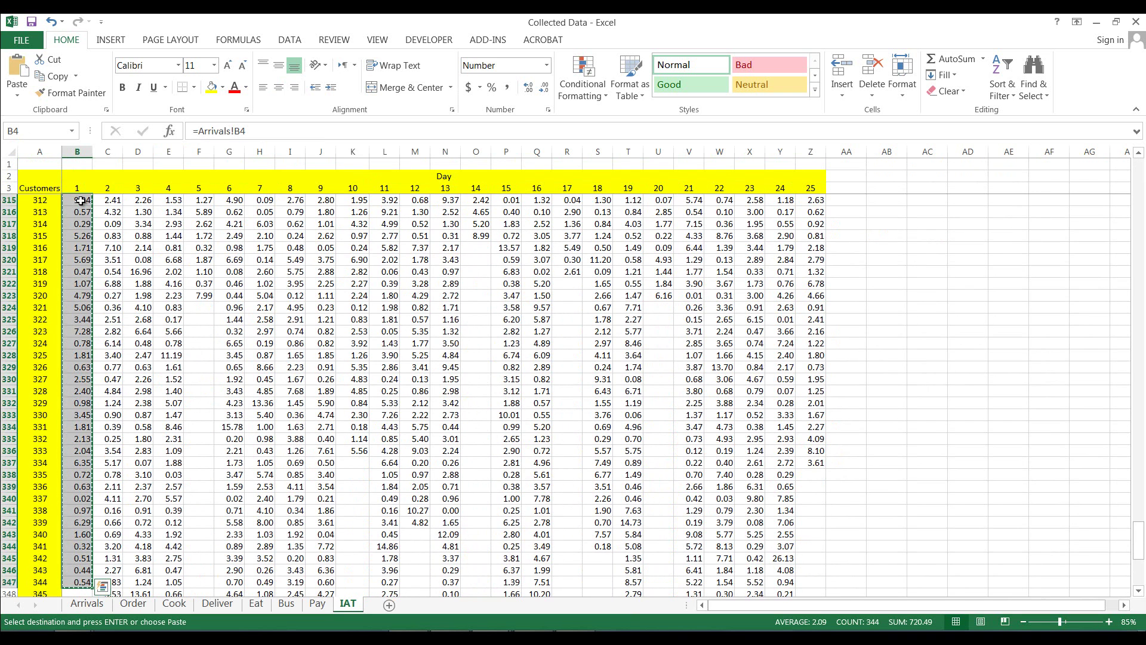
Step: Paste the copied times as values into the HisoRIA V3.1.1 workbook's Inter-Arrival Time Format column, starting at G8
key(alt+Tab)
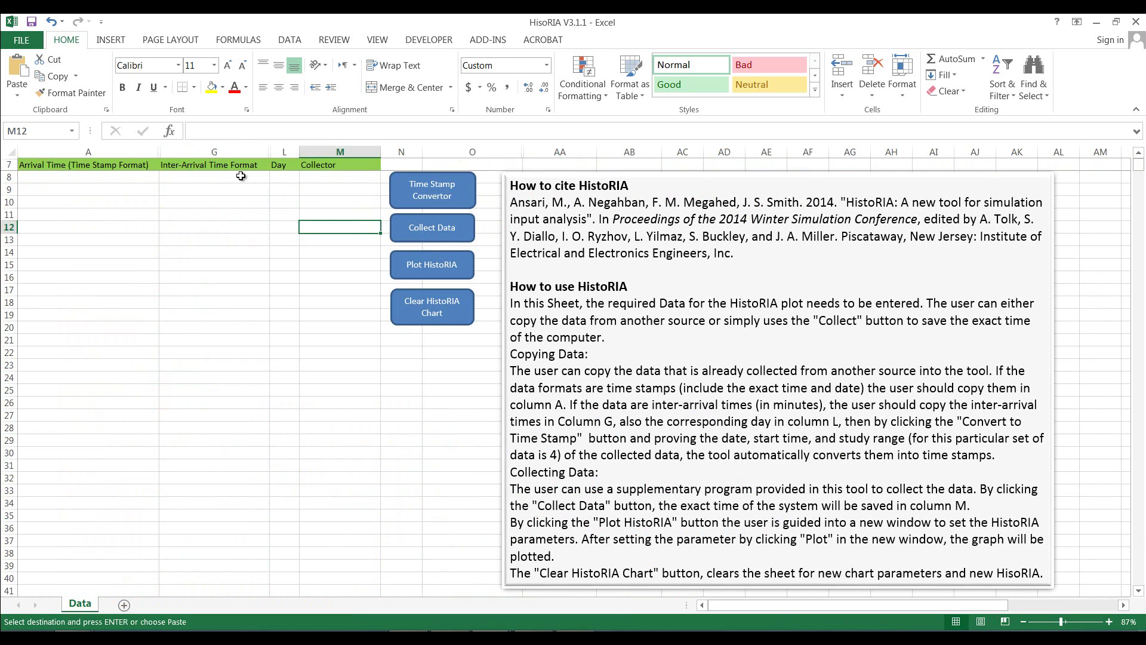
click(241, 176)
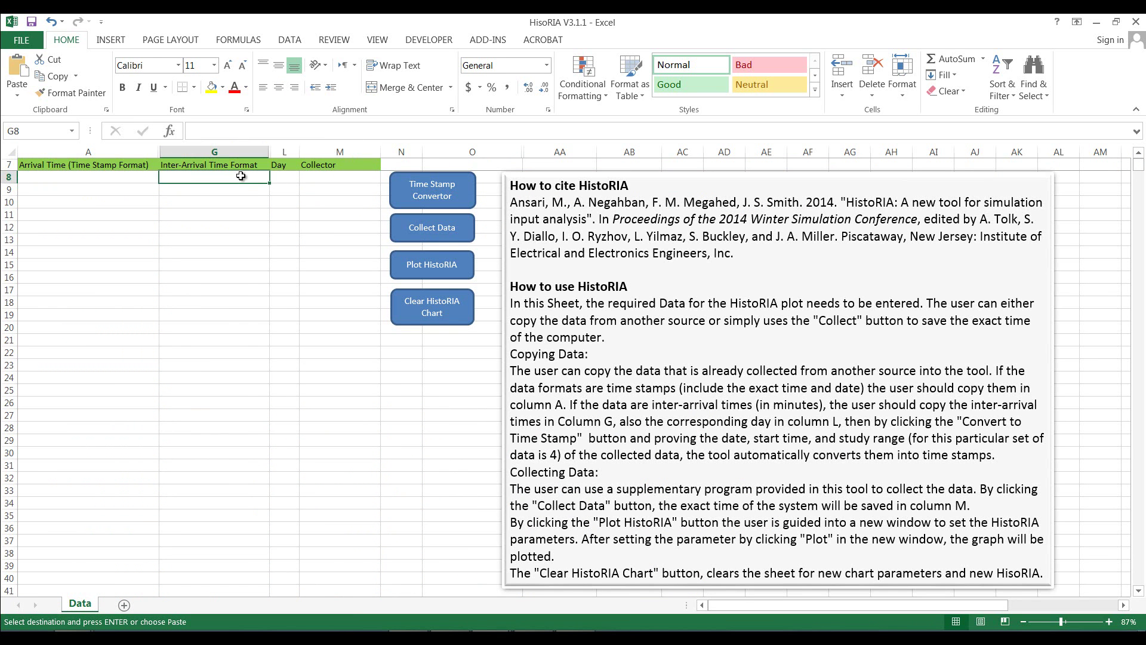
right_click(240, 176)
click(294, 241)
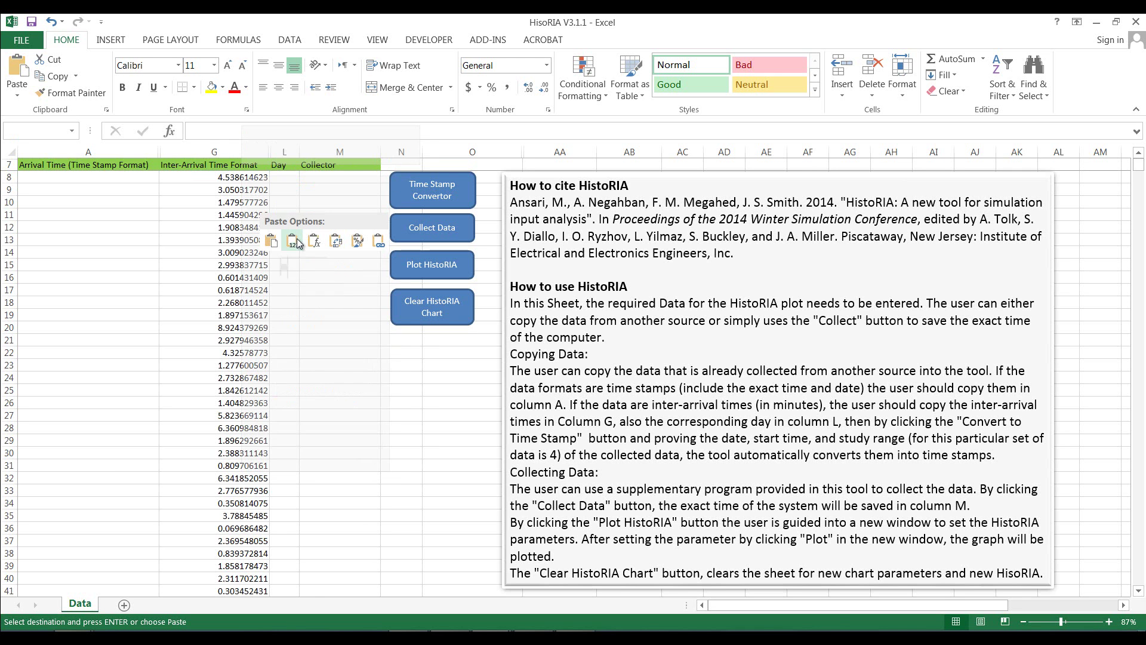
Step: Enter day 1 in L8 and fill it down to L351 beside the inter-arrival times
click(283, 174)
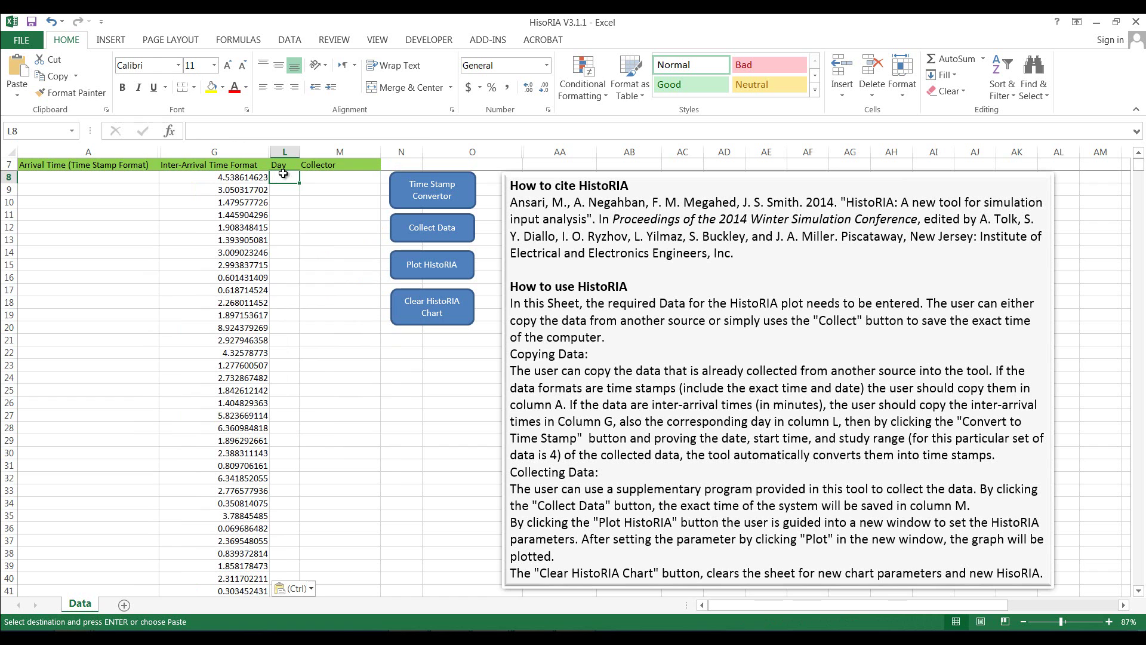
text(1)
key(Return)
click(291, 176)
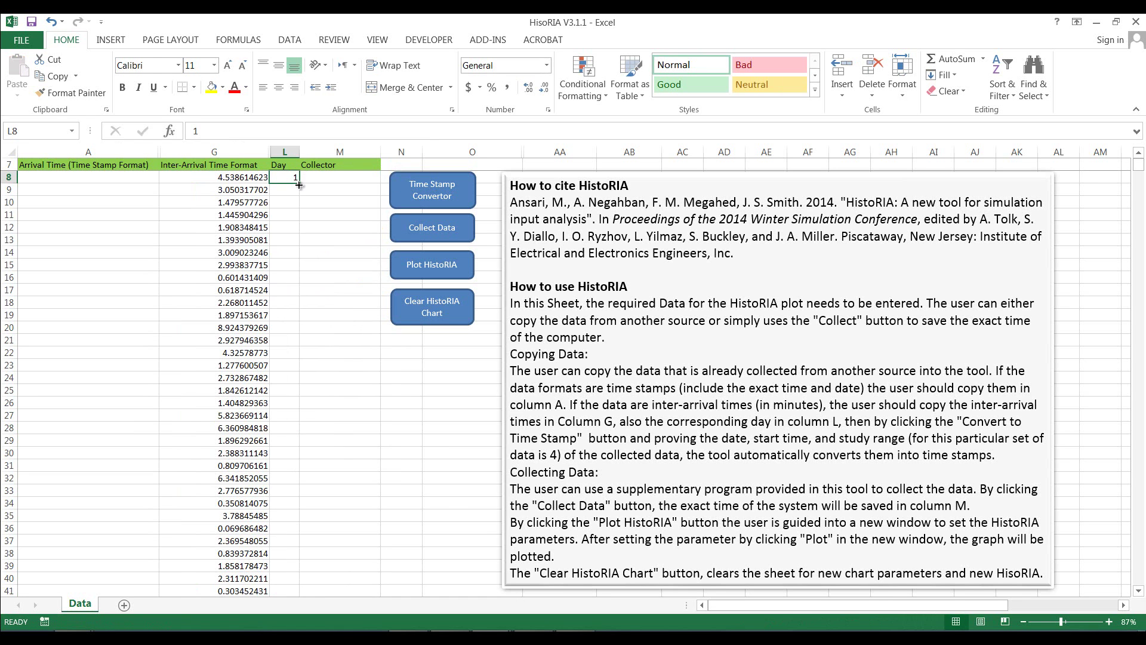
drag(299, 182, 313, 621)
drag(319, 511, 290, 561)
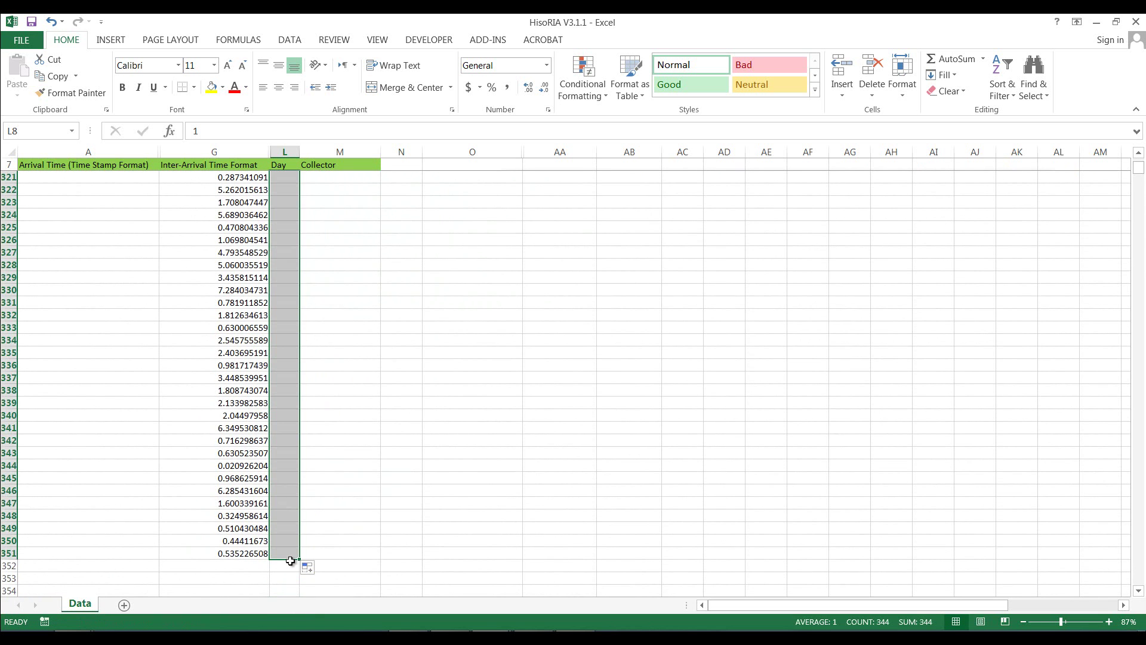
click(279, 550)
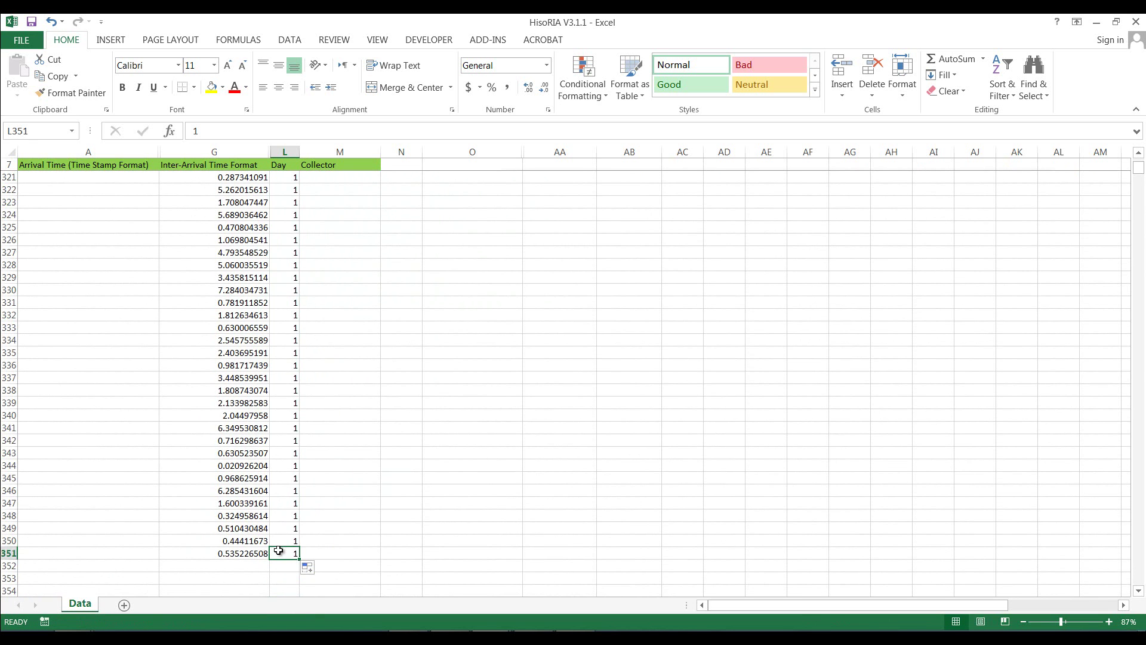
key(Left)
key(ctrl+Up)
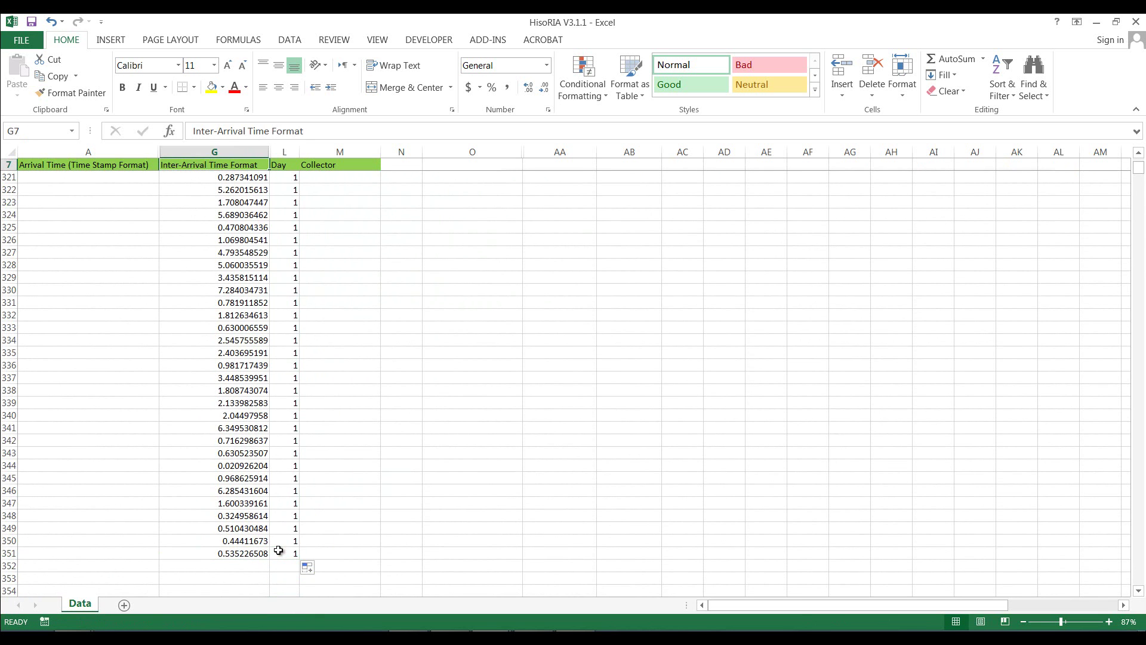
Step: Copy the day 2 inter-arrival times in C4:C348 from the IAT sheet of the Collected Data workbook
key(Down)
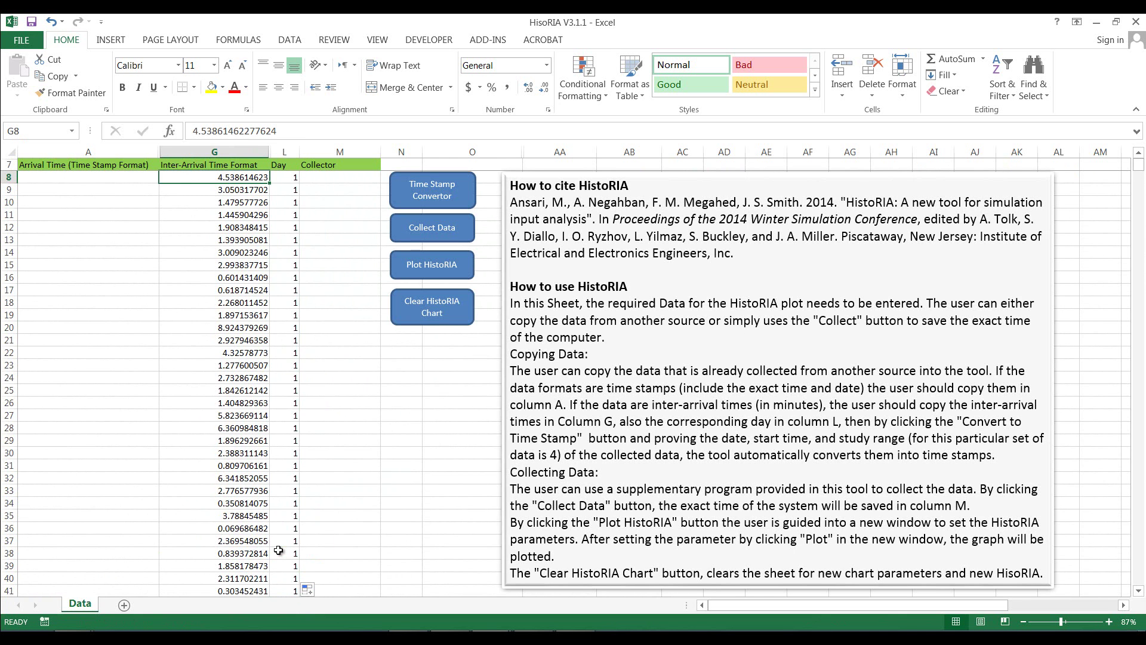
key(alt+Tab)
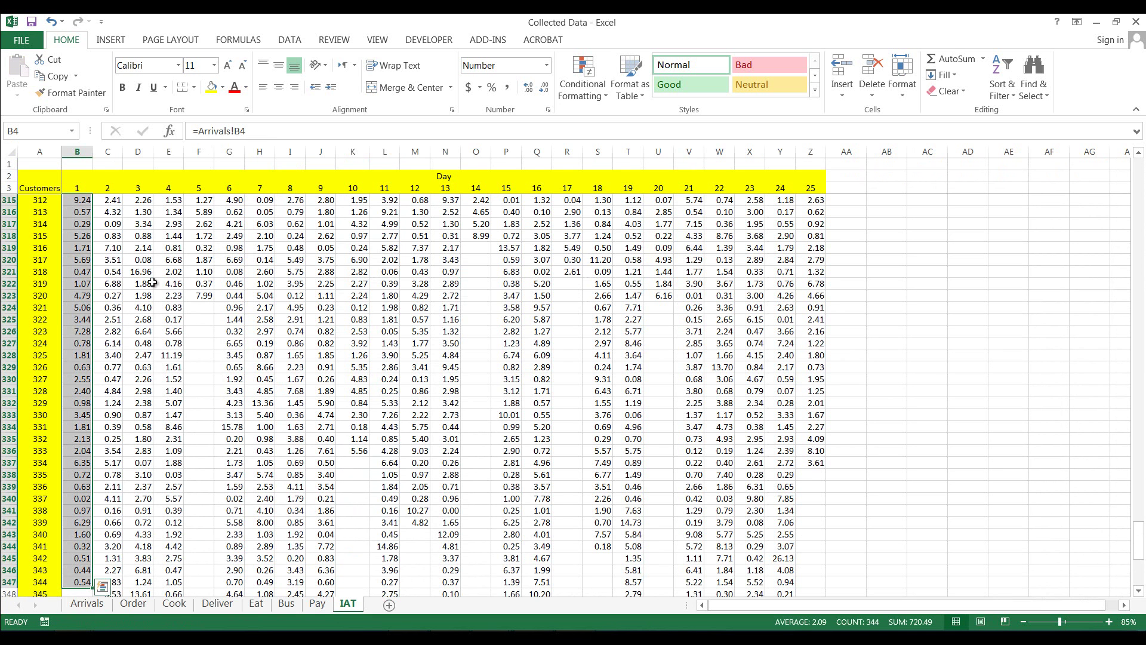
key(Right)
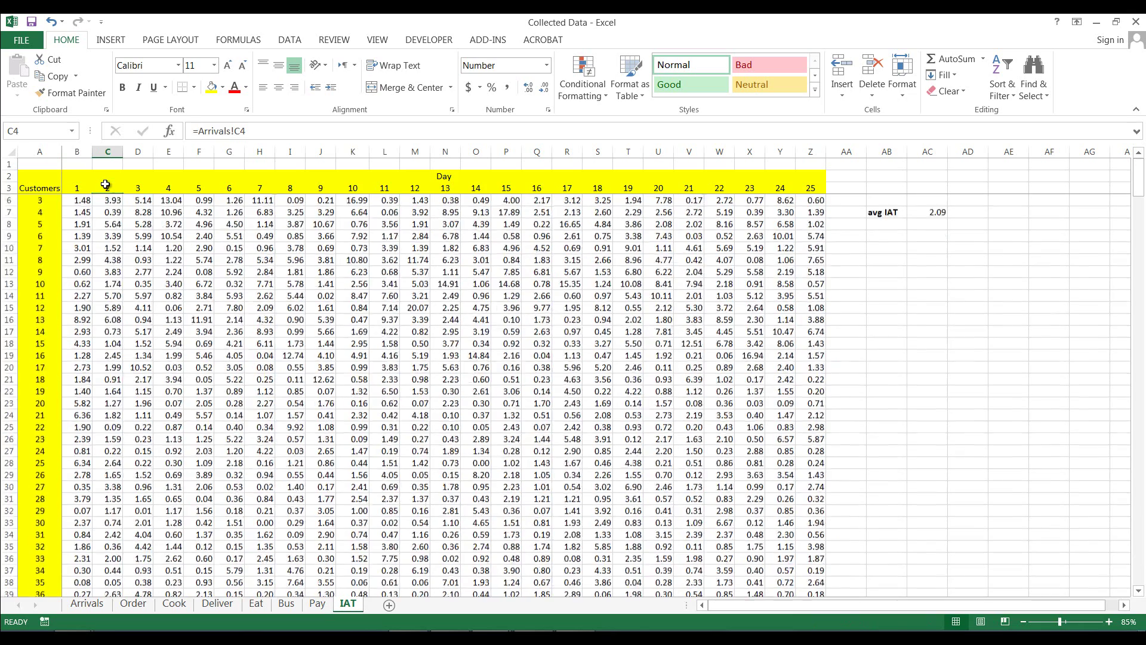
key(ctrl+shift+Down)
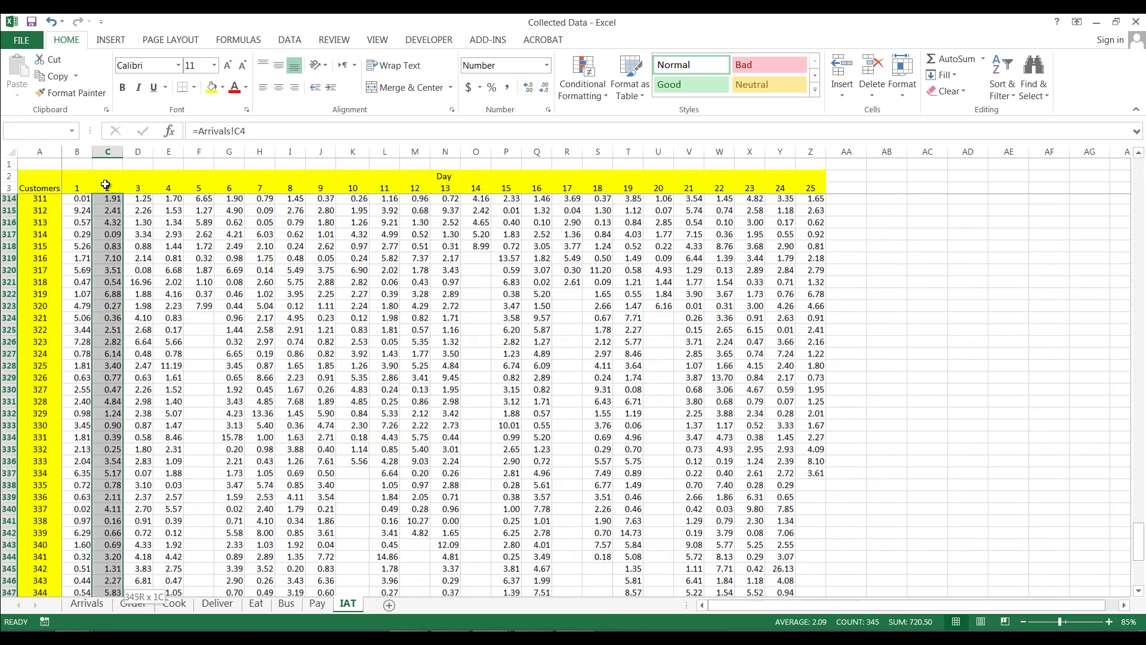
key(ctrl+c)
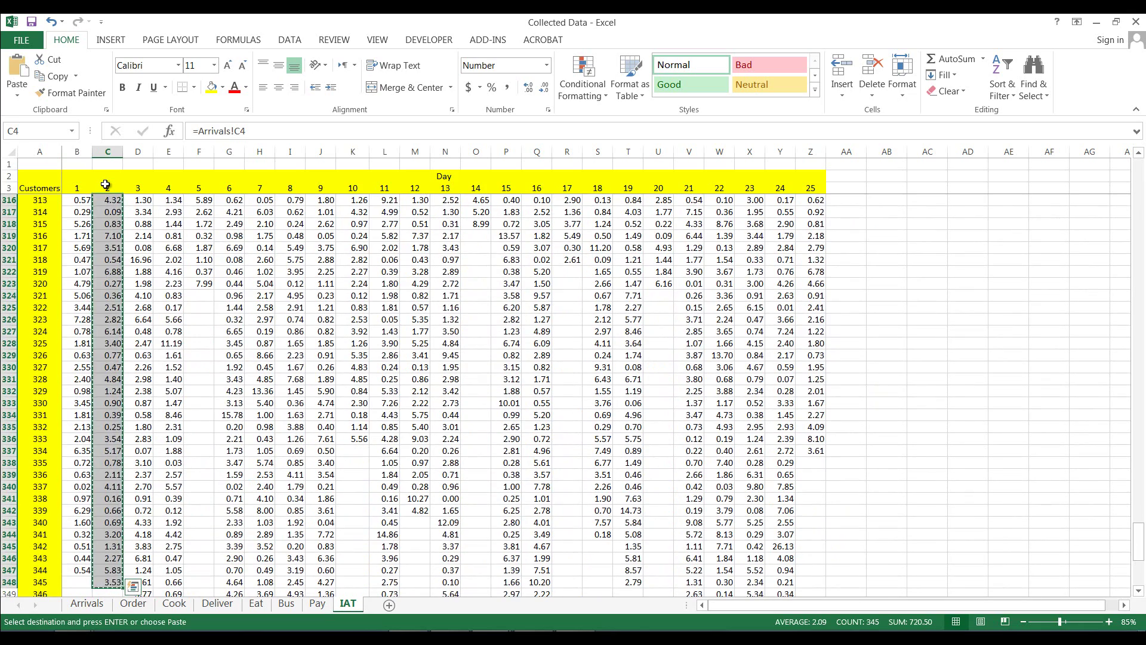
Step: Paste the copied day 2 times as values into the HisoRIA V3.1.1 workbook's Inter-Arrival Time Format column, starting at G352
key(alt+Tab)
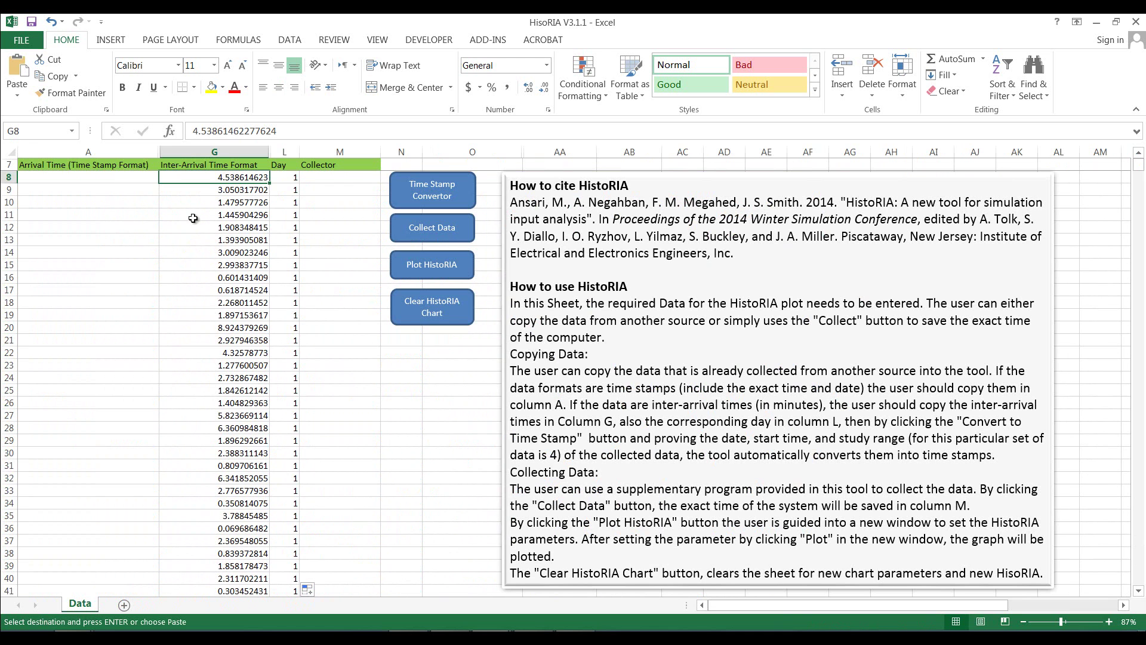
key(ctrl+Down)
key(Down)
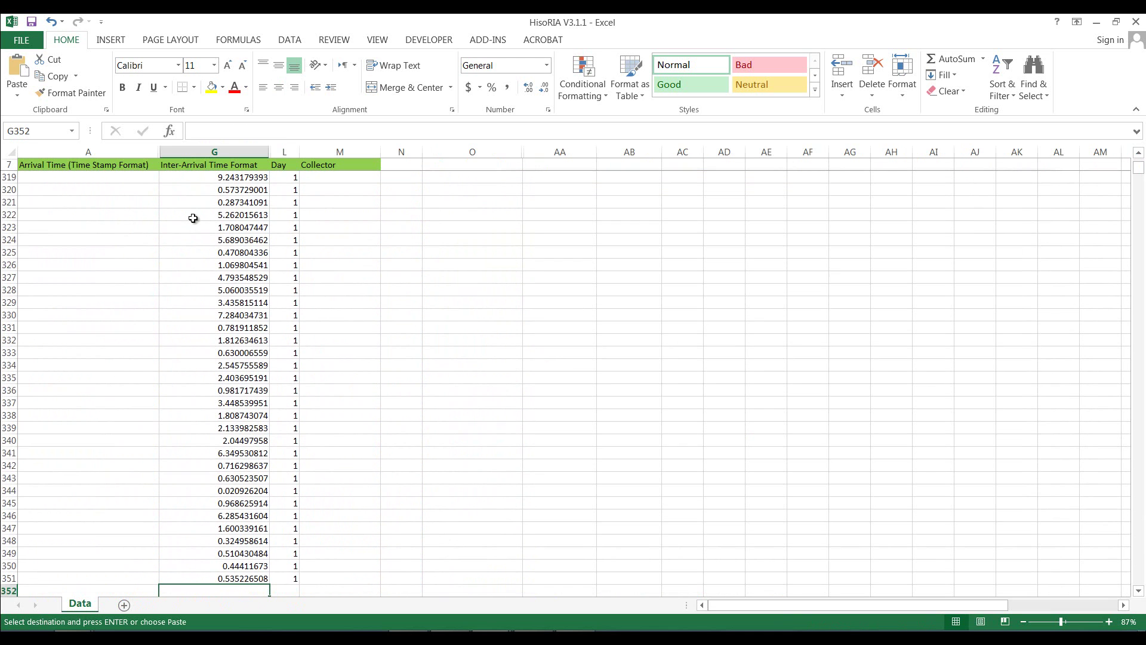
right_click(255, 590)
click(305, 361)
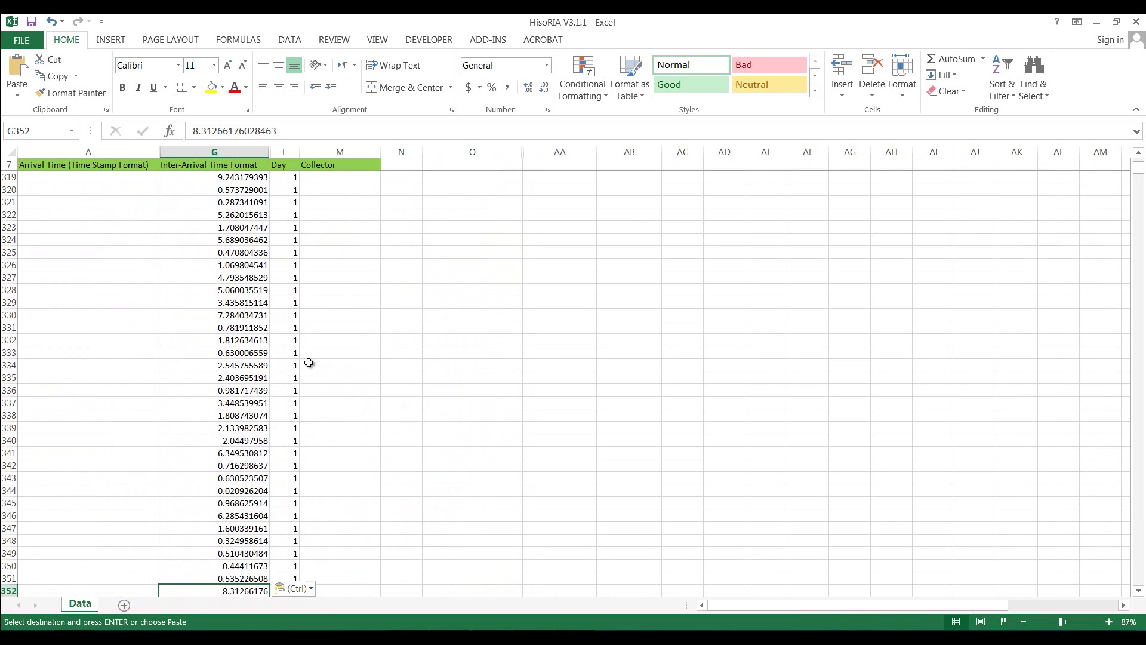
click(356, 576)
key(Escape)
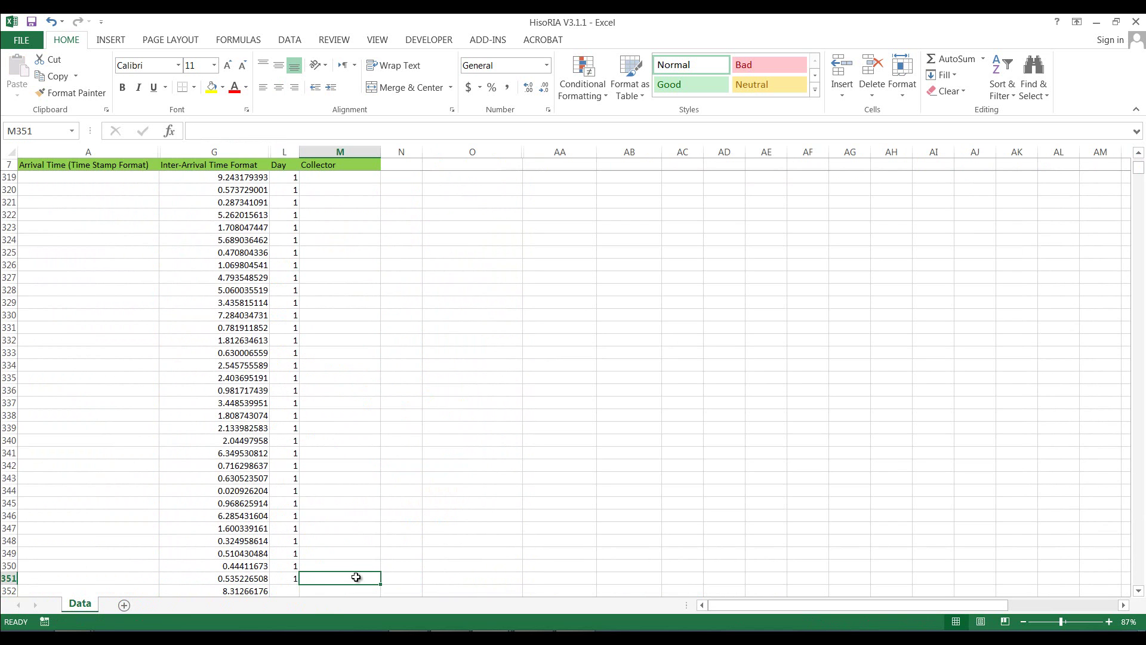
Step: Enter day 2 in L352 and fill it down to L696 beside the day 2 inter-arrival times
click(292, 592)
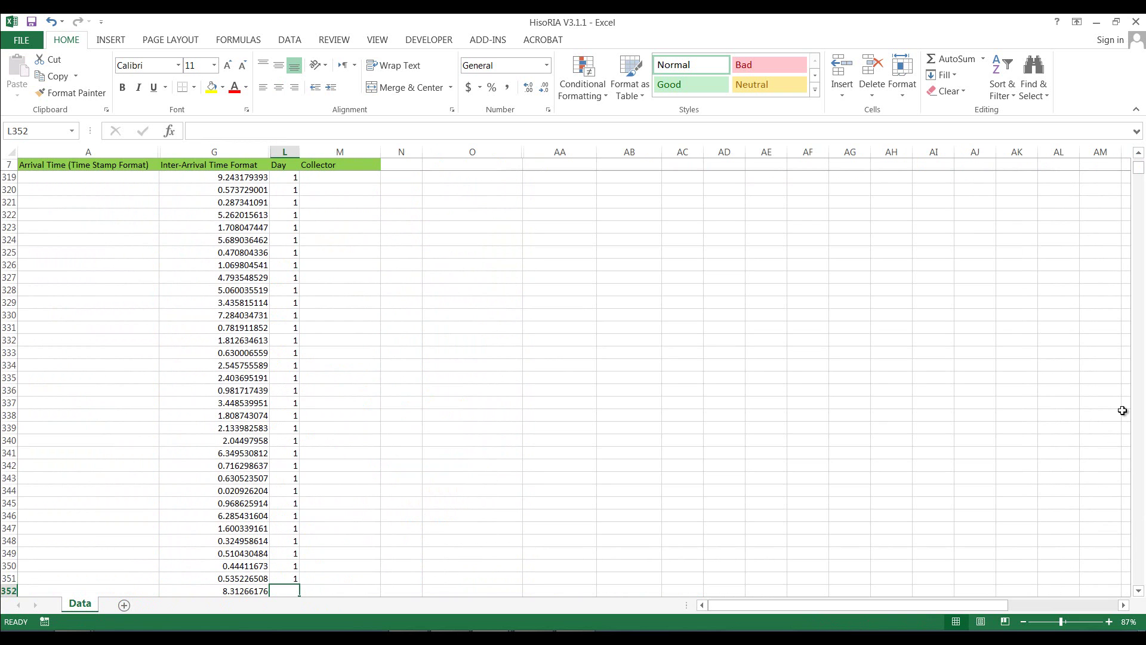
text(2)
key(Return)
key(Up)
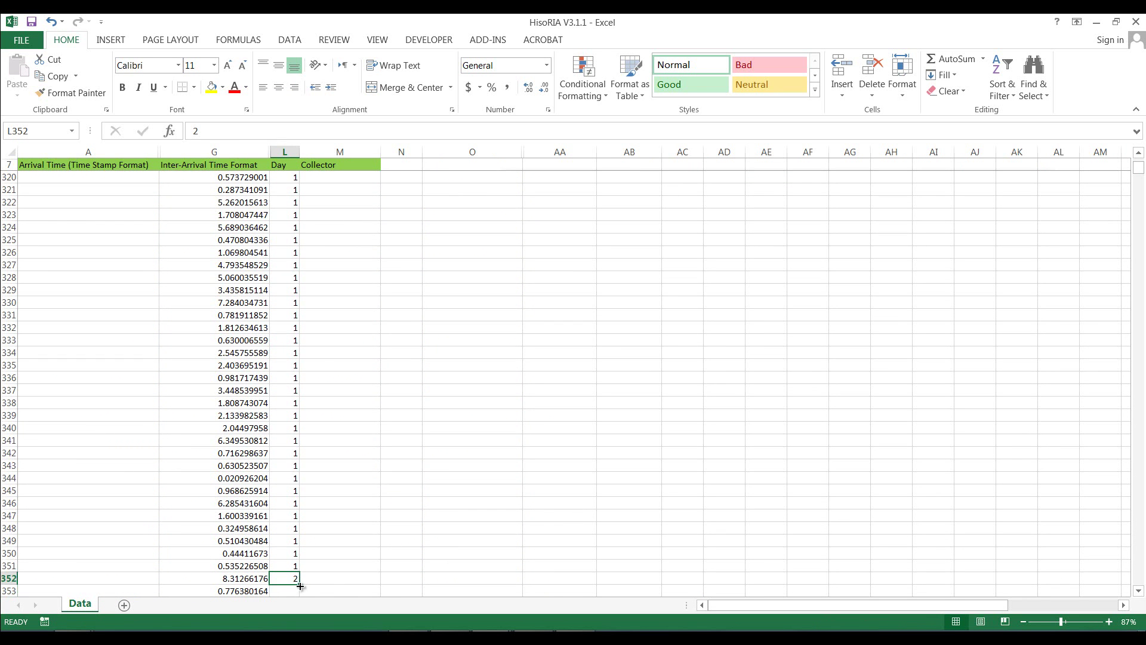
drag(299, 584, 303, 208)
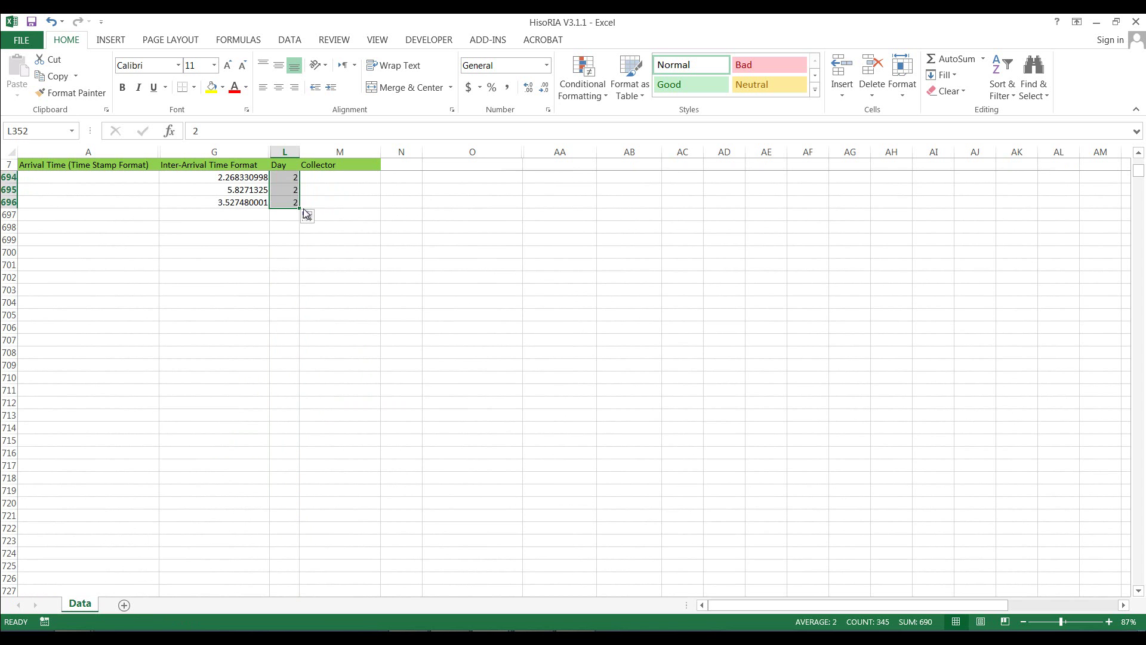
Step: Select G697 as the next paste location, then select the first day 3 inter-arrival time on the Collected Data workbook's IAT sheet
click(249, 217)
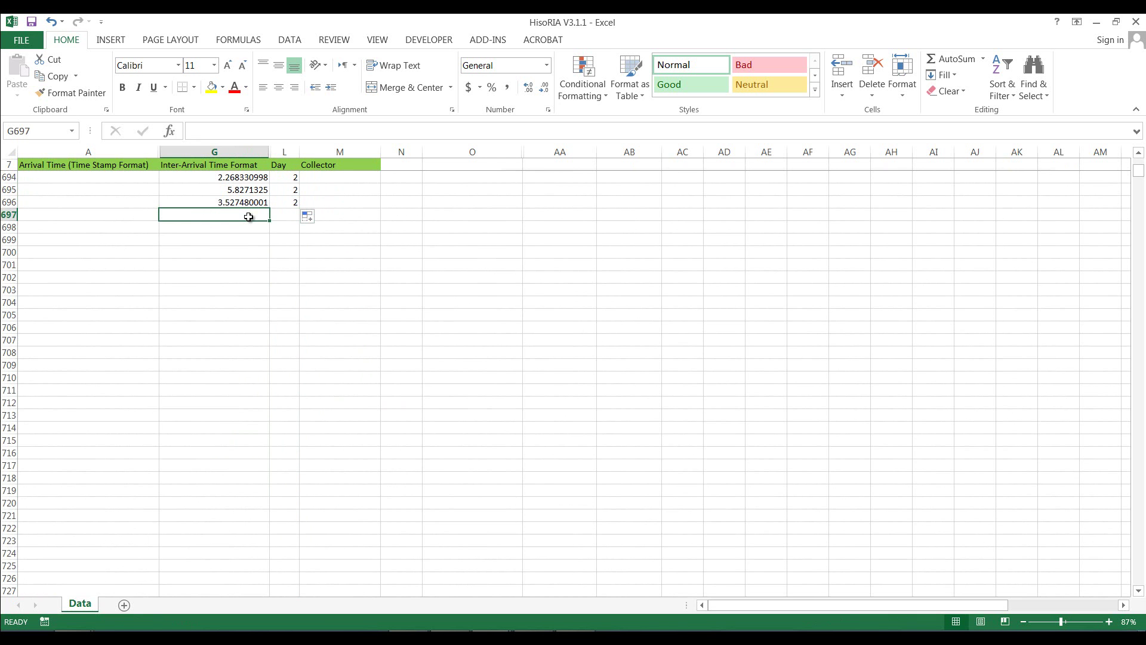
key(alt+Tab)
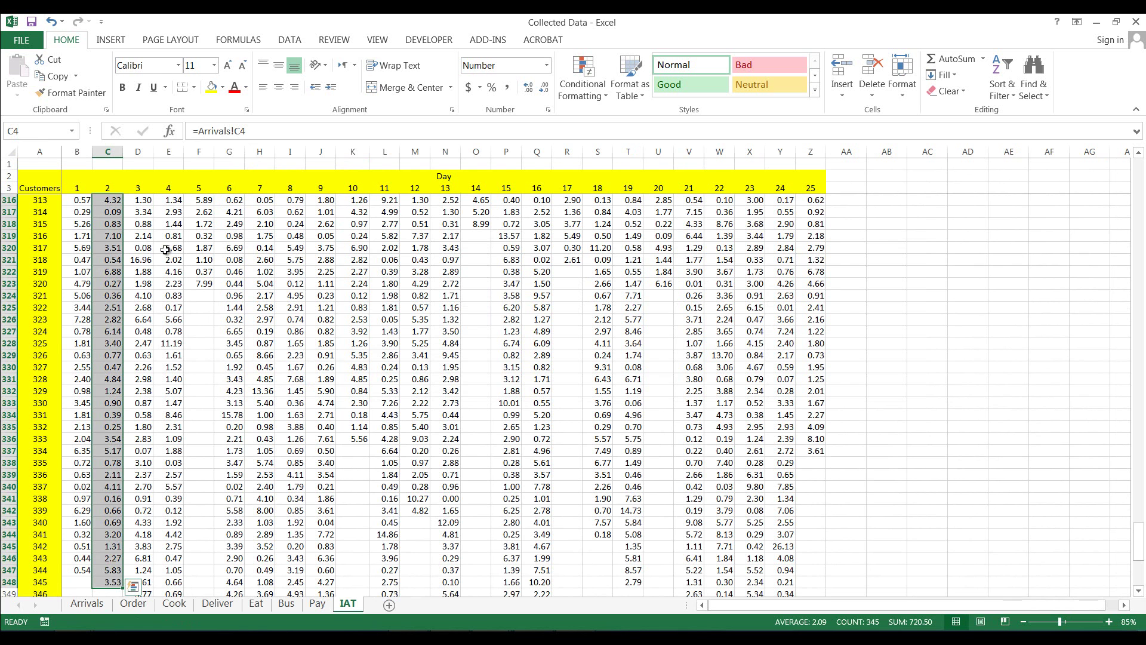
click(144, 189)
key(Down)
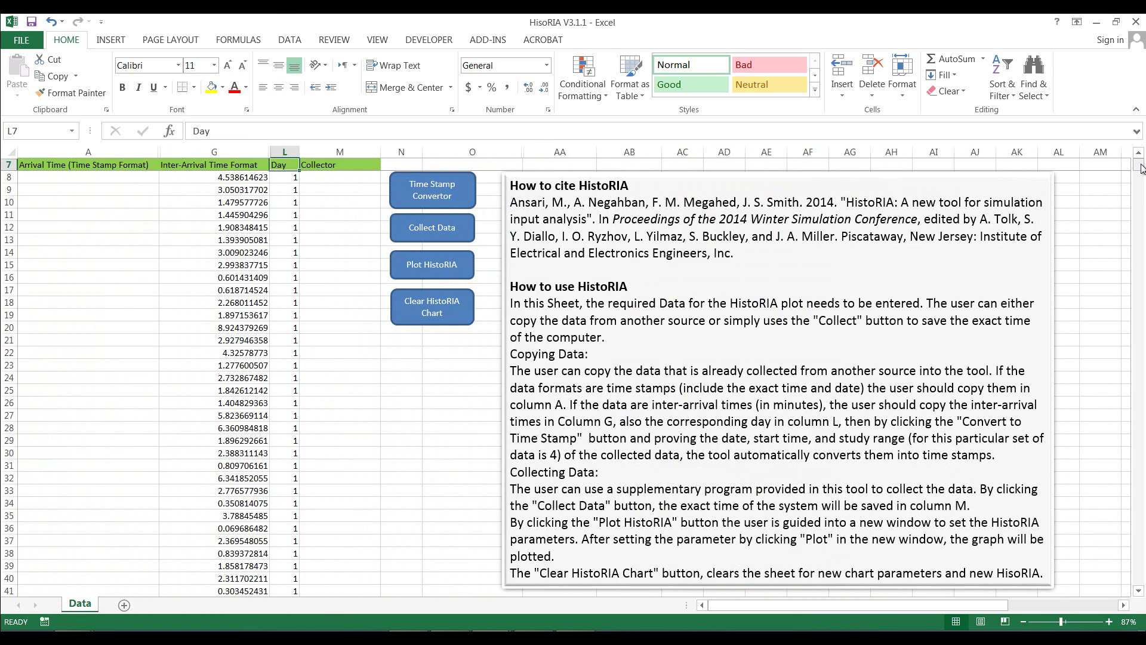
Step: Open the time stamp converter for the inter-arrival data and set the start day to 1 and start month to 2
mouse_move(1142, 169)
mouse_down()
mouse_move(1144, 263)
mouse_move(1140, 164)
mouse_up()
click(434, 190)
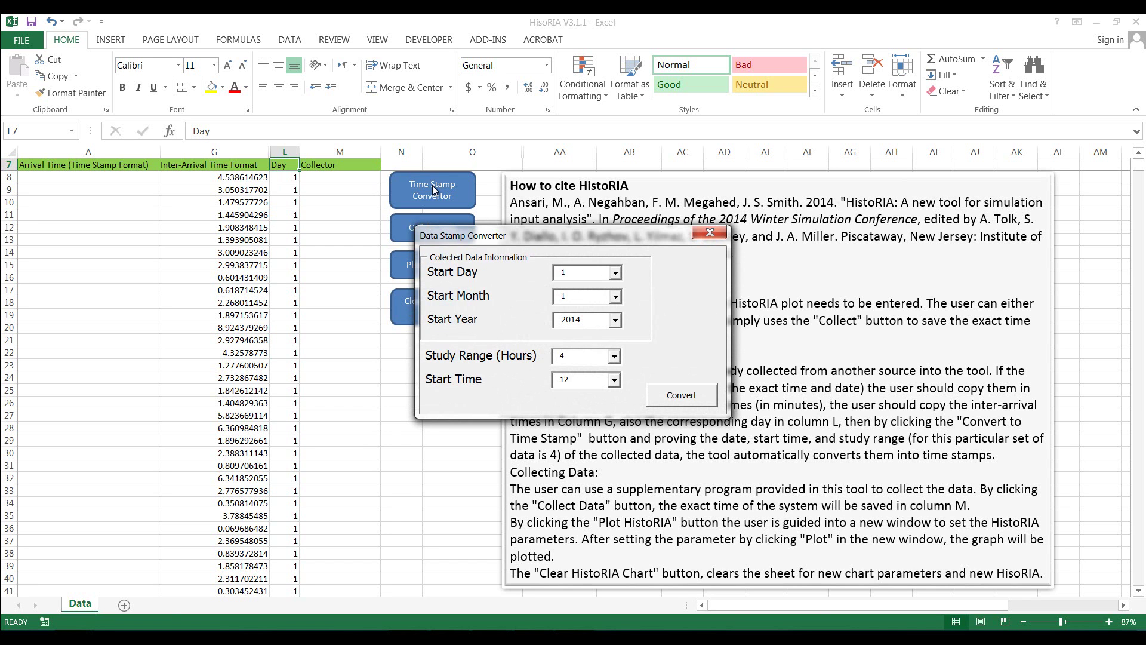
click(616, 273)
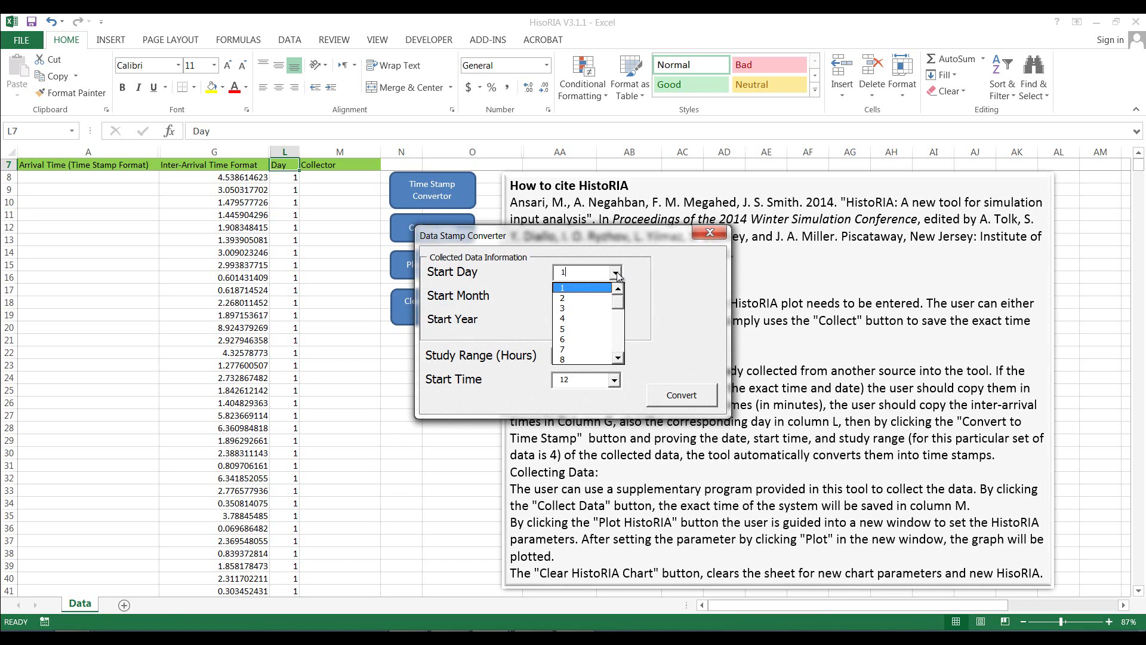
click(616, 274)
click(572, 276)
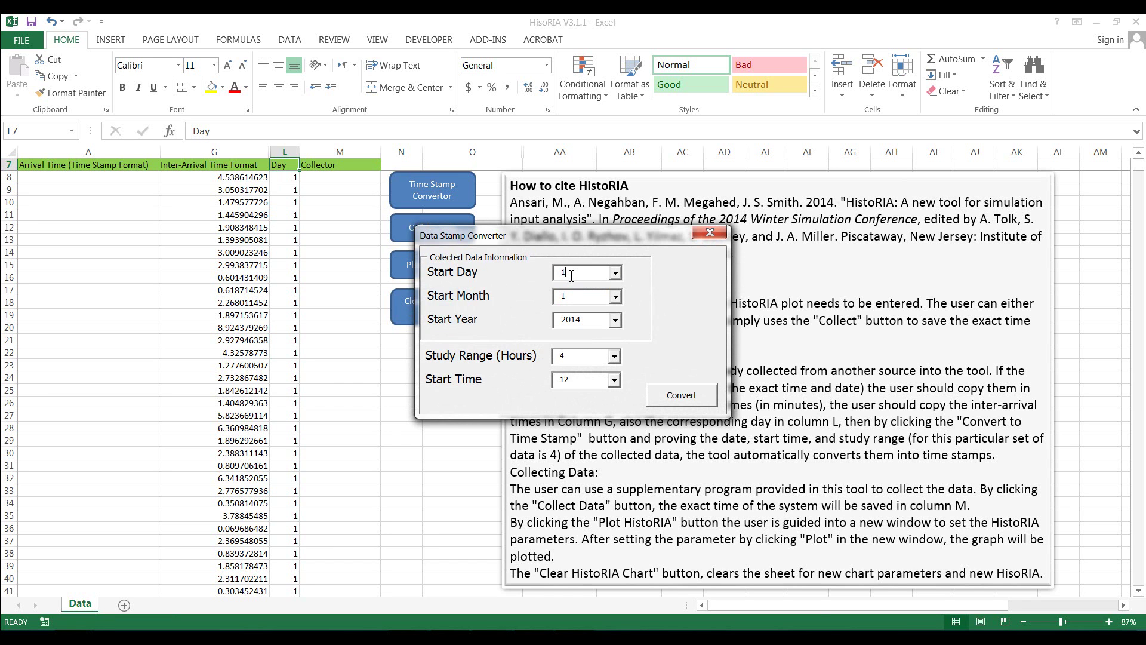
click(615, 297)
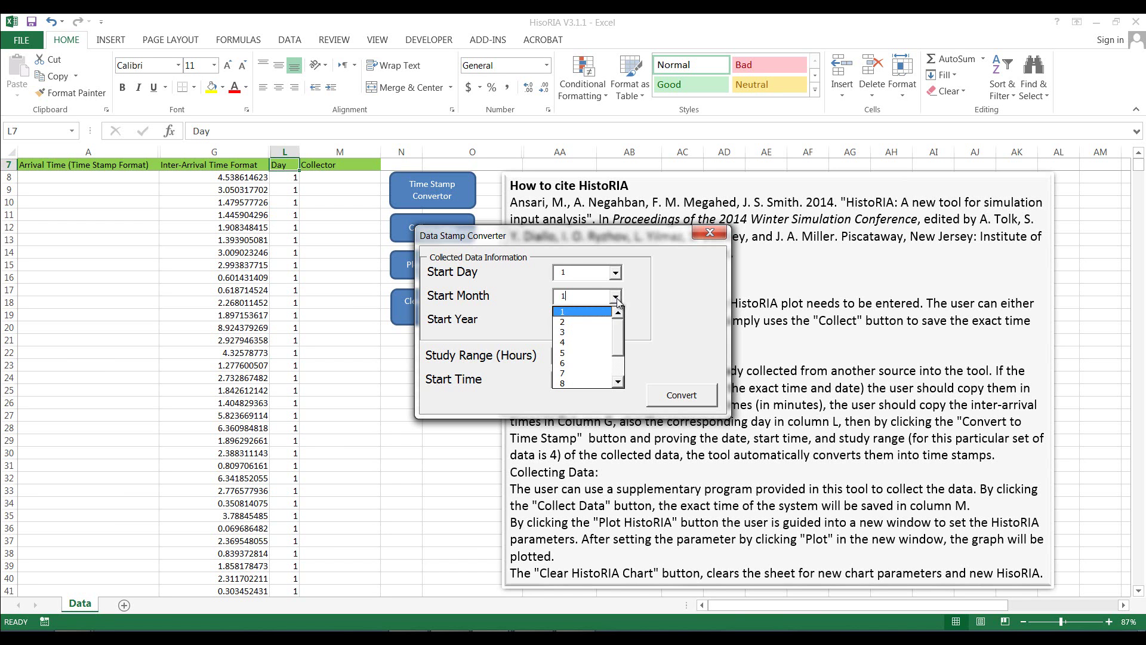
click(572, 322)
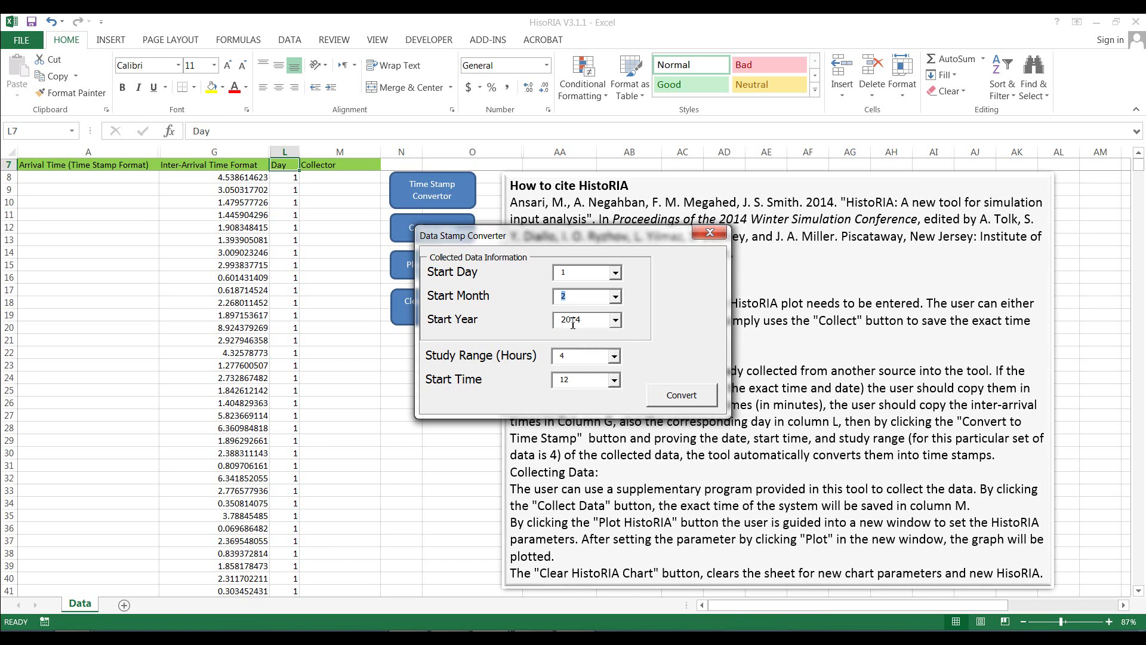
click(573, 299)
Step: Set the study range to 12 hours and the start time to 10, and convert the inter-arrival times to time stamps
click(614, 356)
click(618, 411)
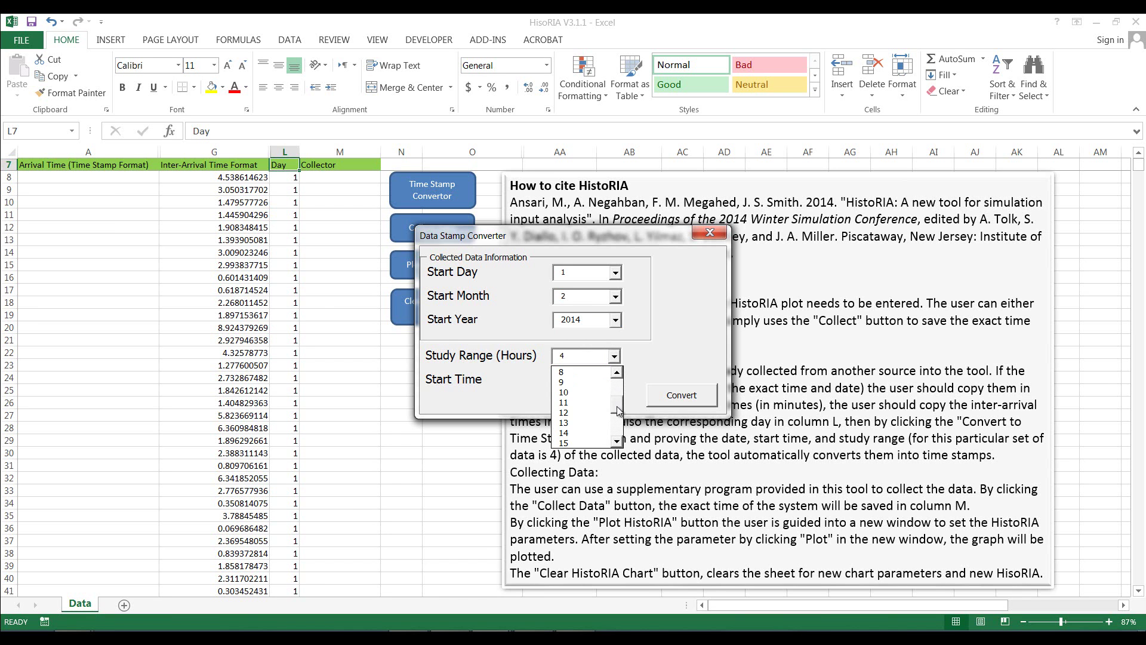
click(564, 413)
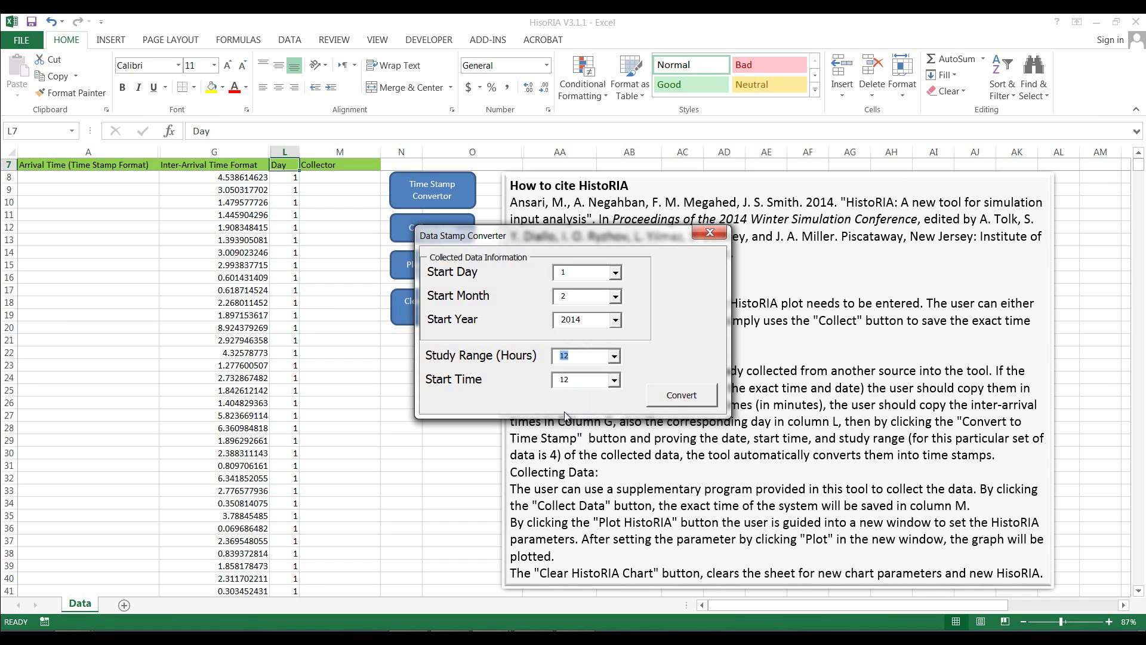
click(614, 381)
drag(618, 437, 618, 425)
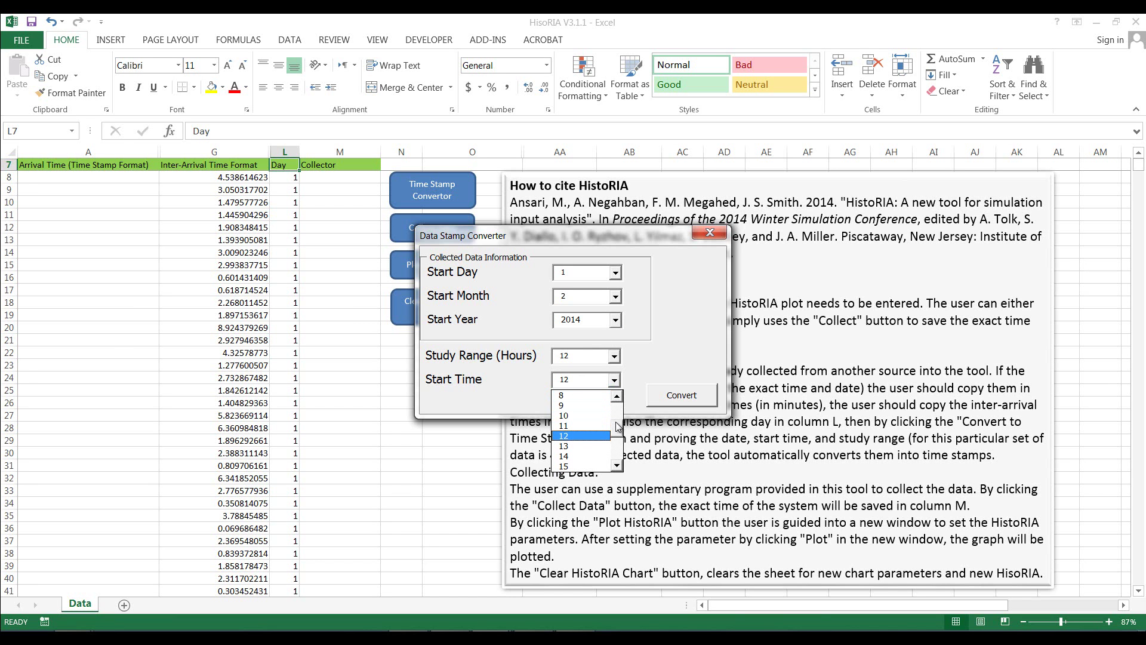
click(565, 416)
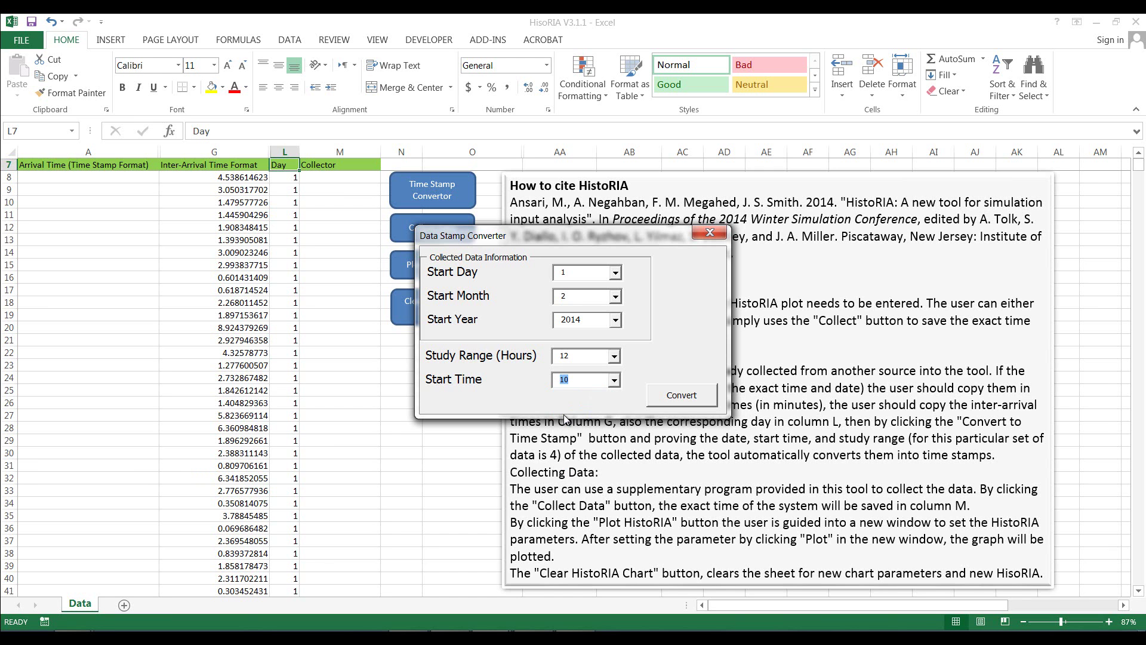
click(678, 397)
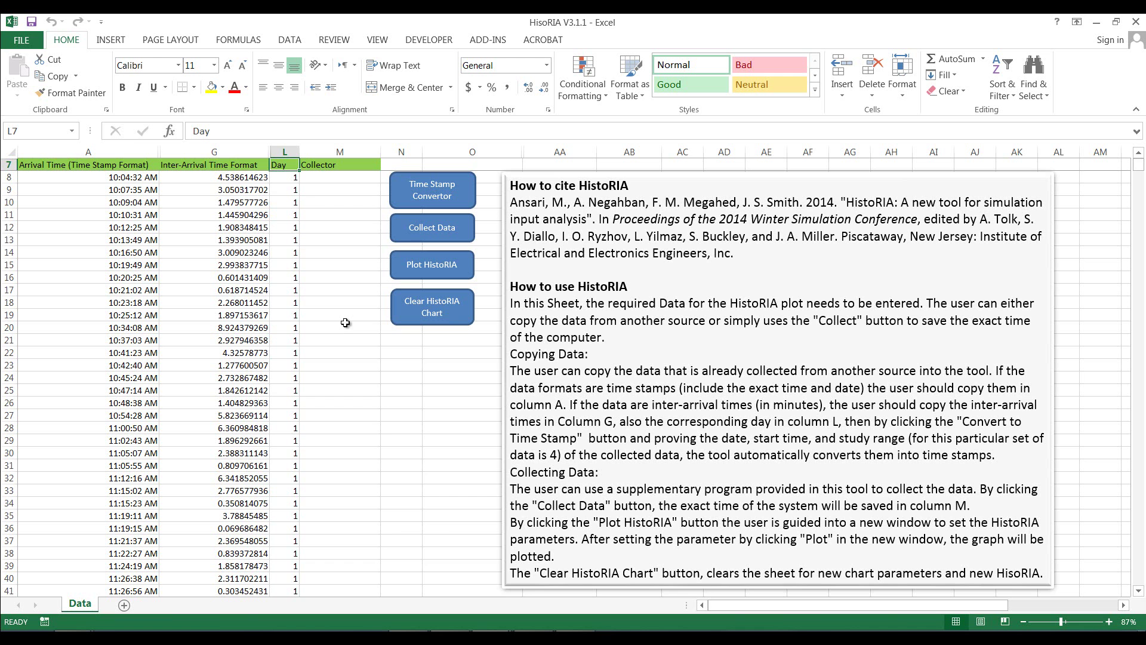
Step: Open the HistoRIA plot settings and set the time block size to 120 and the inter-arrival bin size to 0.5
click(434, 269)
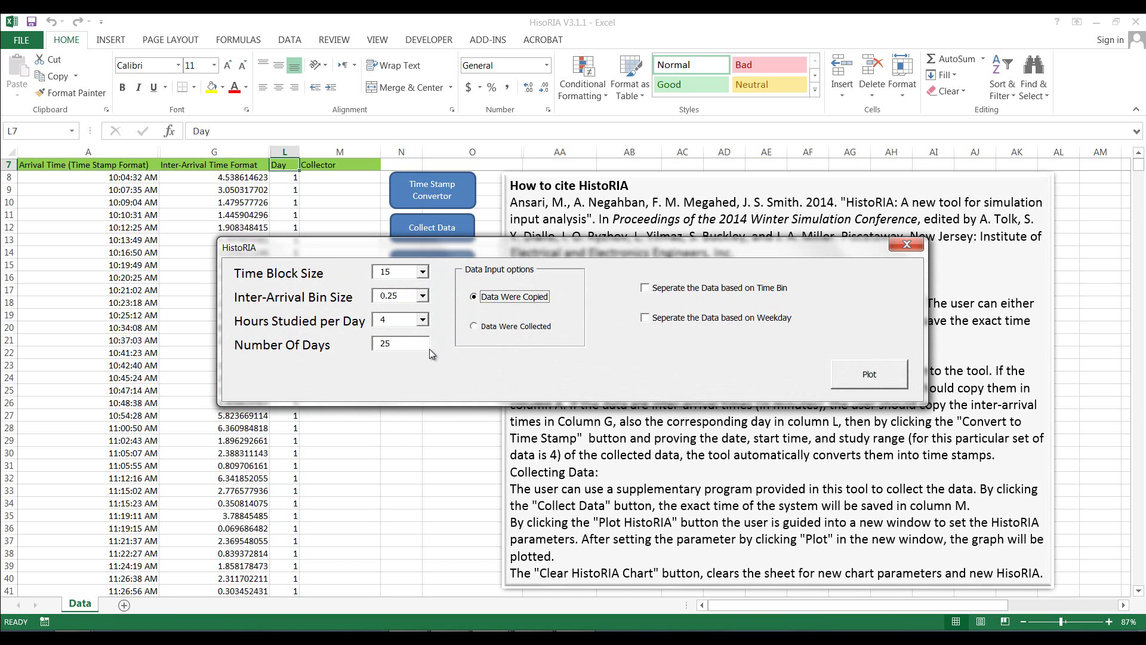
click(423, 272)
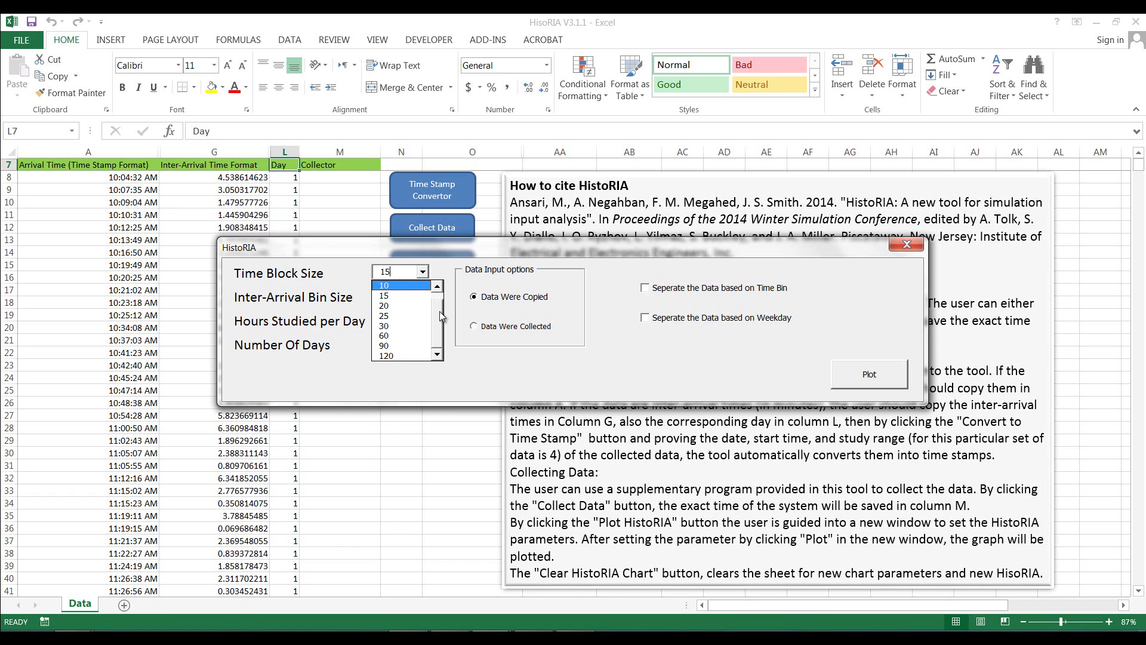
click(389, 356)
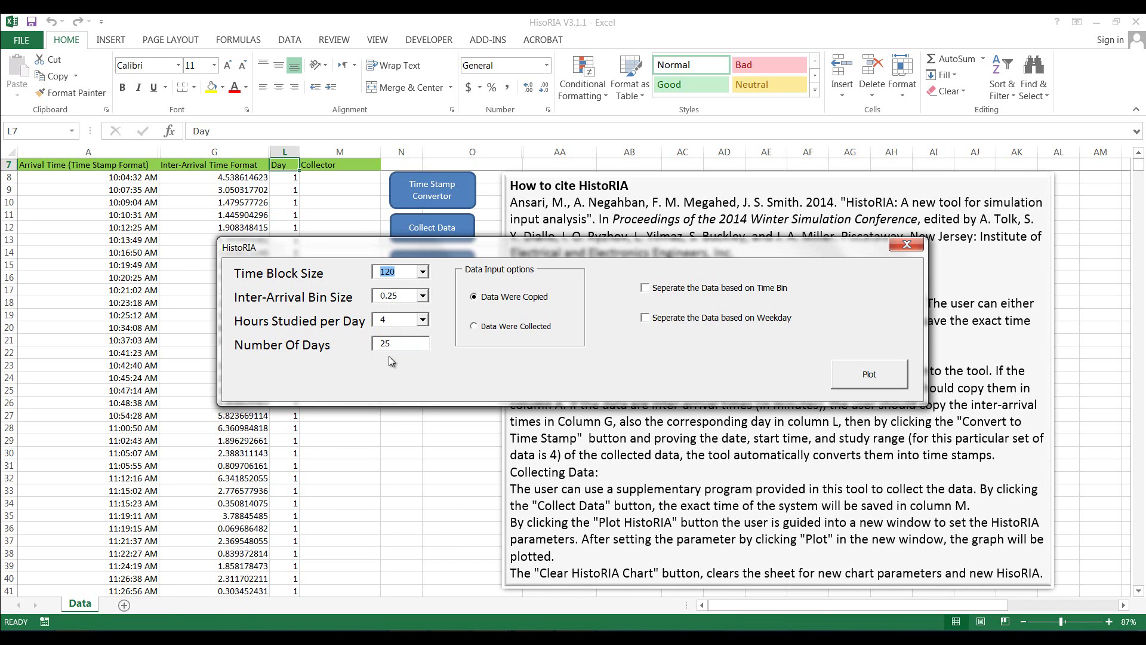
click(422, 296)
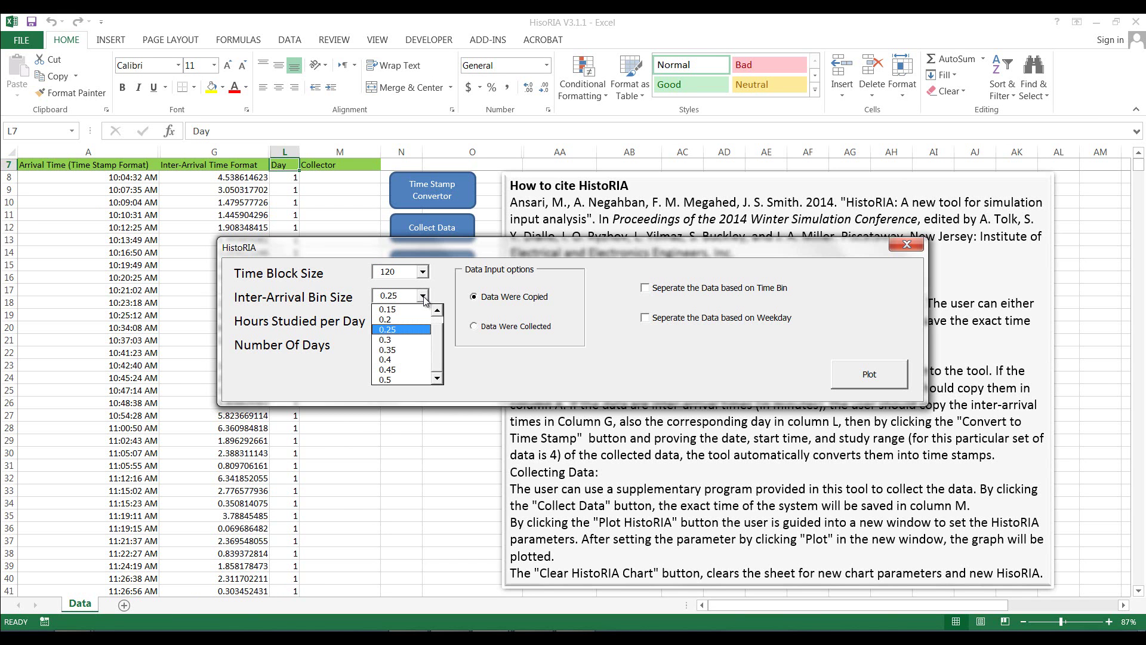
click(401, 380)
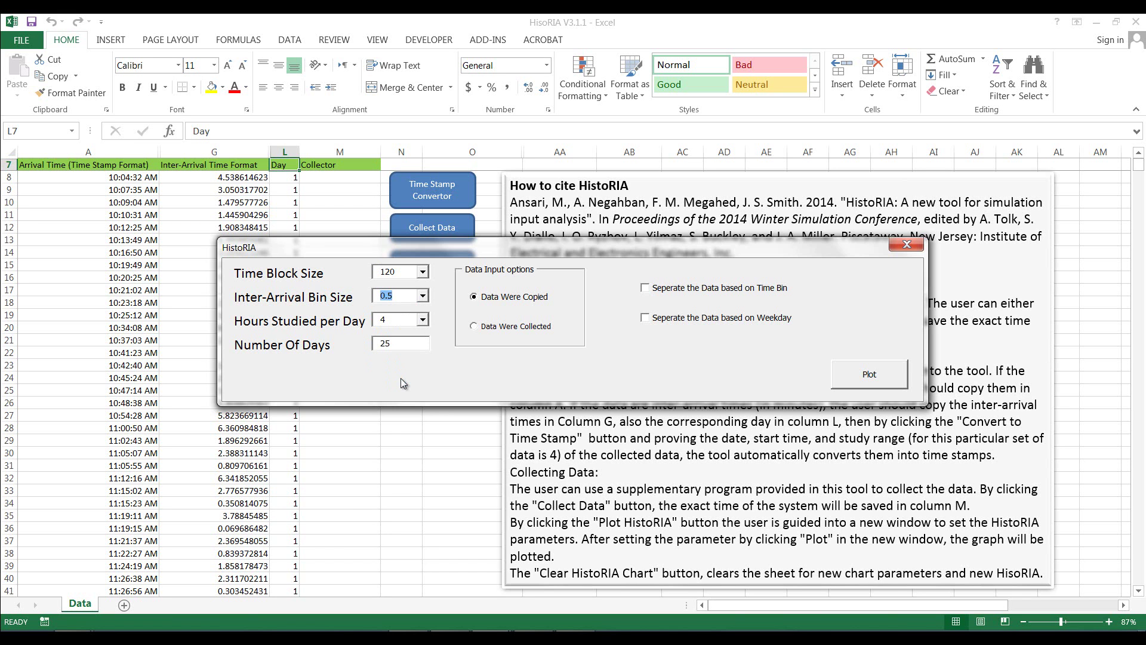
Step: Set the hours studied per day to 12, keep 25 days, and plot the HistoRIA chart
click(422, 321)
drag(438, 363, 439, 382)
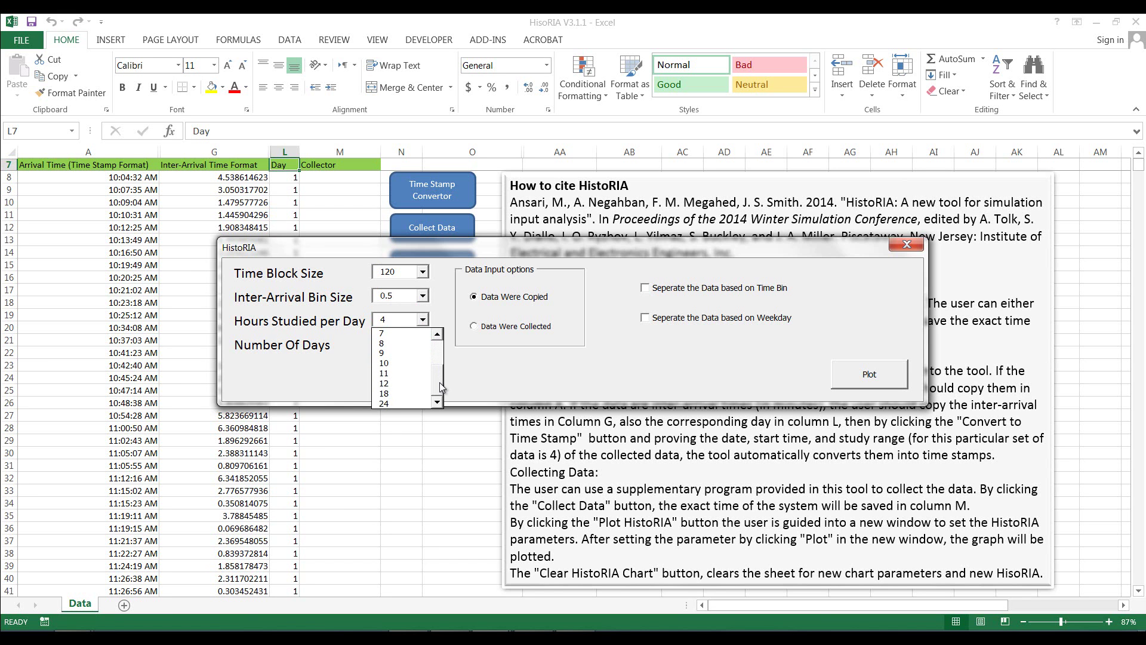
click(391, 383)
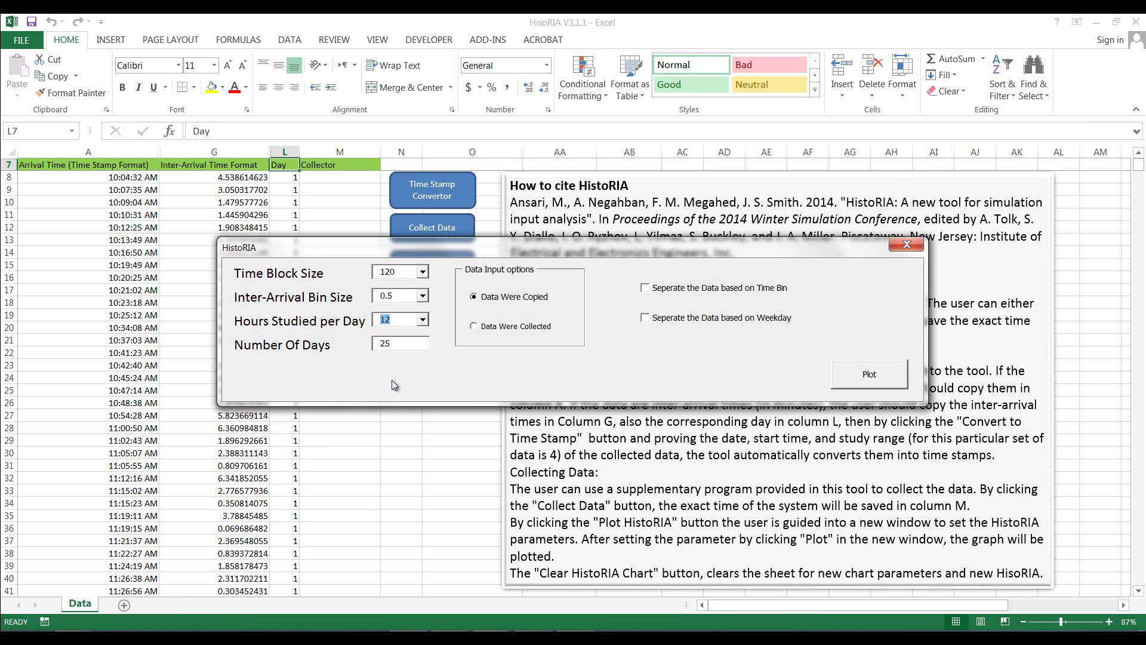
click(394, 351)
click(877, 375)
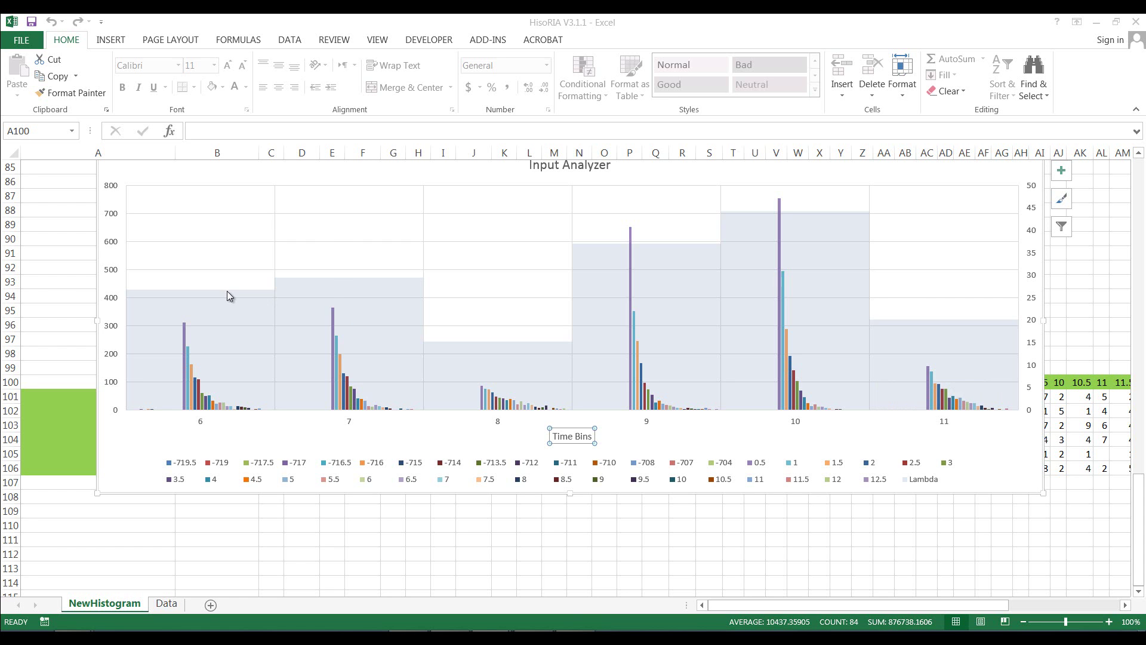
Step: Examine the Lambda values and the inter-arrival time bars across the time bins of the Input Analyzer chart
mouse_move(228, 292)
mouse_move(321, 286)
mouse_move(613, 257)
mouse_move(741, 231)
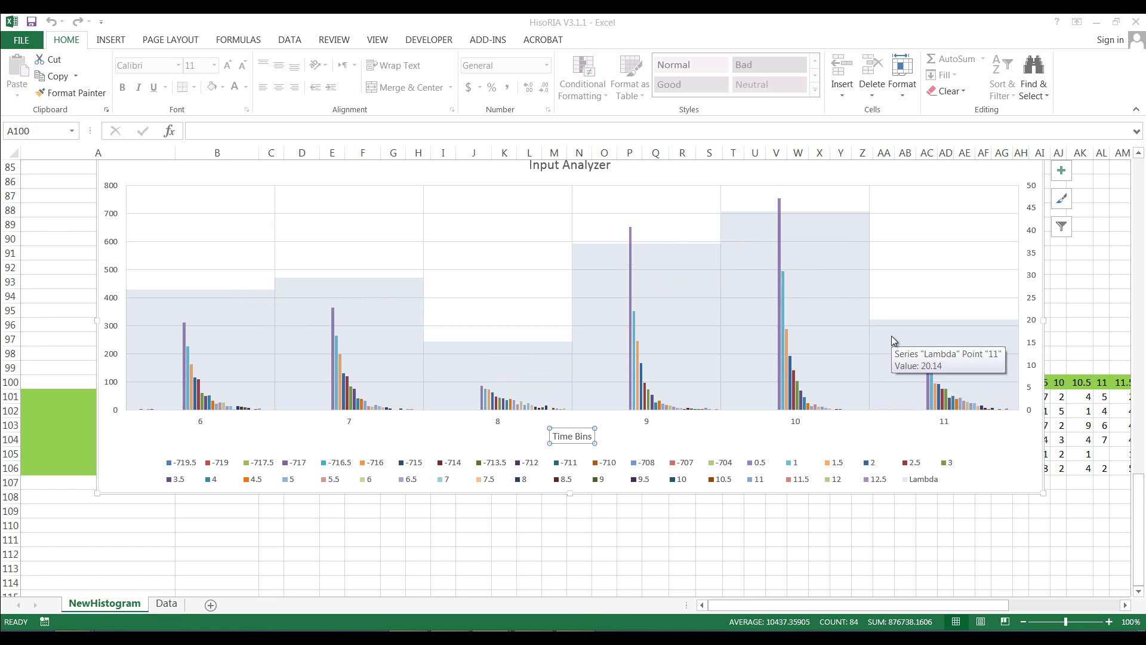
mouse_move(184, 321)
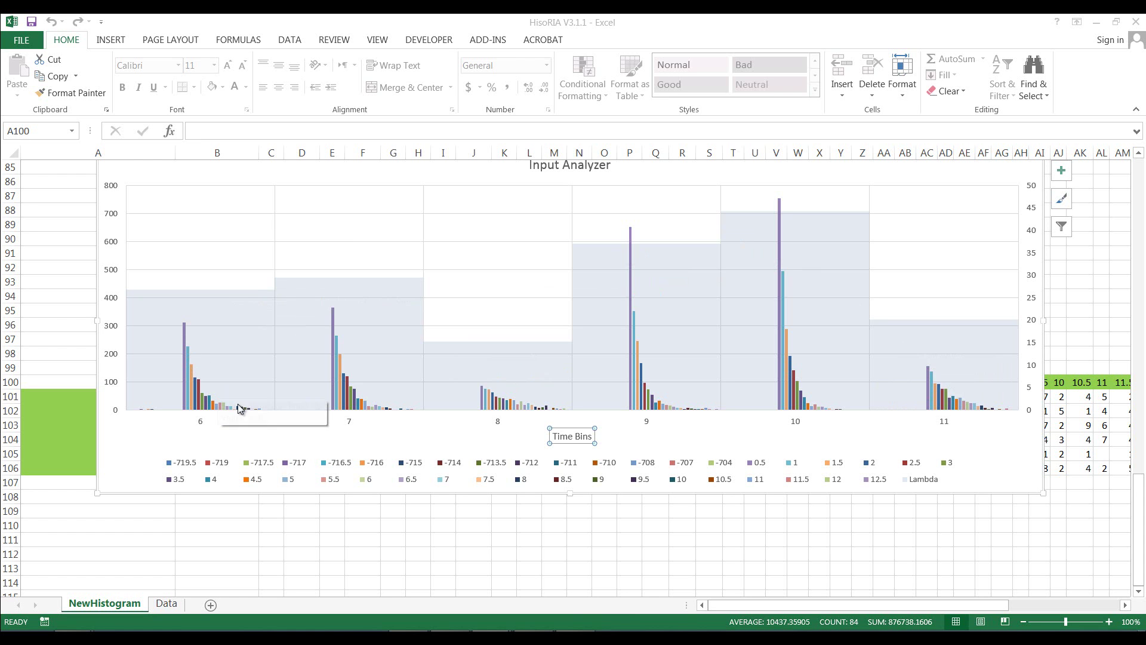
Step: Compare the inter-arrival time distributions of time bins 7, 8 and 9 in the chart with time block size 120
mouse_move(335, 305)
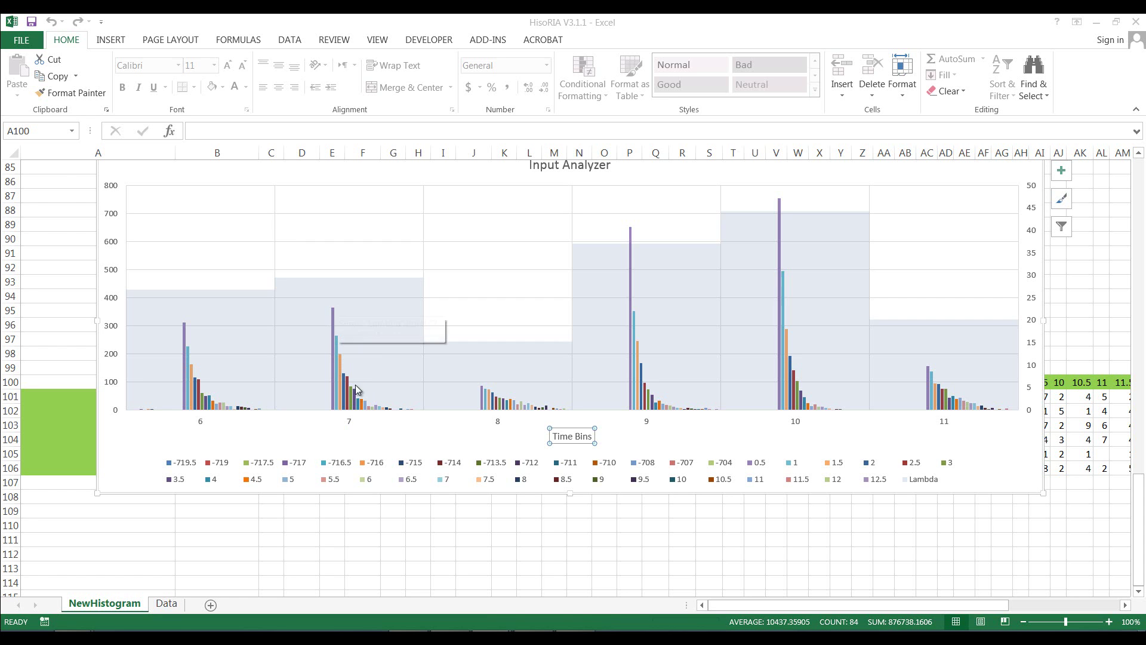
mouse_move(486, 392)
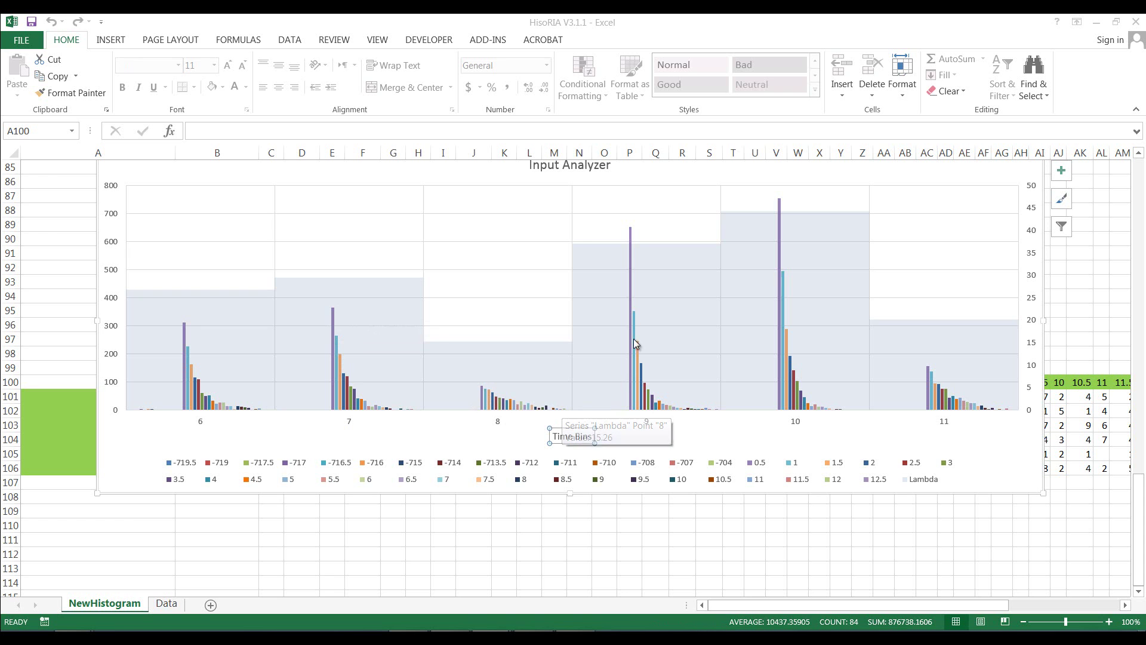
mouse_move(640, 326)
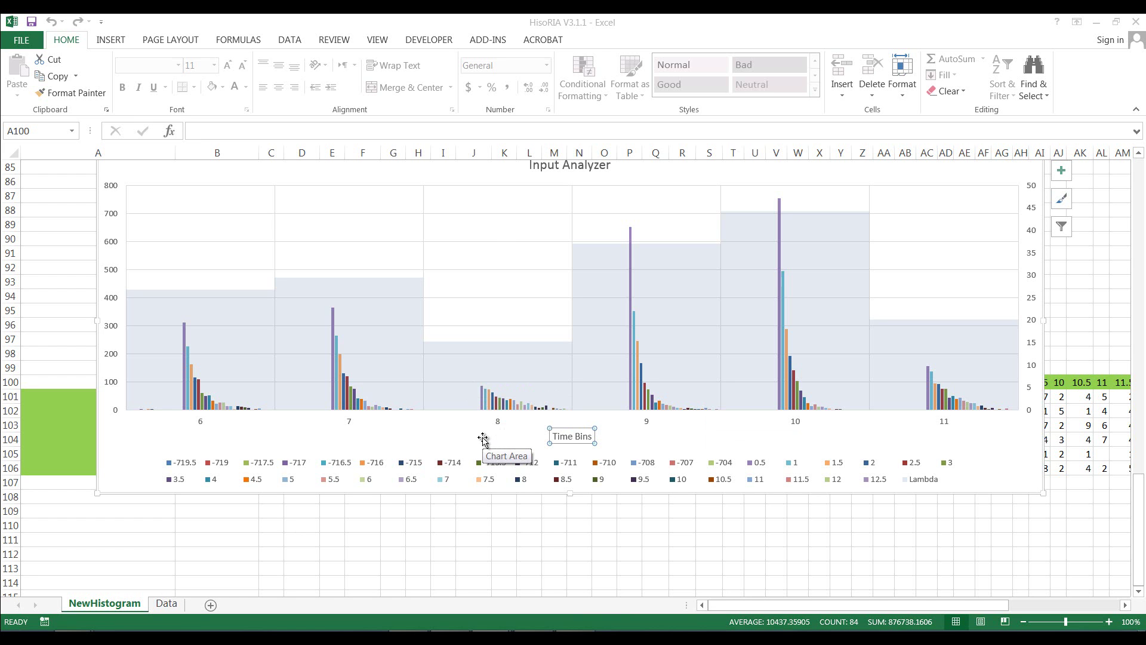
mouse_move(487, 392)
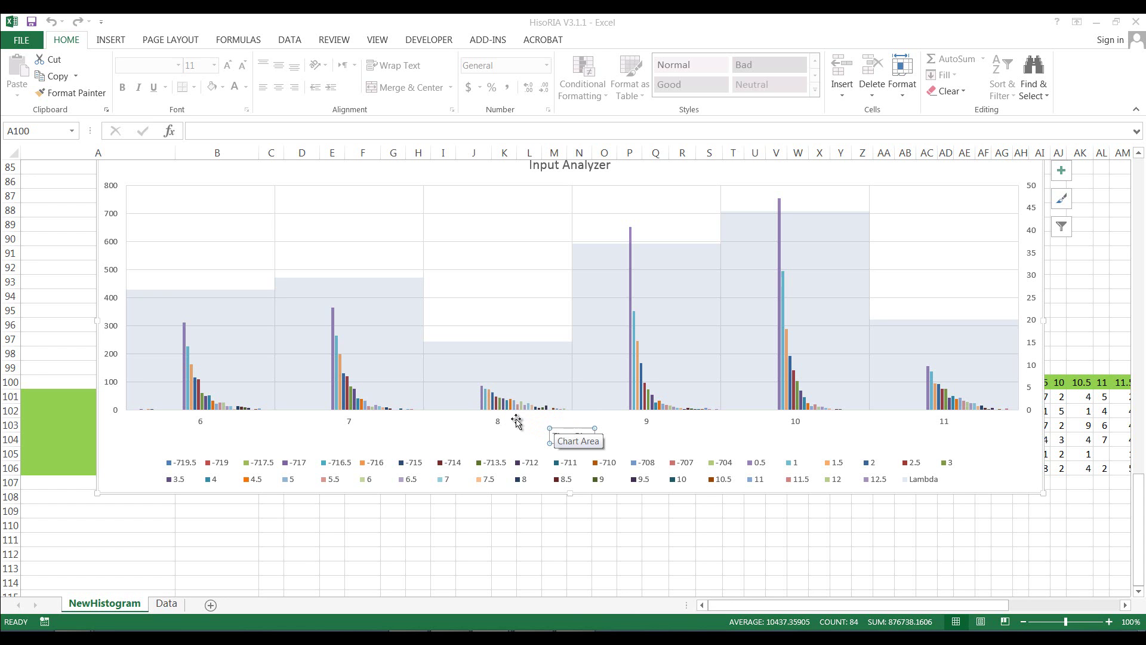
Step: Clear the existing HistoRIA chart from the Data sheet, deleting the NewHistogram sheet
click(167, 601)
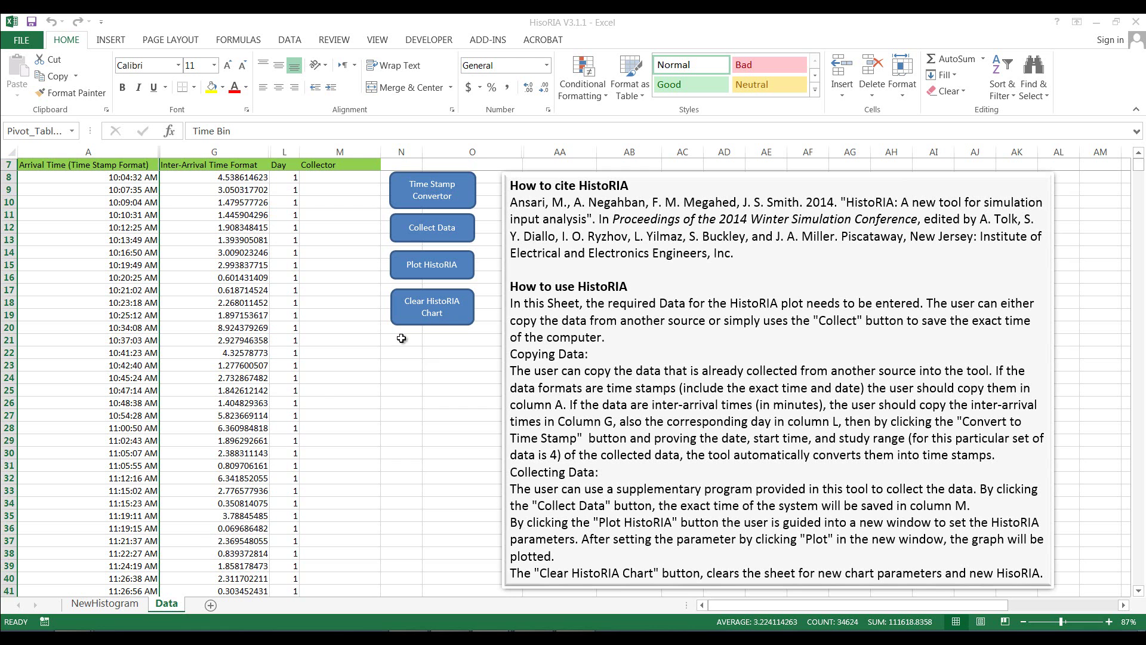
click(434, 316)
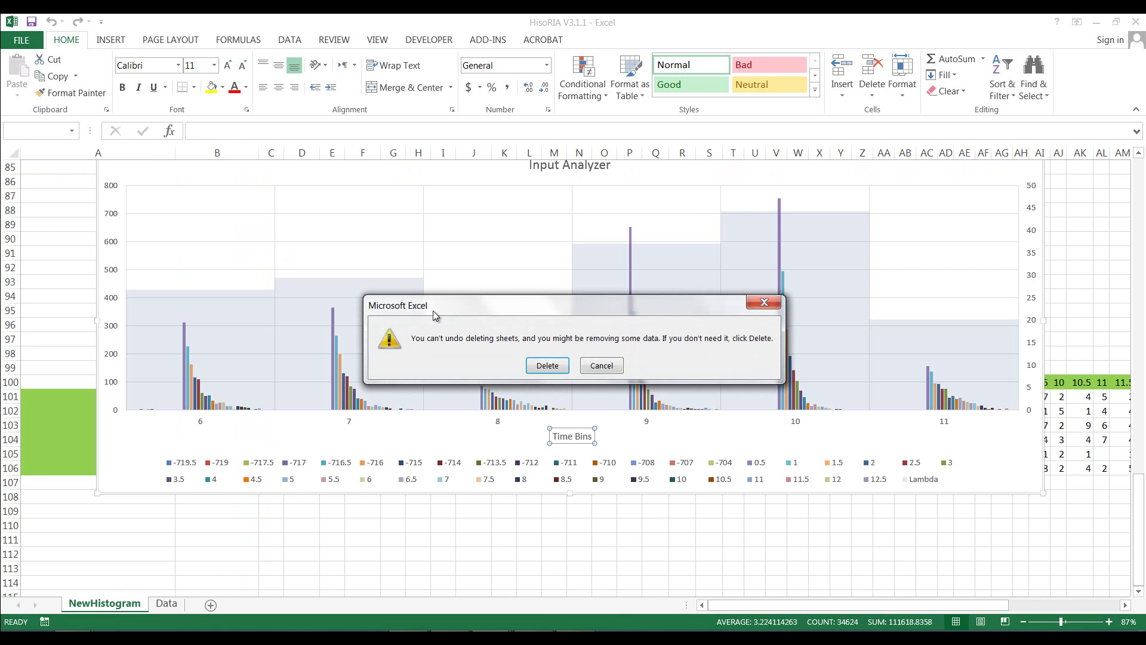
click(555, 368)
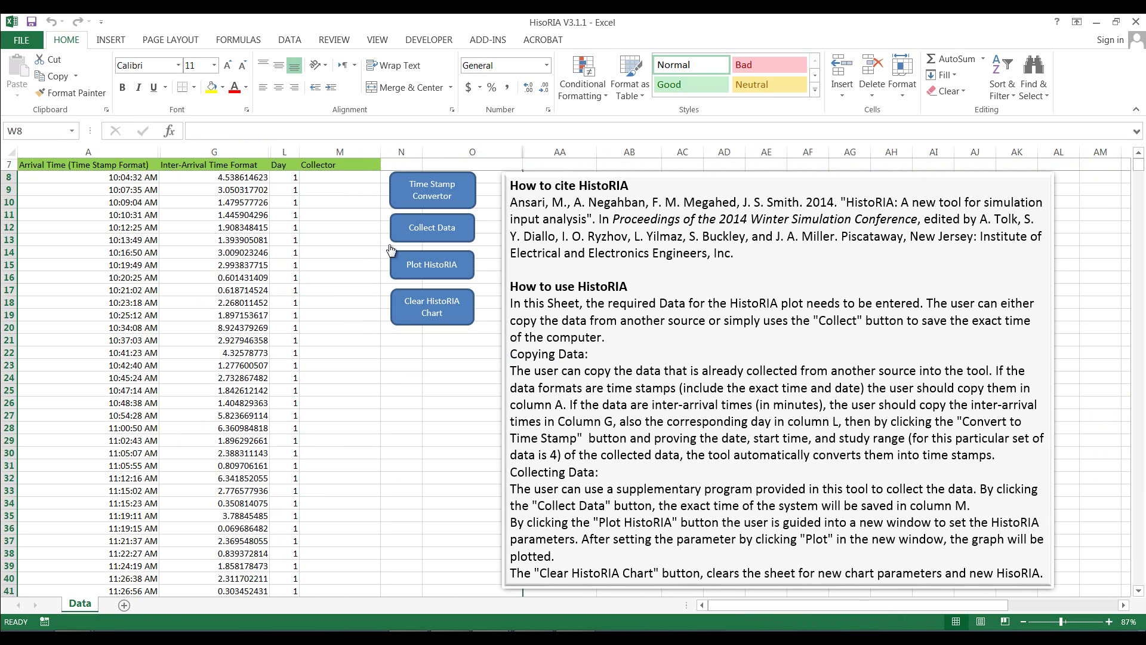
Step: Plot a new HistoRIA chart with a time block size of 60, keeping the other settings
click(426, 267)
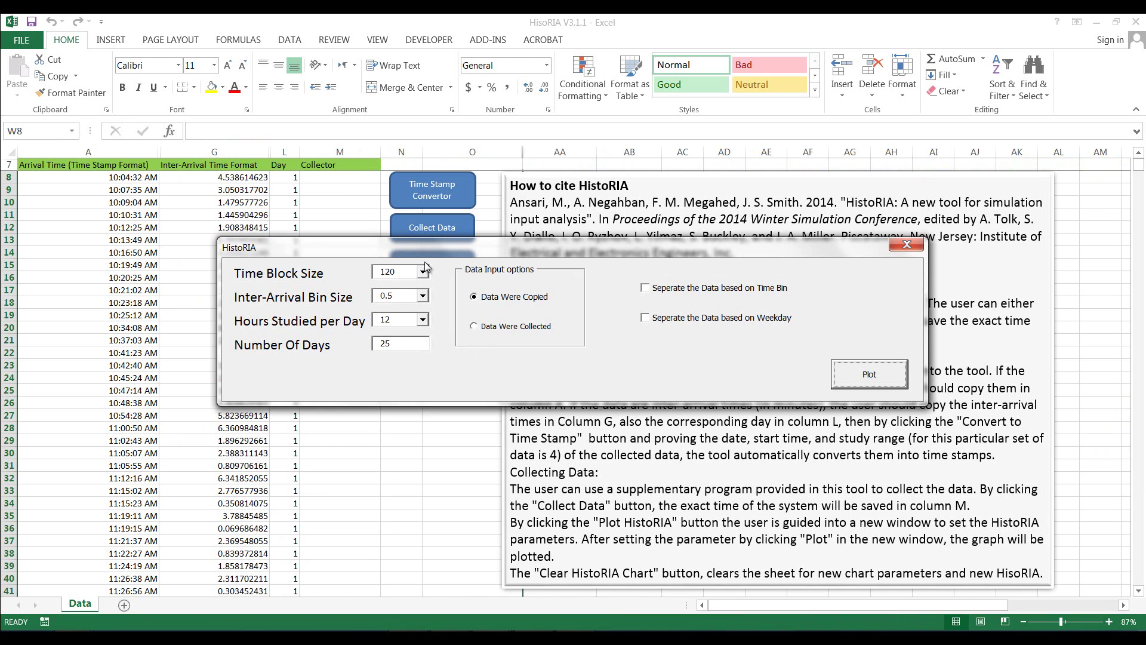
click(423, 272)
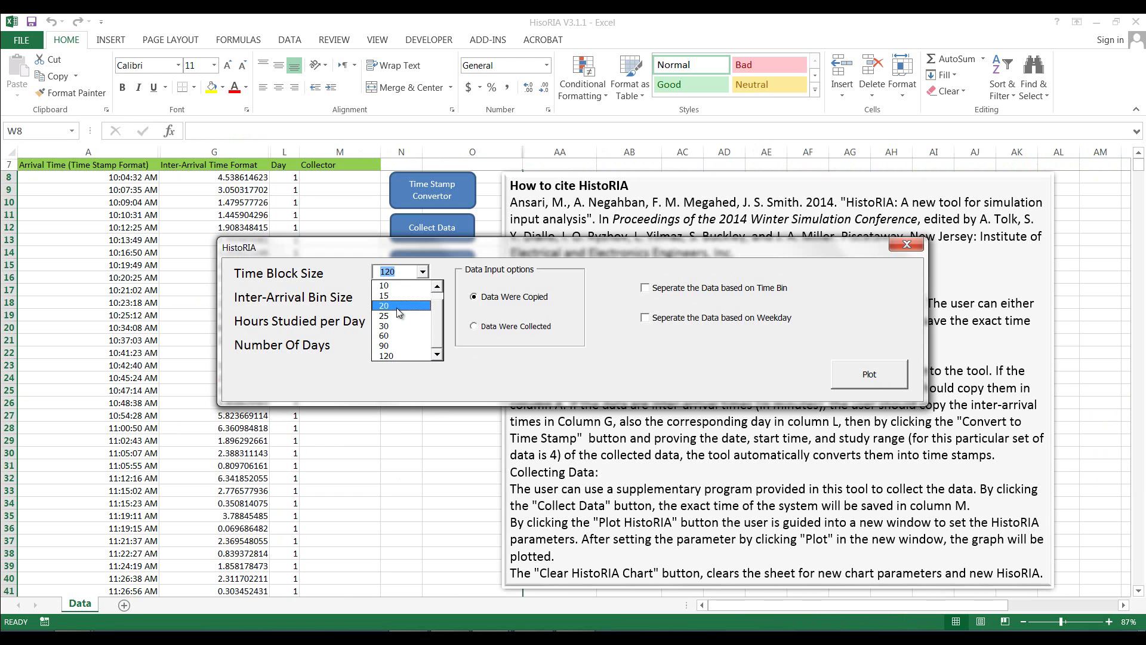
click(388, 336)
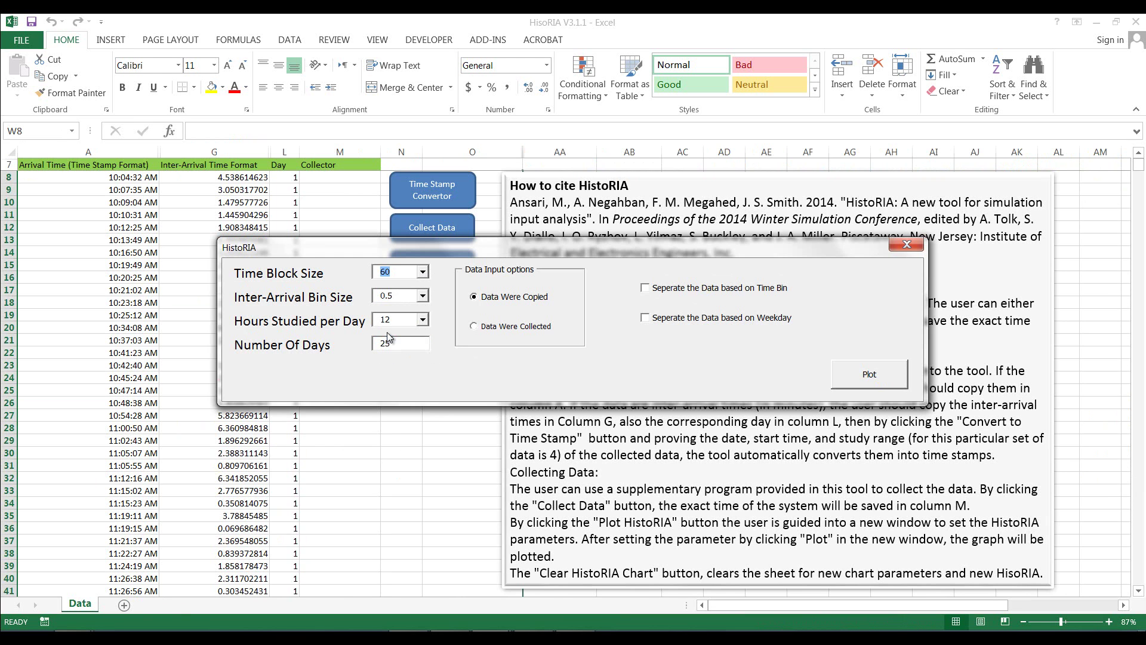
click(394, 300)
click(874, 372)
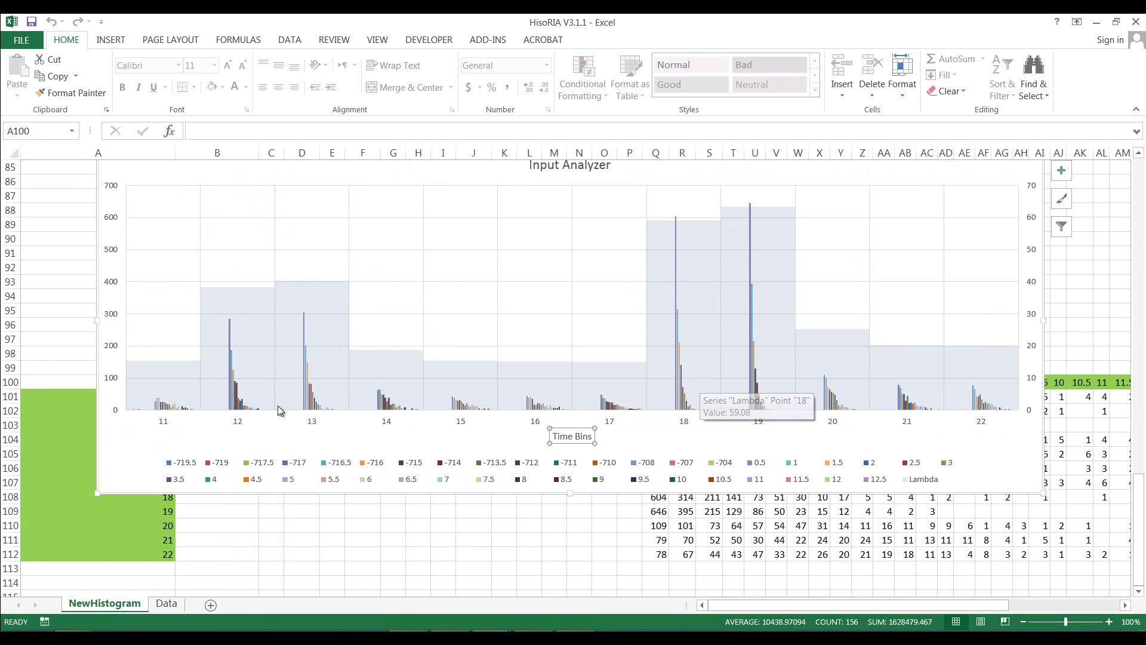
Step: Examine the Lambda values and inter-arrival time distributions across the hourly time bins of the new Input Analyzer chart
mouse_move(183, 375)
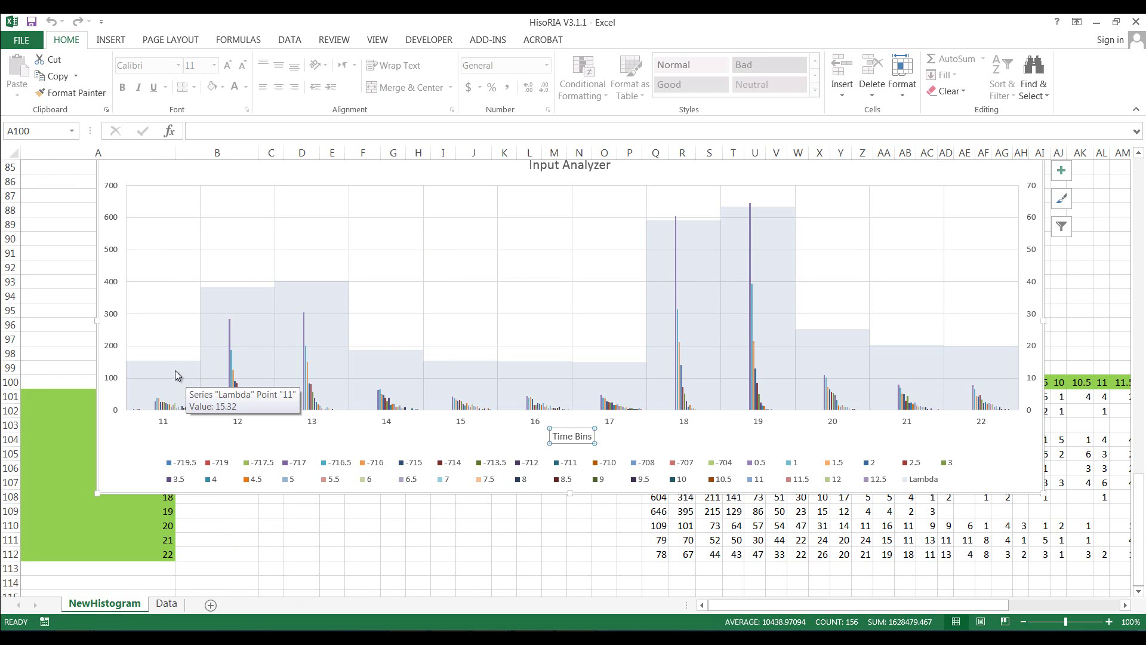
mouse_move(334, 329)
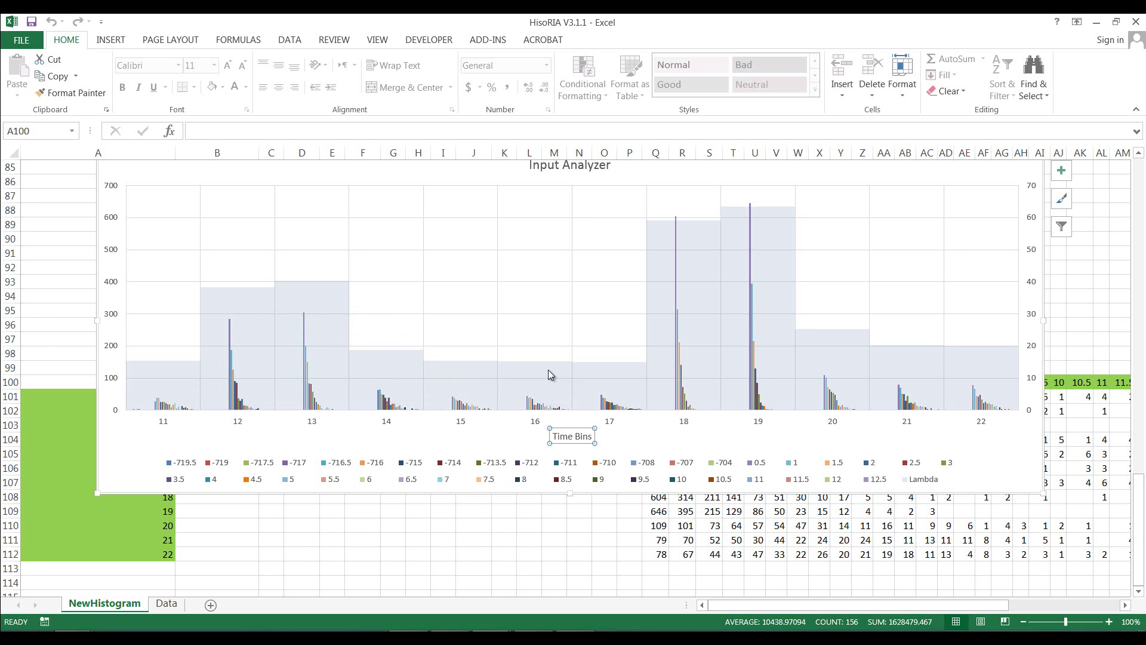
mouse_move(657, 225)
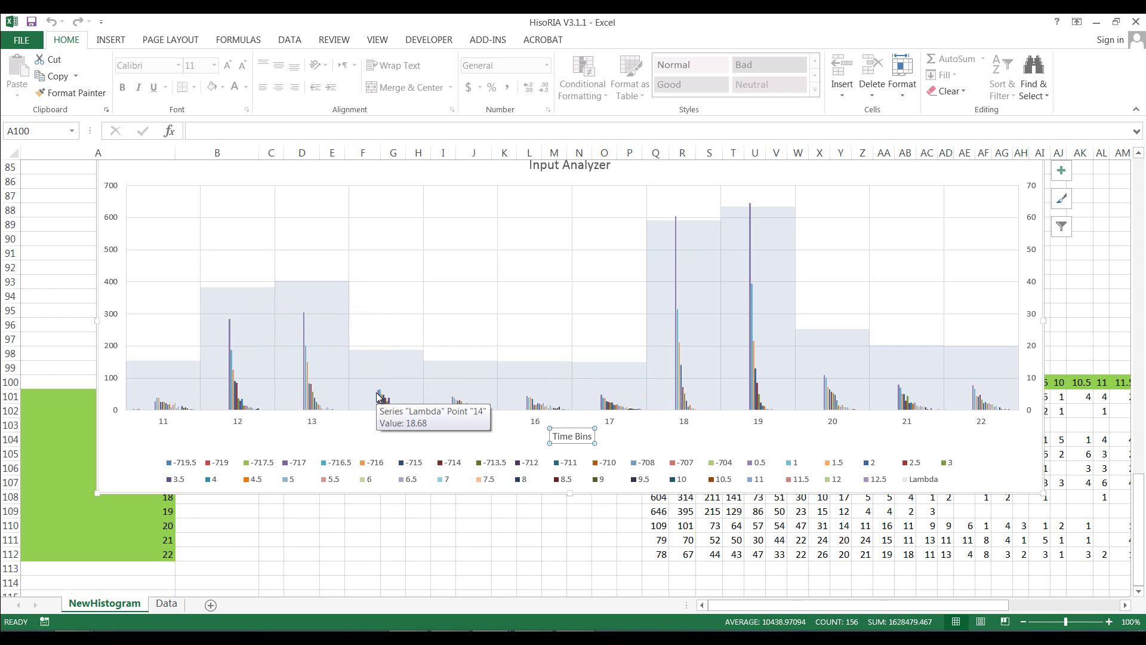
mouse_move(488, 410)
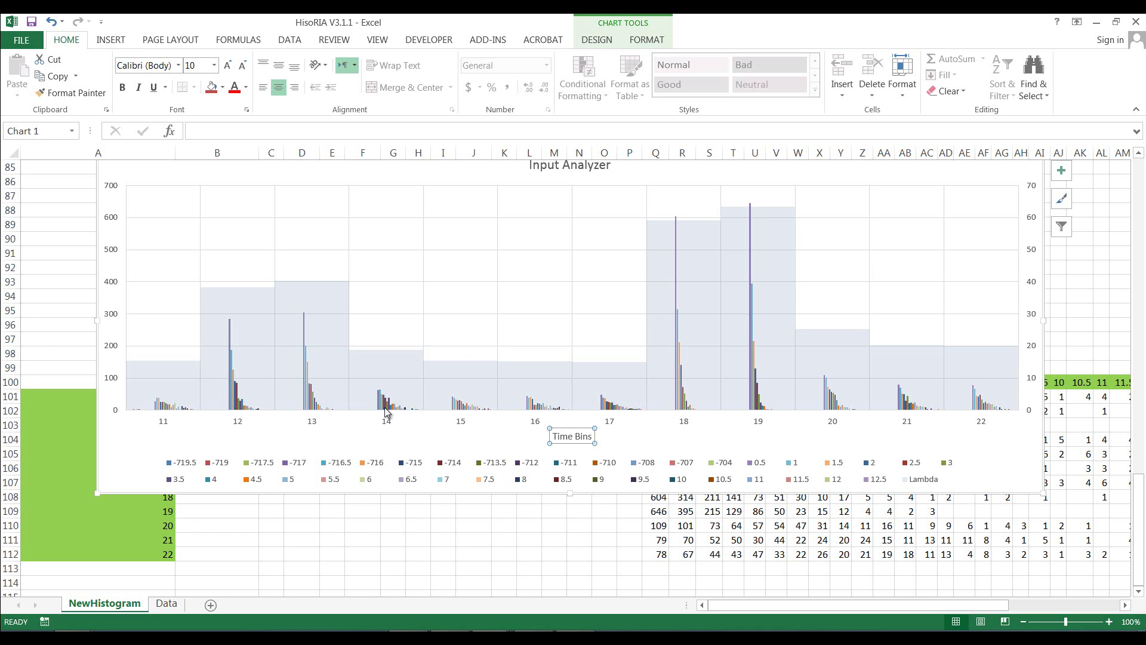
mouse_move(461, 370)
mouse_move(454, 406)
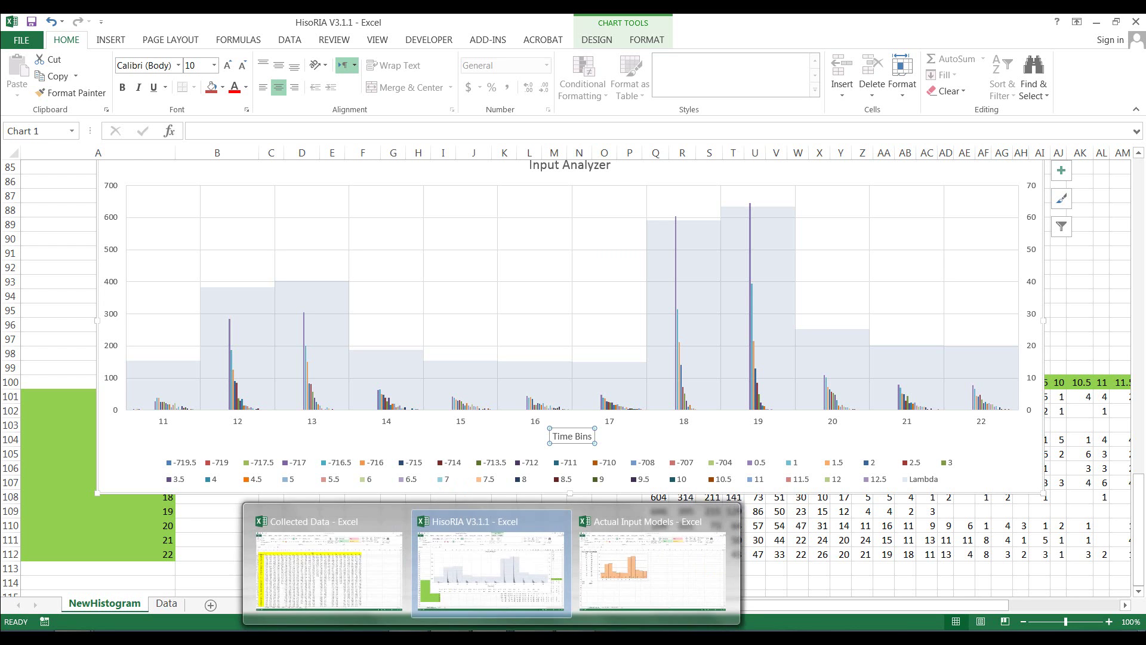
Step: Switch to the Actual Input Models workbook and examine the hourly bars of the Customer Arrival Rates chart
click(633, 565)
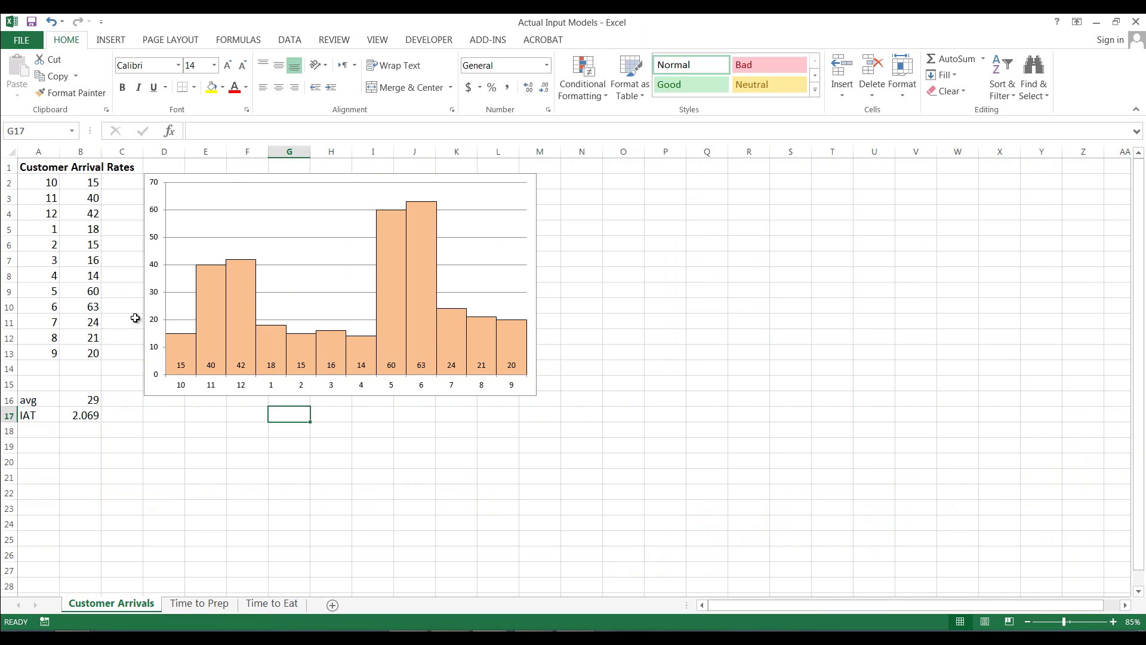
mouse_move(174, 340)
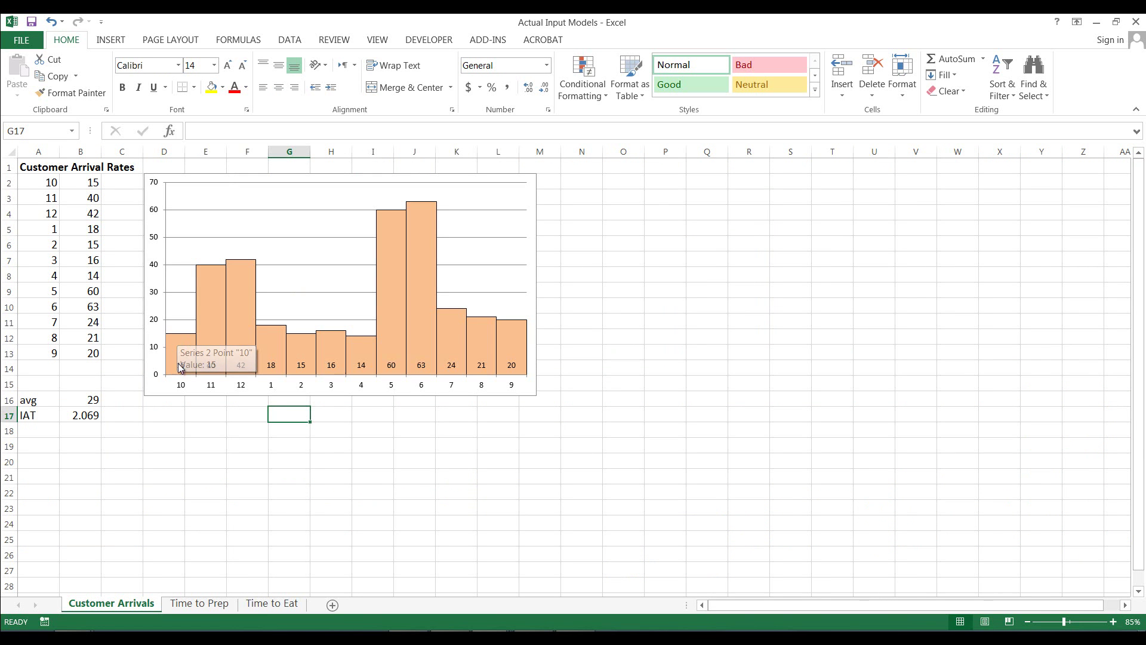
mouse_move(216, 292)
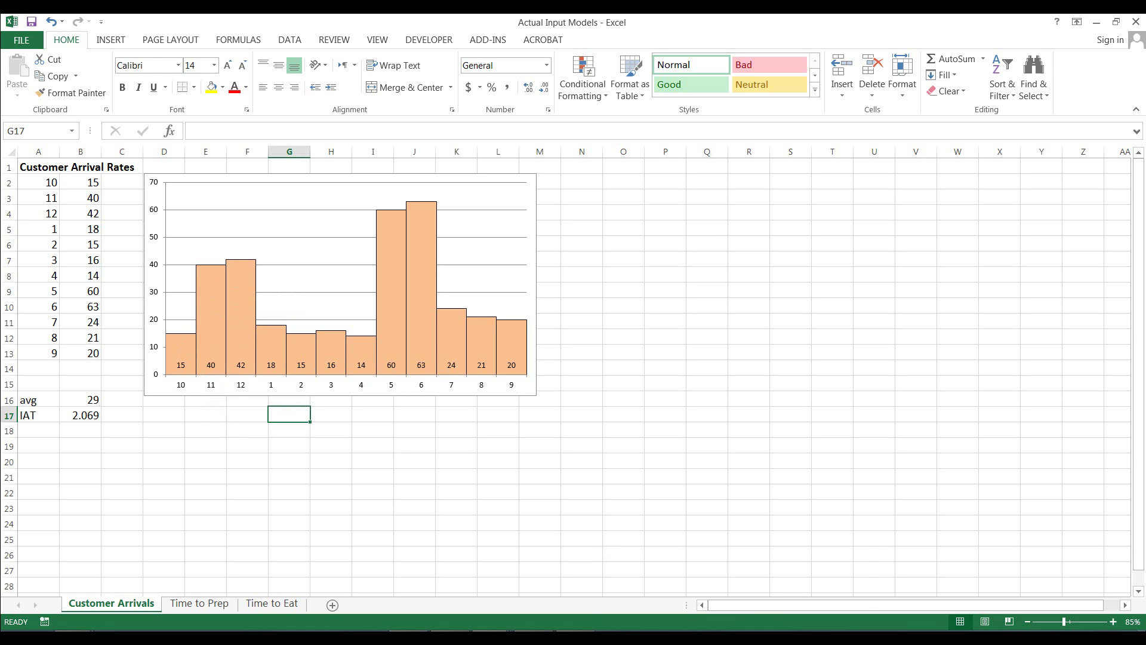
Step: Show the Actual Input Models and HistoRIA workbooks side by side and move the Input Analyzer chart up, clear of its data table
right_click(705, 638)
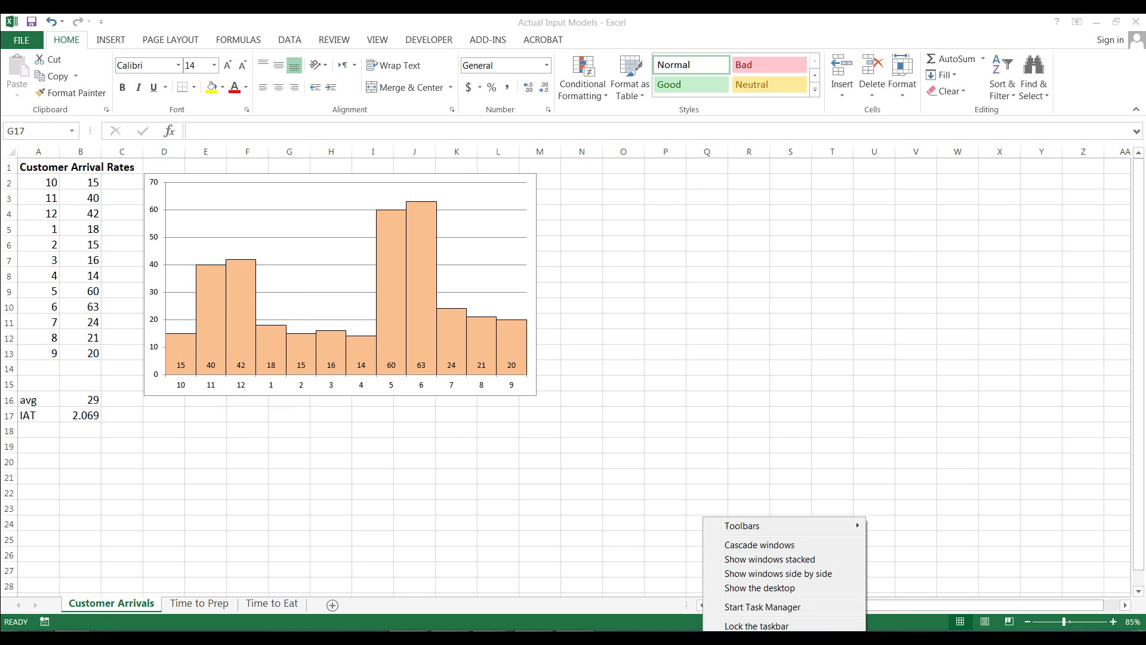
click(759, 572)
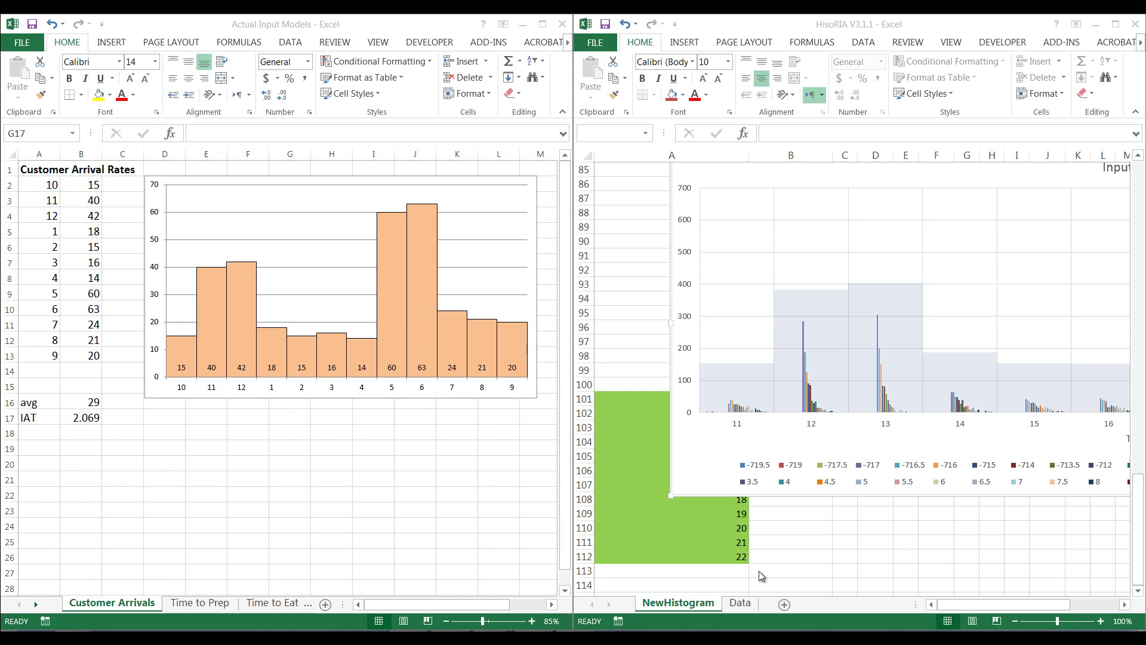
click(1016, 622)
click(1016, 622)
click(1016, 622)
click(1016, 622)
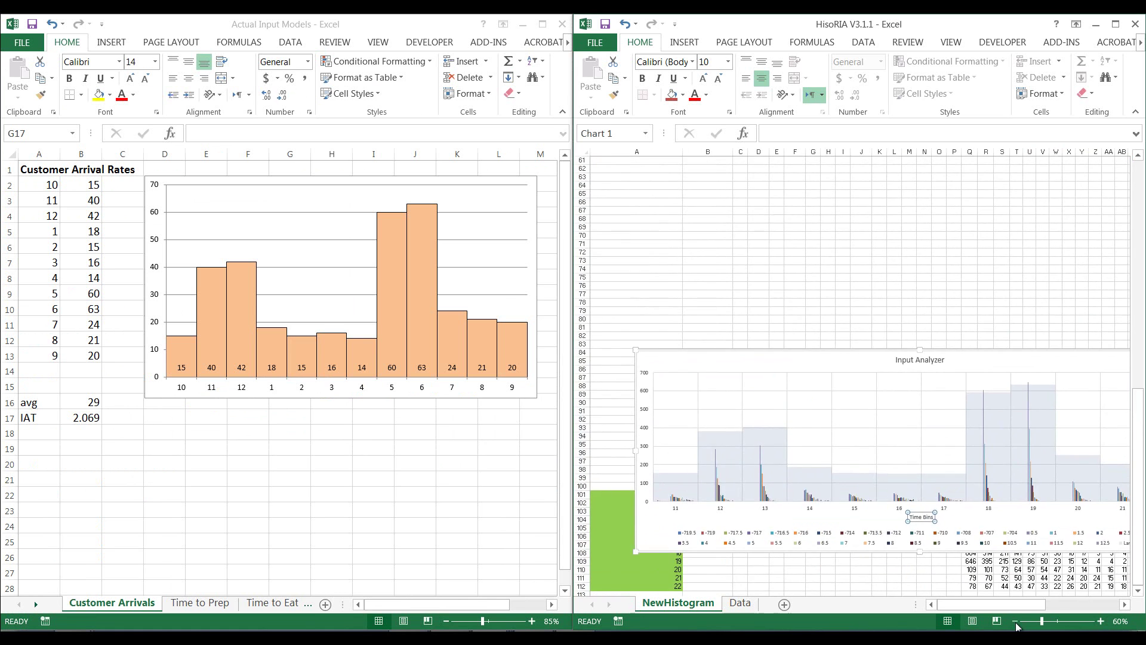
click(1016, 622)
drag(1019, 388, 994, 223)
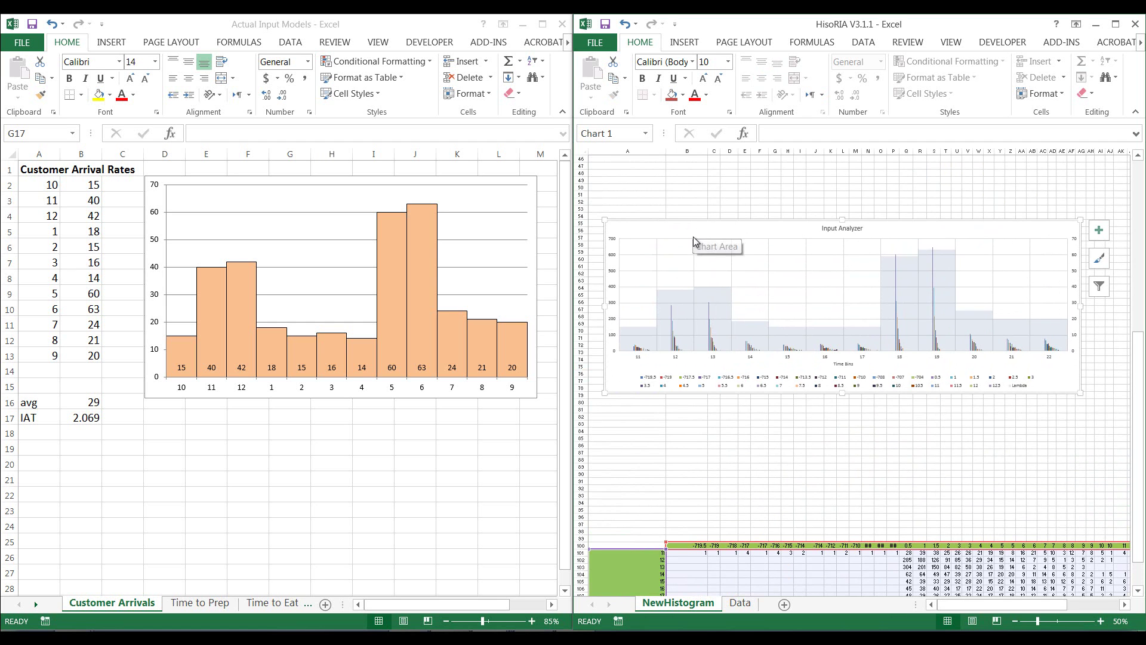
Step: Compare the Input Analyzer chart's hourly arrival pattern with the actual Customer Arrival Rates chart
mouse_move(642, 338)
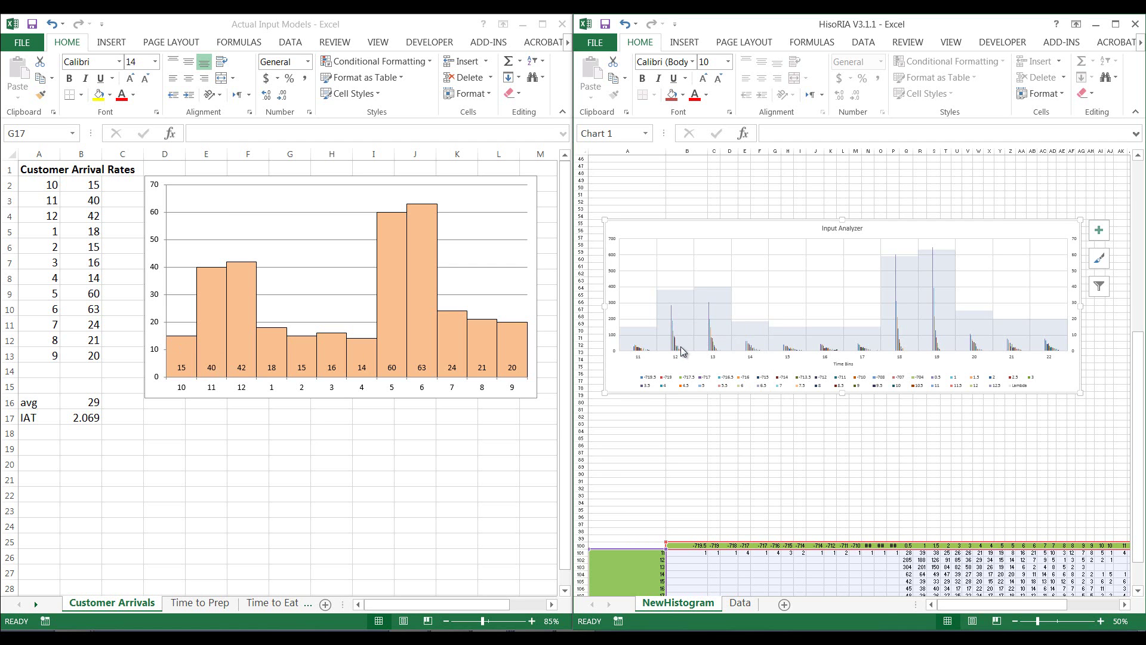
mouse_move(684, 351)
click(332, 416)
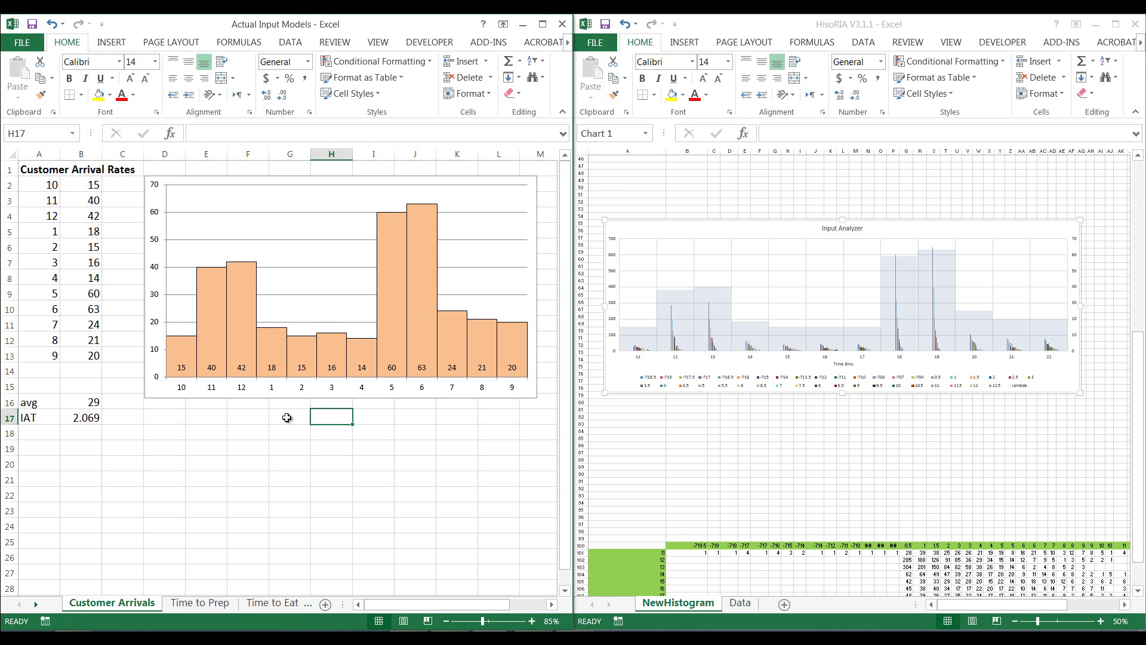